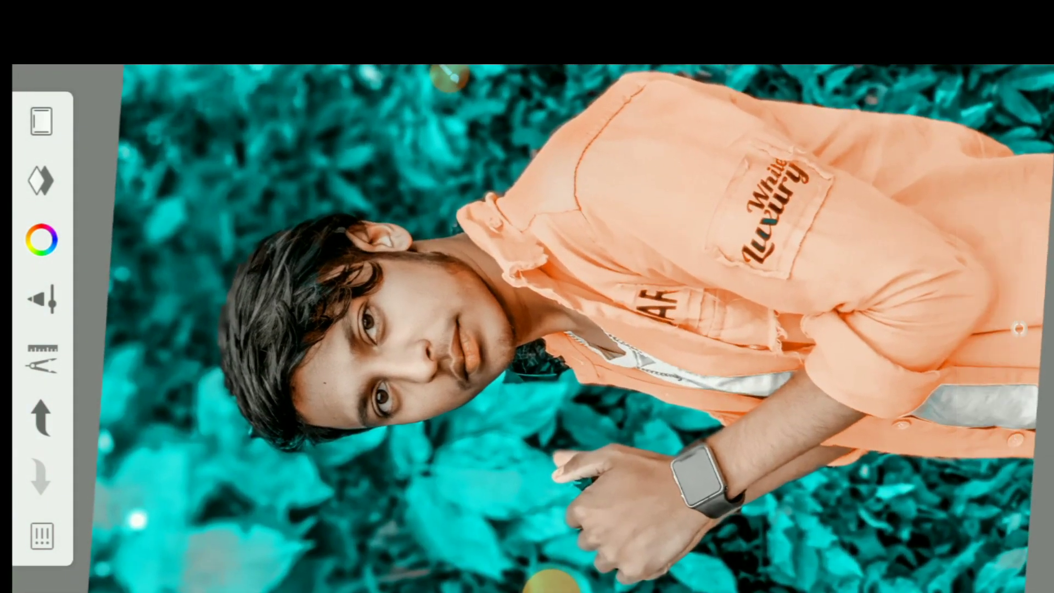
Select the Smudge Round Bristle Brush and confirm size 42.5, 5% flow, 11% strength.
scroll(612, 333, right, 5)
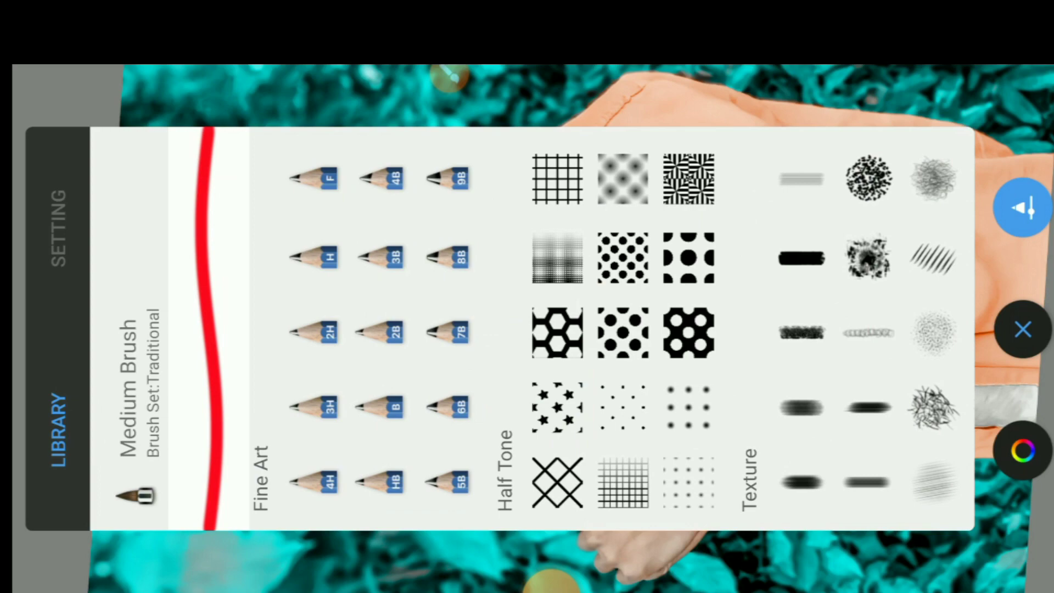
scroll(612, 333, right, 10)
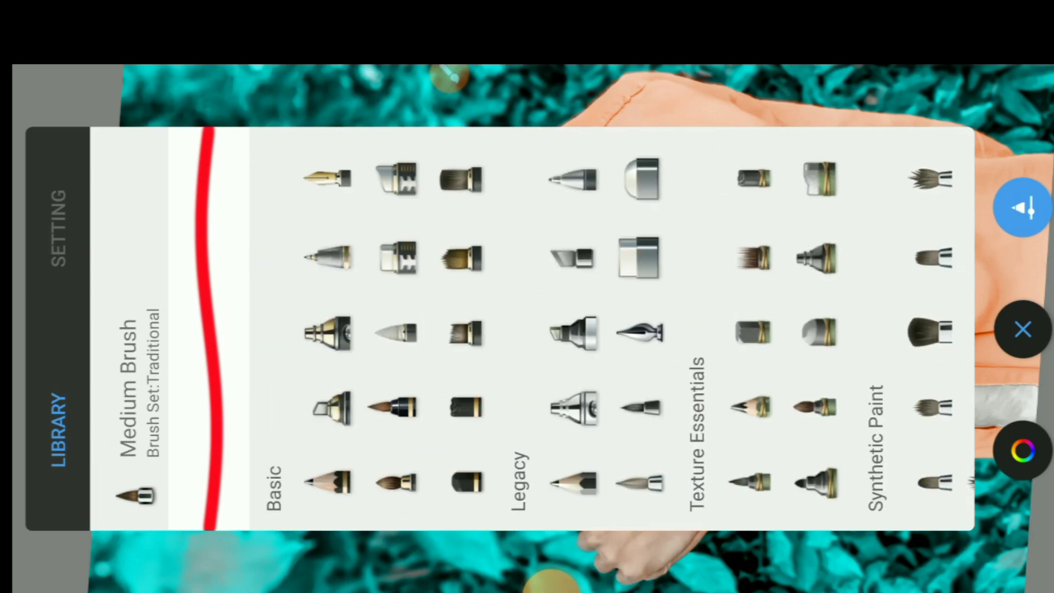
scroll(612, 333, left, 15)
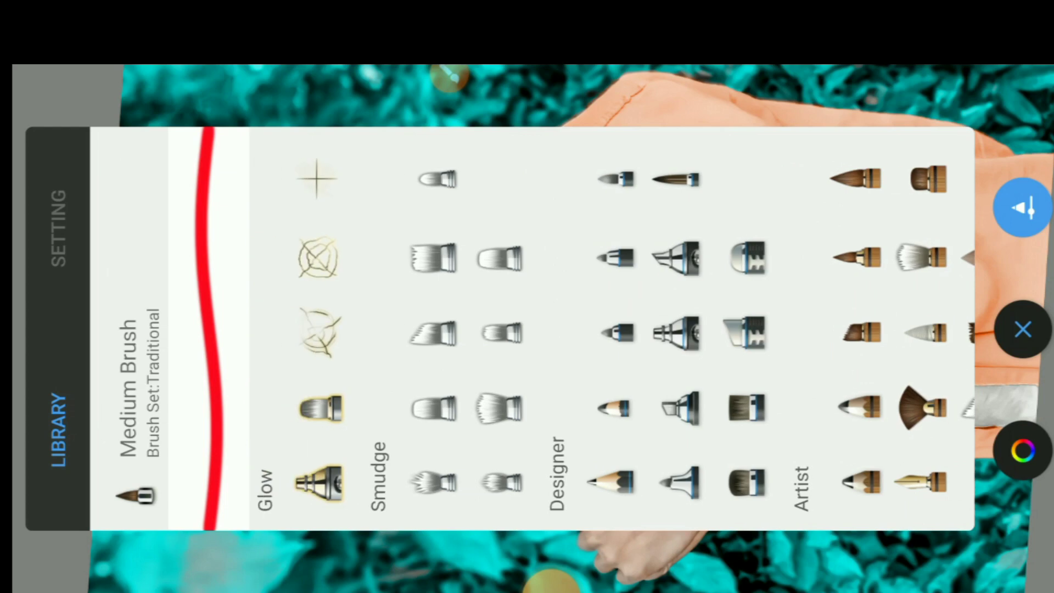
click(447, 87)
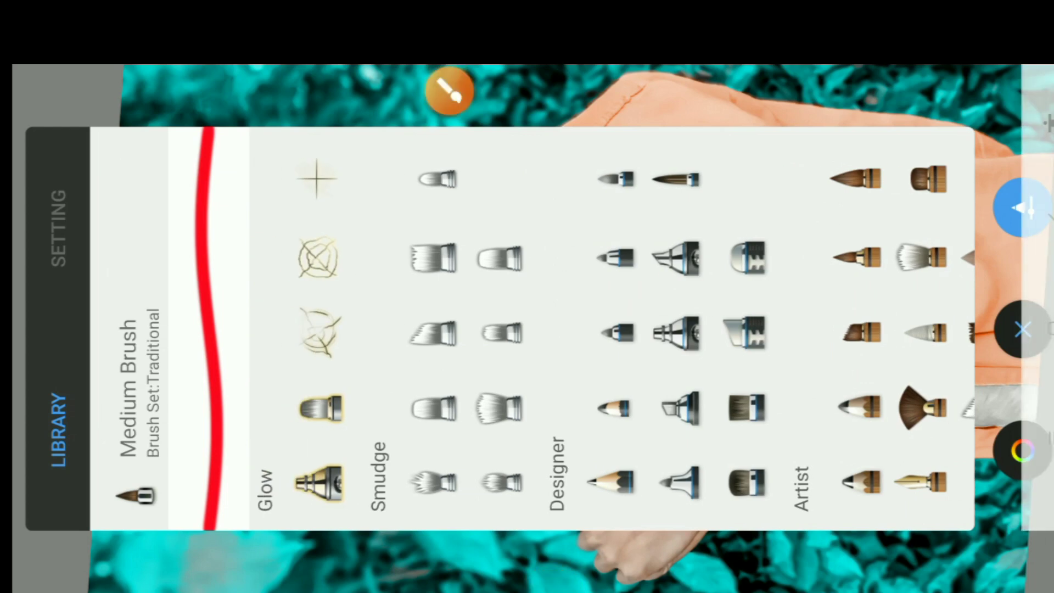
mouse_move(449, 439)
mouse_down()
mouse_move(521, 434)
mouse_move(538, 505)
mouse_up()
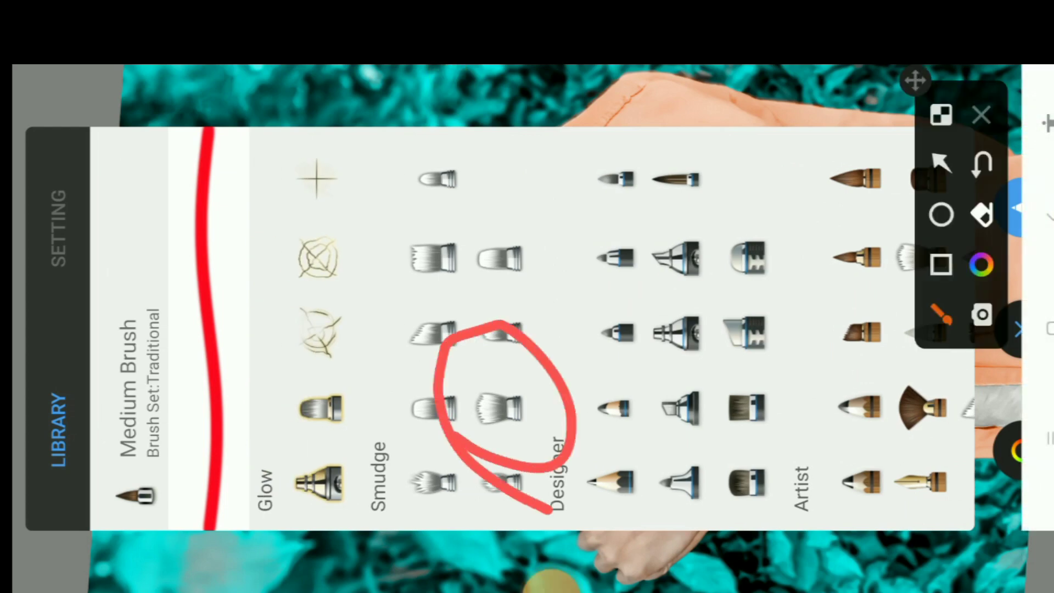
click(981, 115)
click(497, 407)
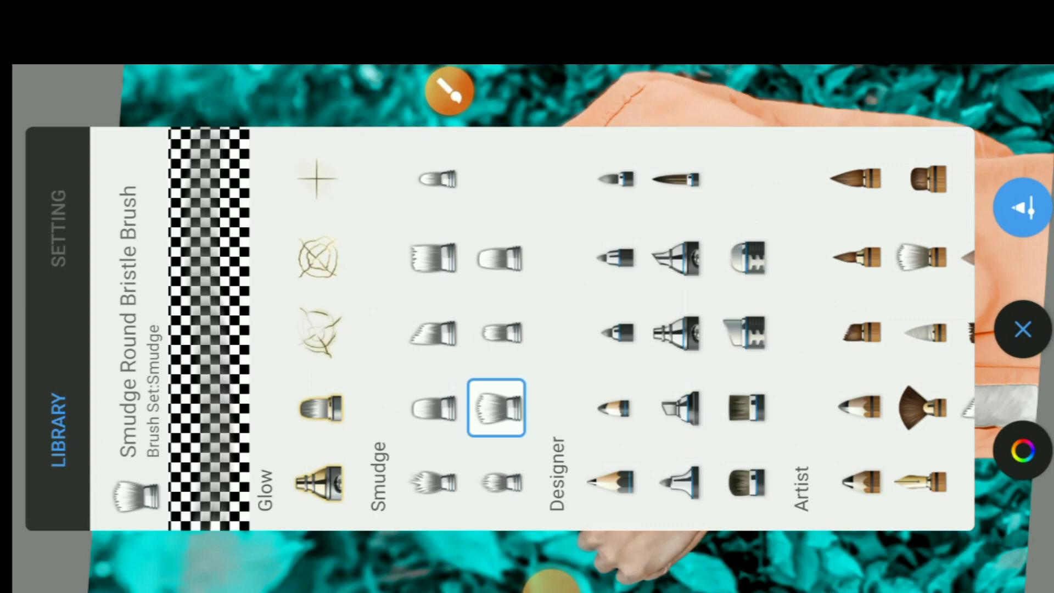
click(58, 228)
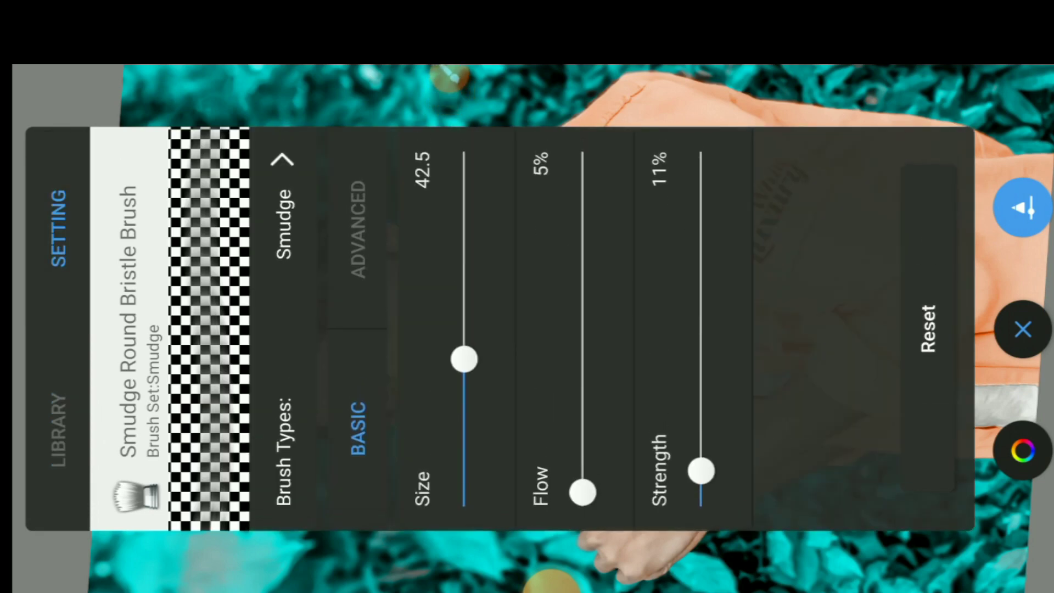
click(1023, 329)
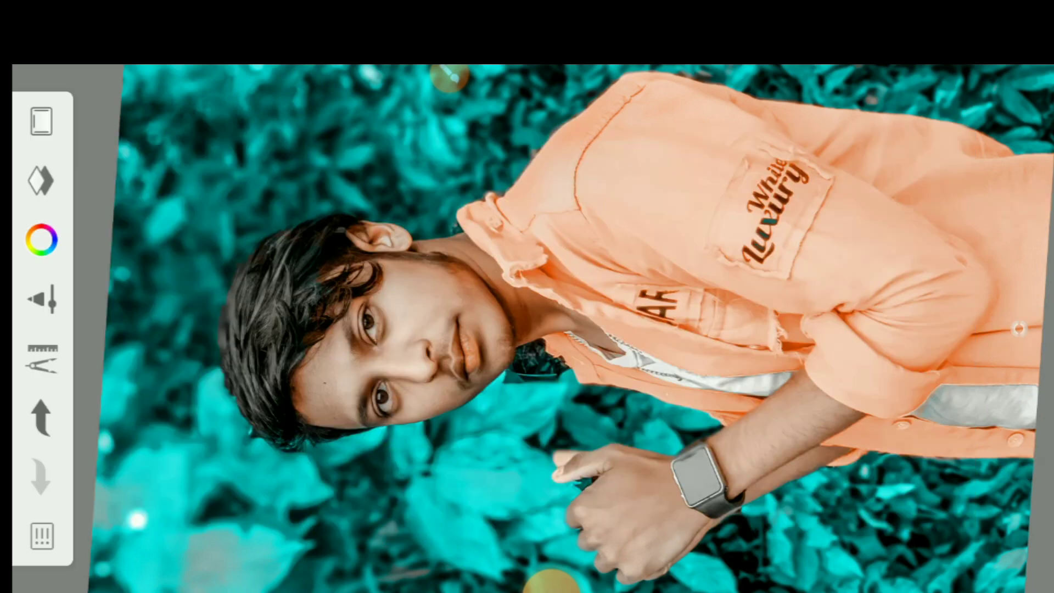
Undo an unwanted smudge stroke on the forehead.
scroll(527, 296, up, 5)
scroll(527, 296, up, 3)
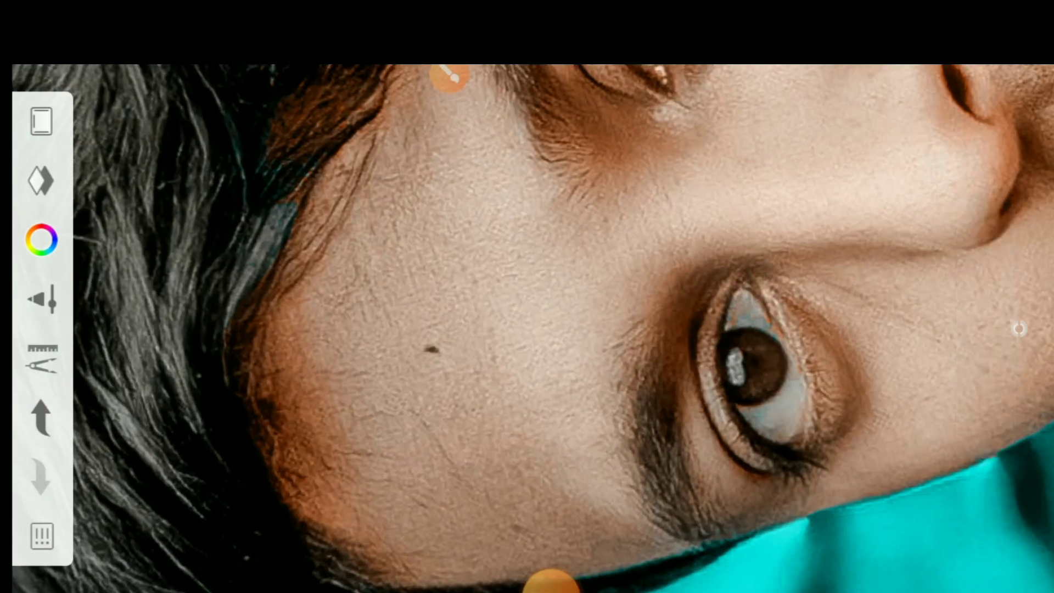
click(41, 181)
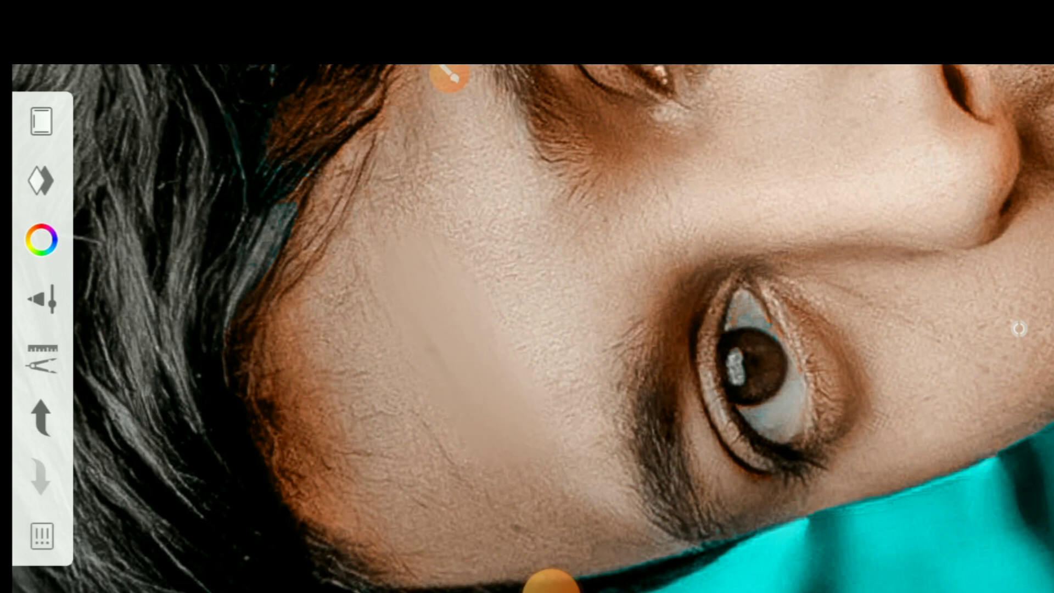
key(ctrl+z)
Blend the skin smoothly along the forehead hairline.
scroll(527, 296, up, 2)
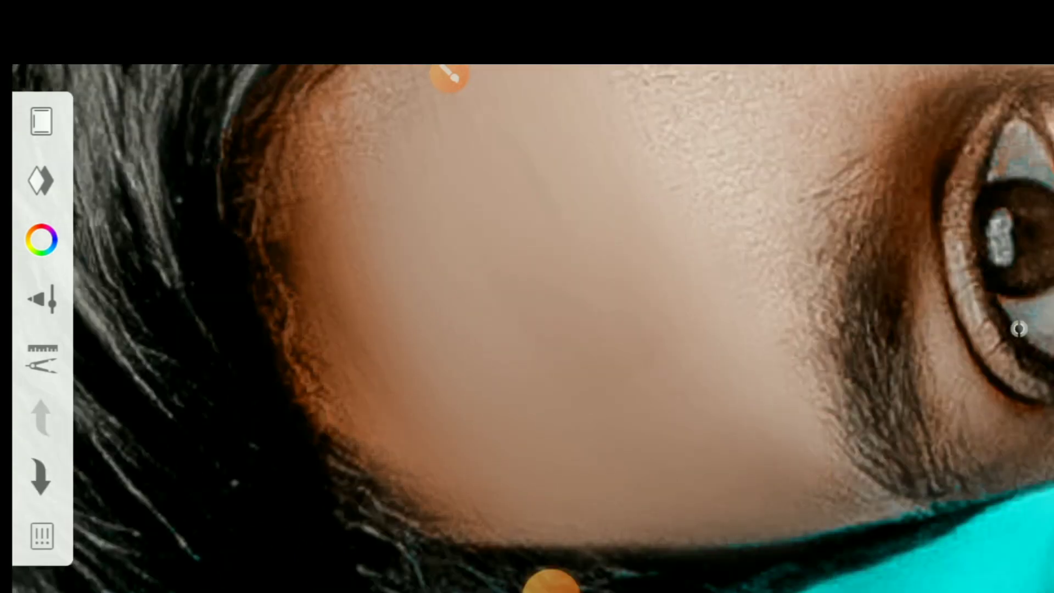
scroll(527, 297, left, 3)
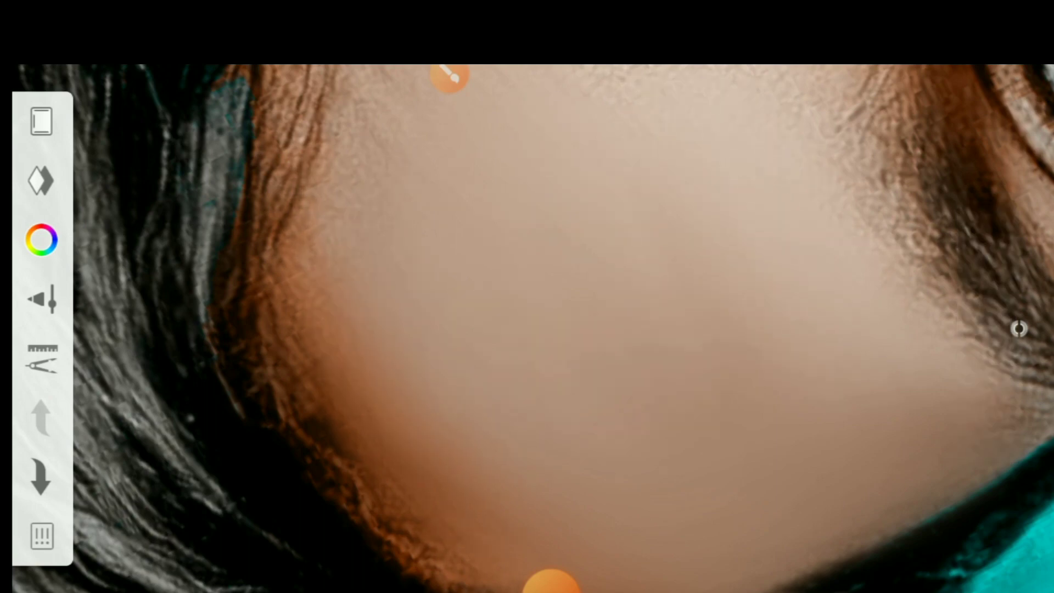
scroll(527, 296, up, 2)
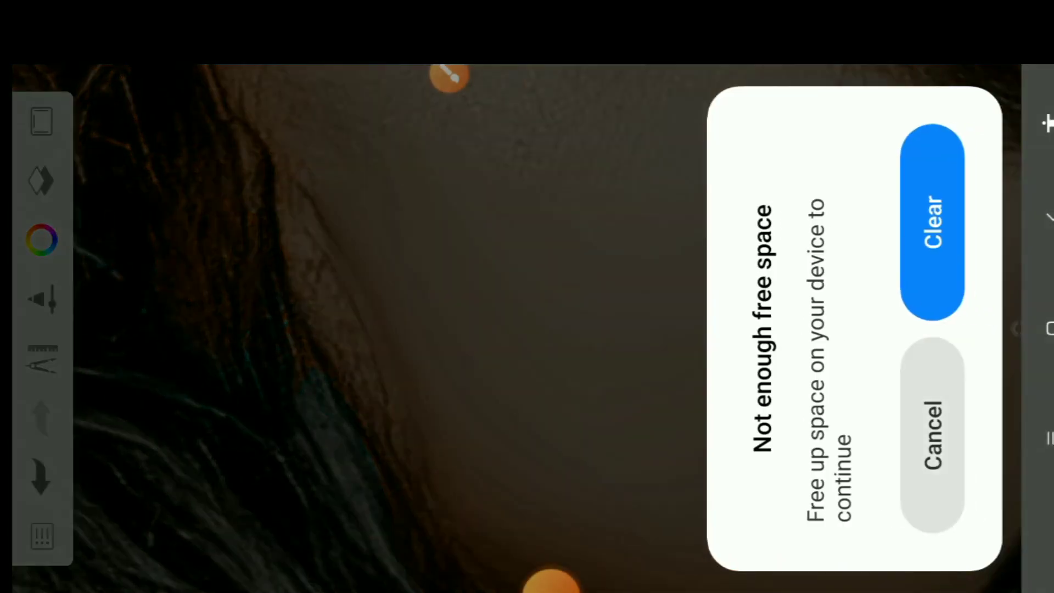
scroll(527, 296, down, 1)
scroll(527, 296, up, 1)
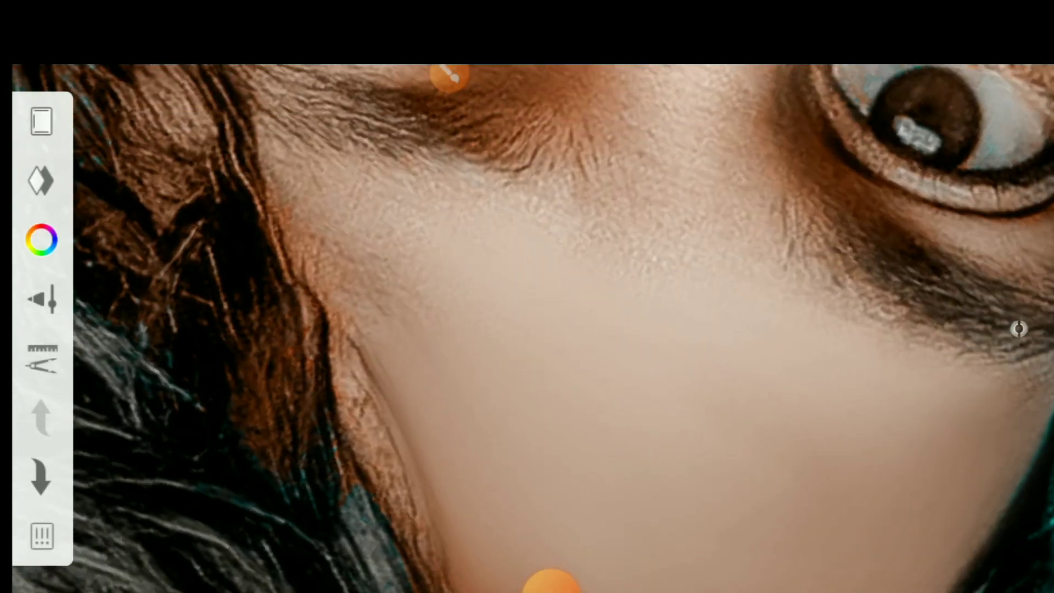
drag(250, 127, 297, 220)
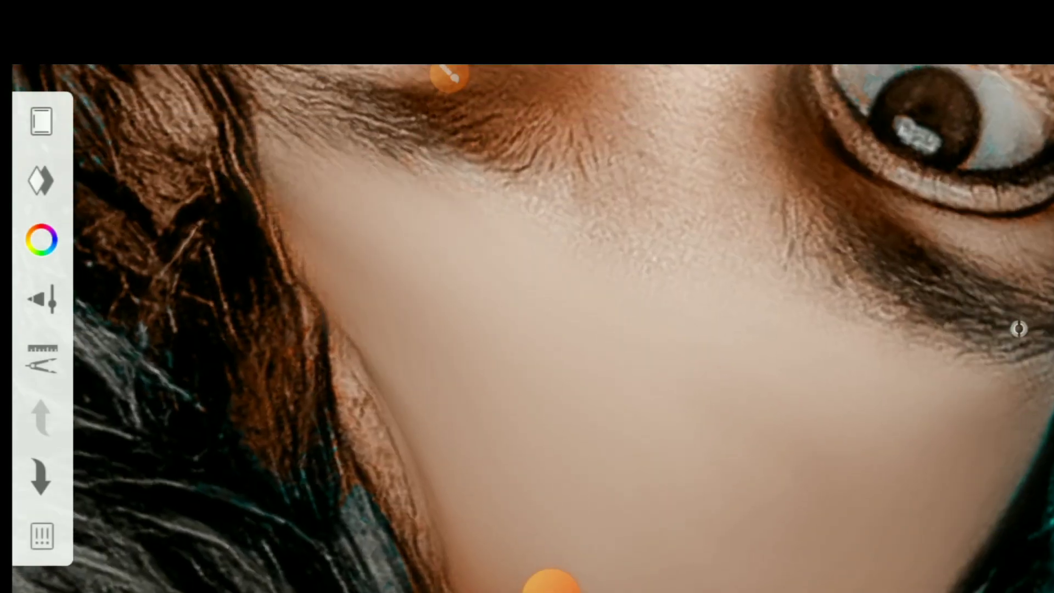
Smudge across the eye and upper eyelid, then undo it to keep the eye sharp.
scroll(527, 296, down, 1)
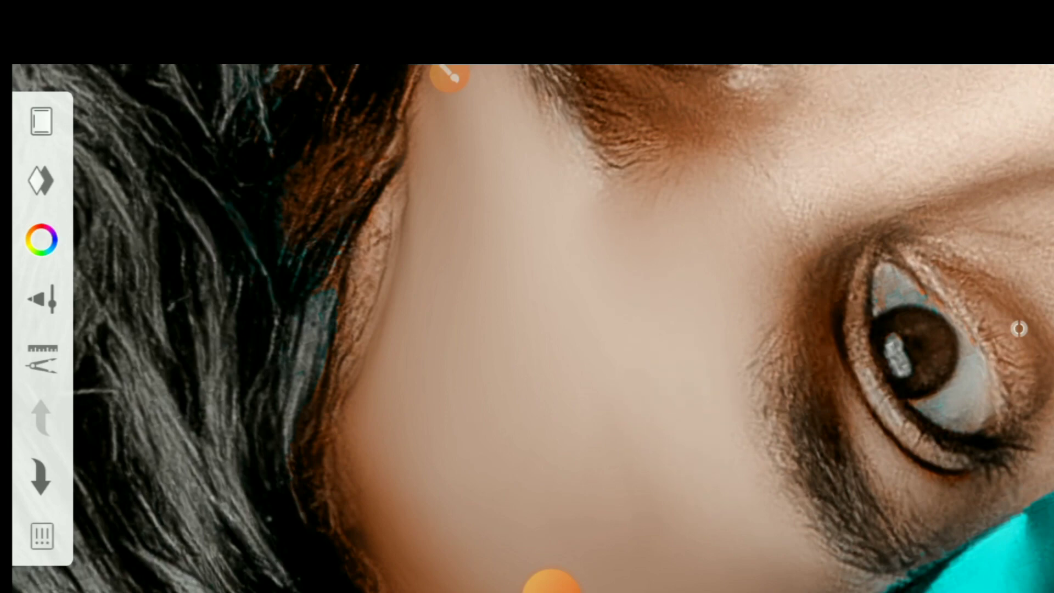
scroll(527, 296, up, 1)
scroll(527, 296, up, 2)
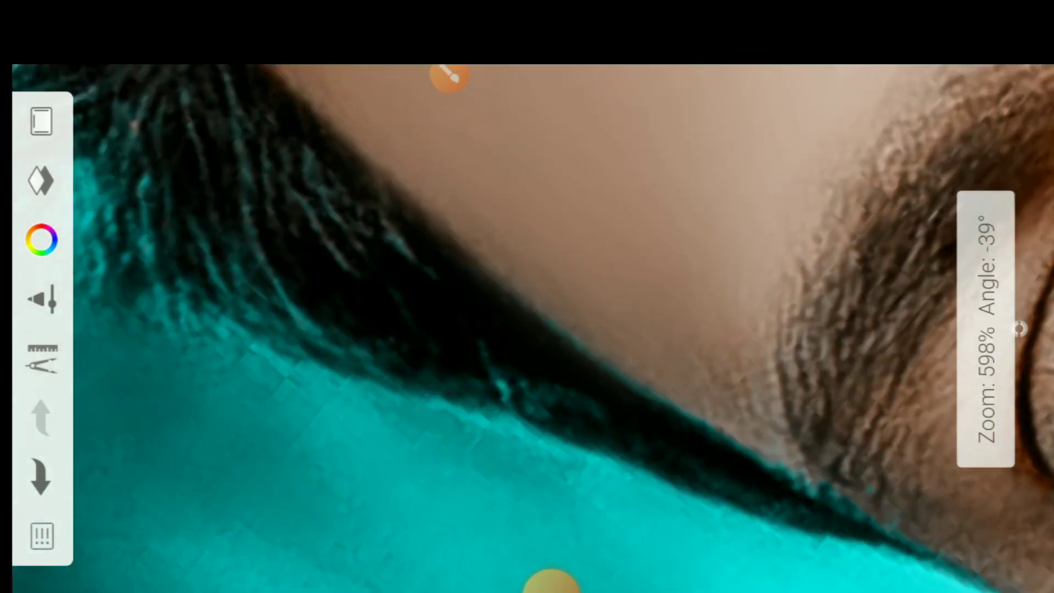
scroll(527, 296, down, 1)
scroll(526, 296, down, 1)
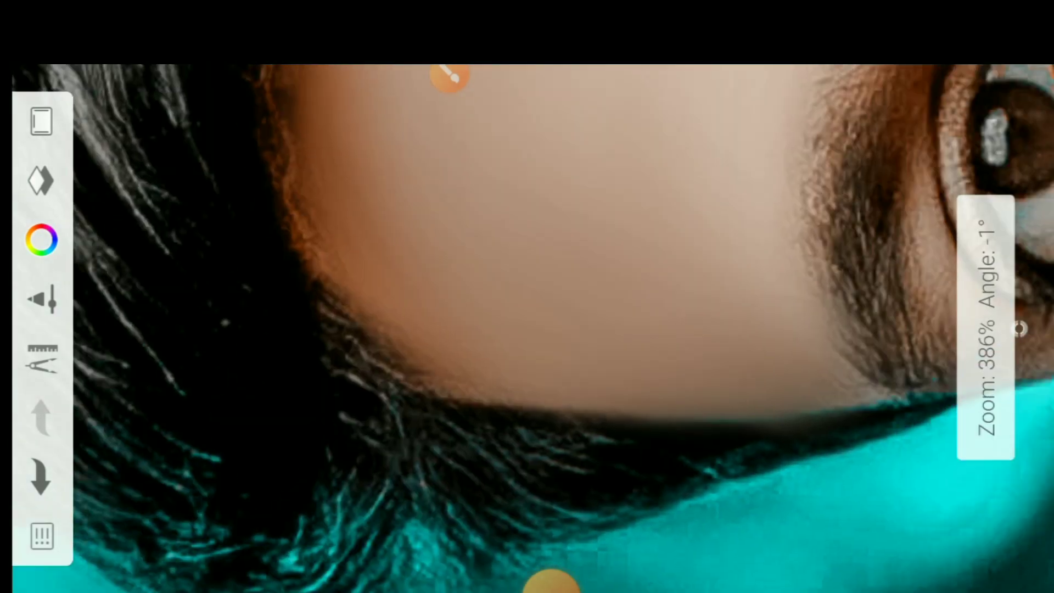
scroll(527, 296, down, 2)
scroll(527, 296, up, 1)
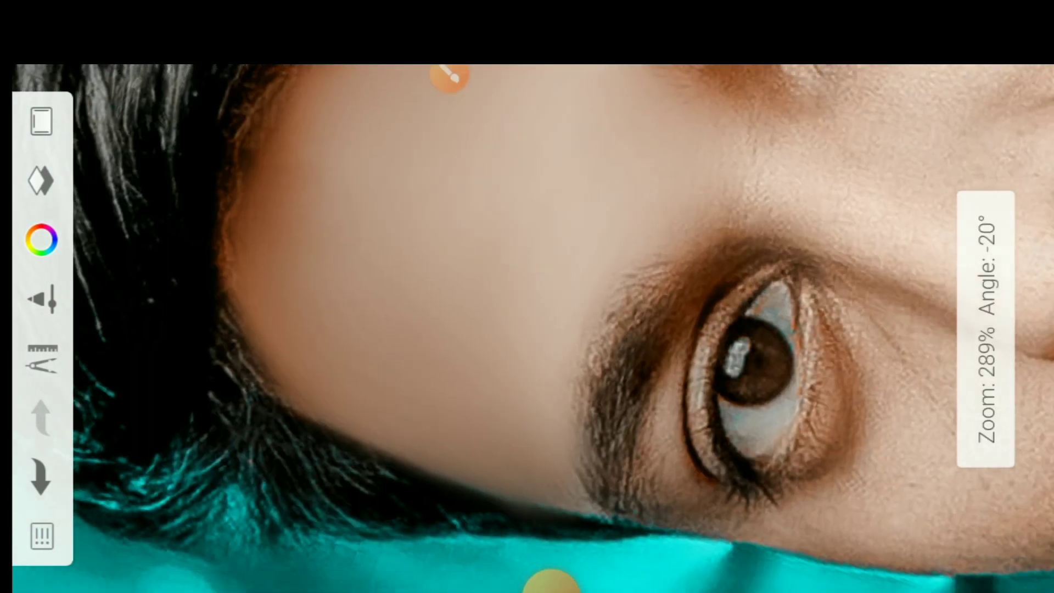
scroll(526, 296, down, 1)
scroll(527, 296, down, 1)
scroll(527, 296, up, 1)
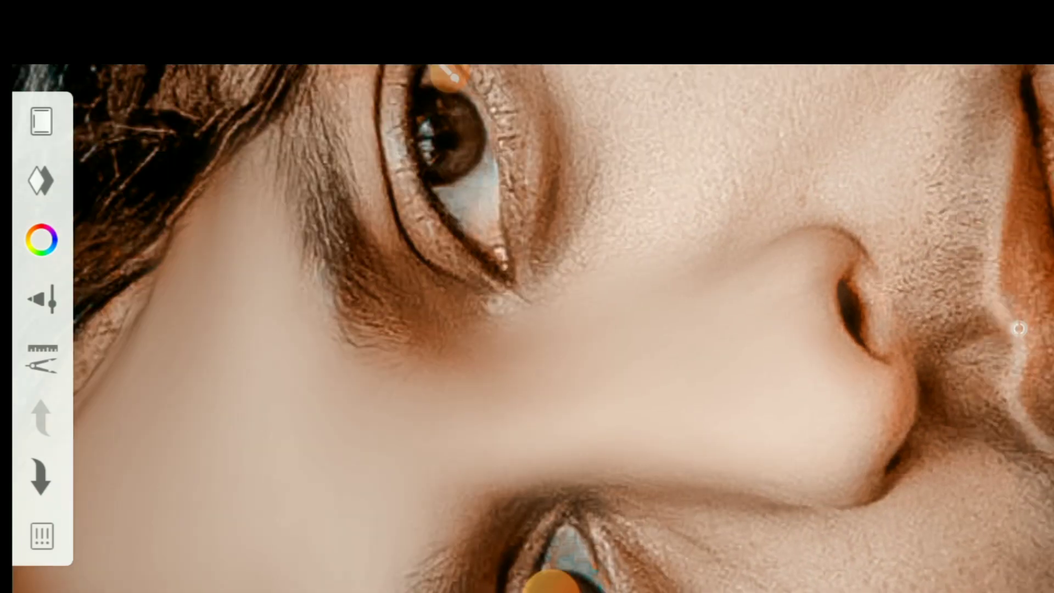
scroll(527, 296, up, 1)
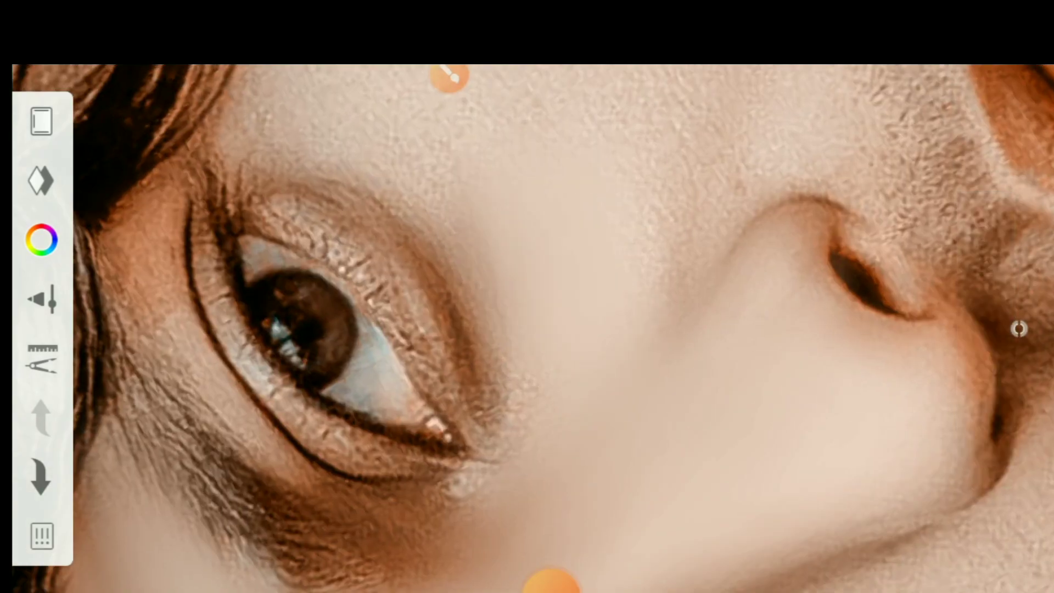
scroll(527, 296, up, 1)
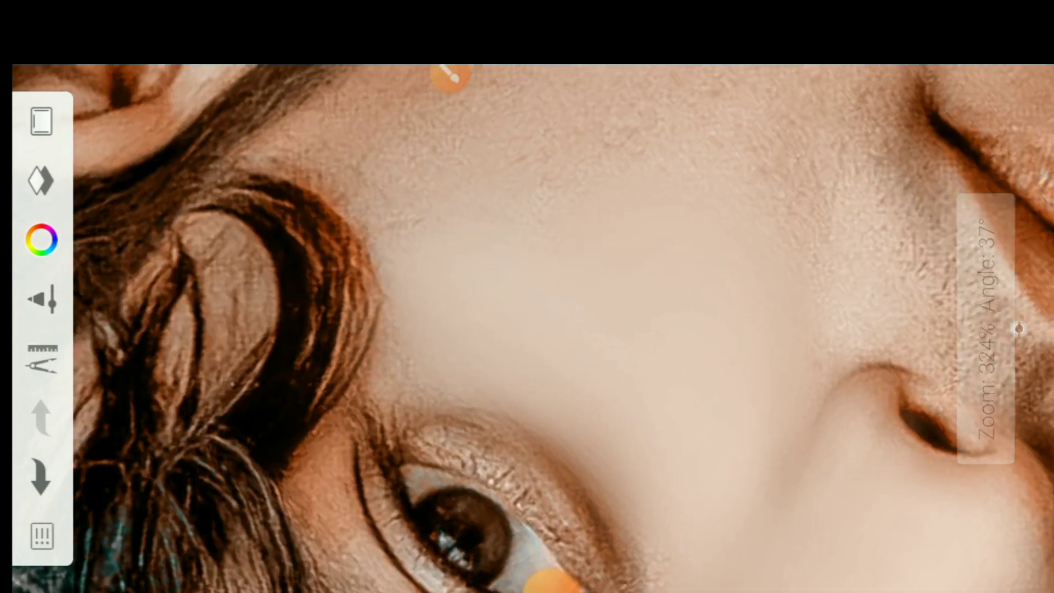
scroll(527, 296, up, 1)
scroll(527, 297, down, 1)
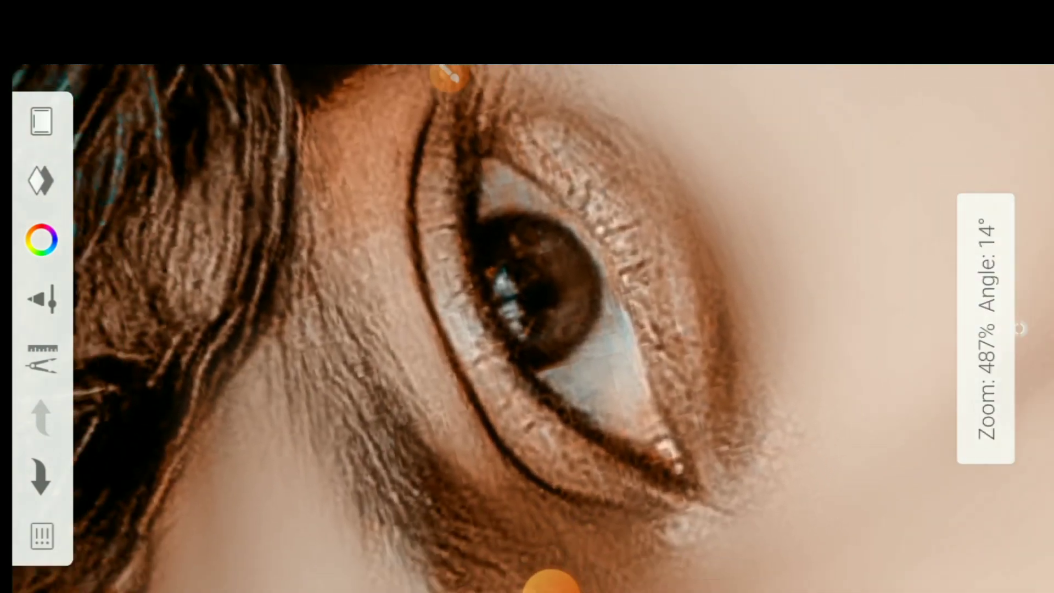
drag(472, 181, 631, 417)
drag(493, 164, 648, 428)
drag(494, 137, 614, 340)
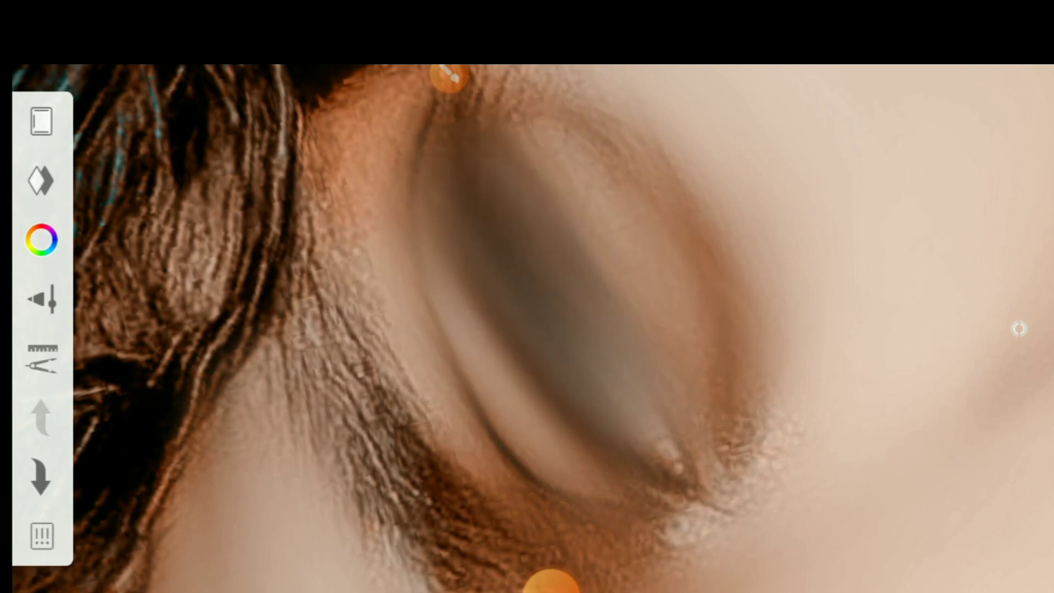
click(41, 475)
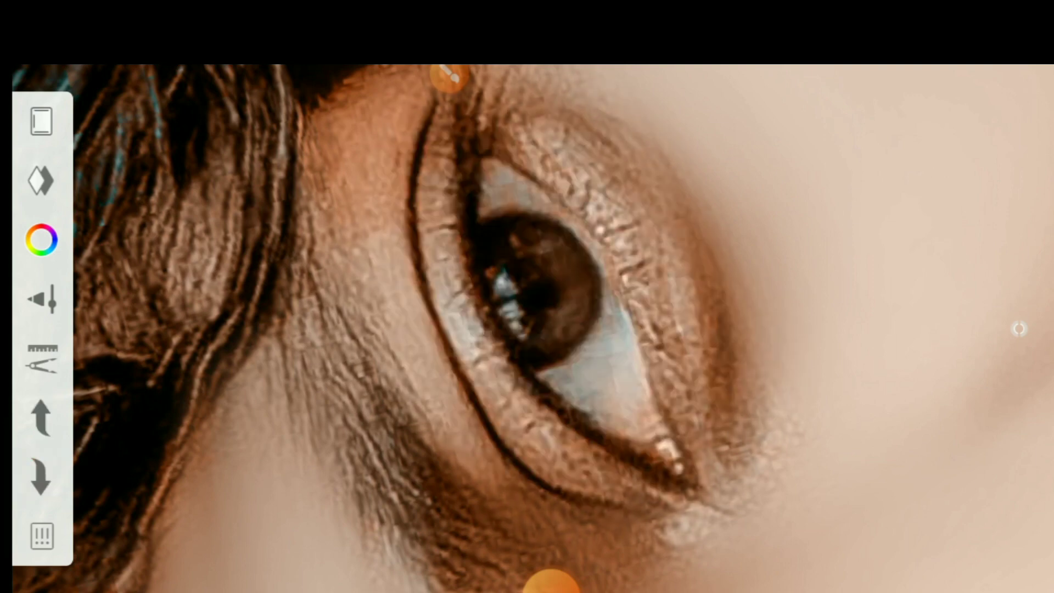
Shrink the smudge brush from 42.5 to 15.6 and undo the stroke near the lower eyelid.
click(41, 299)
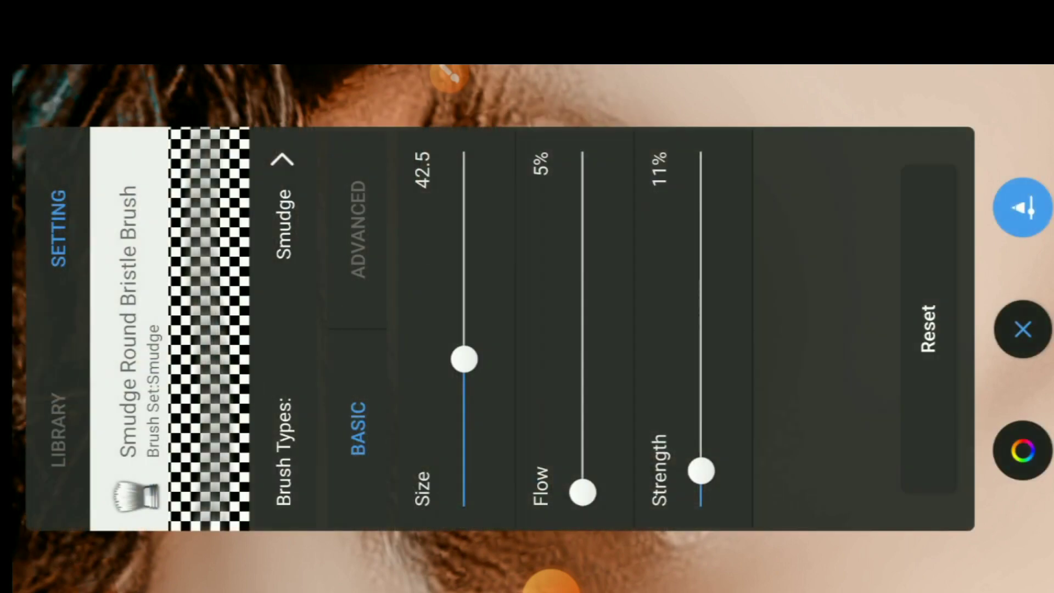
drag(464, 360, 464, 452)
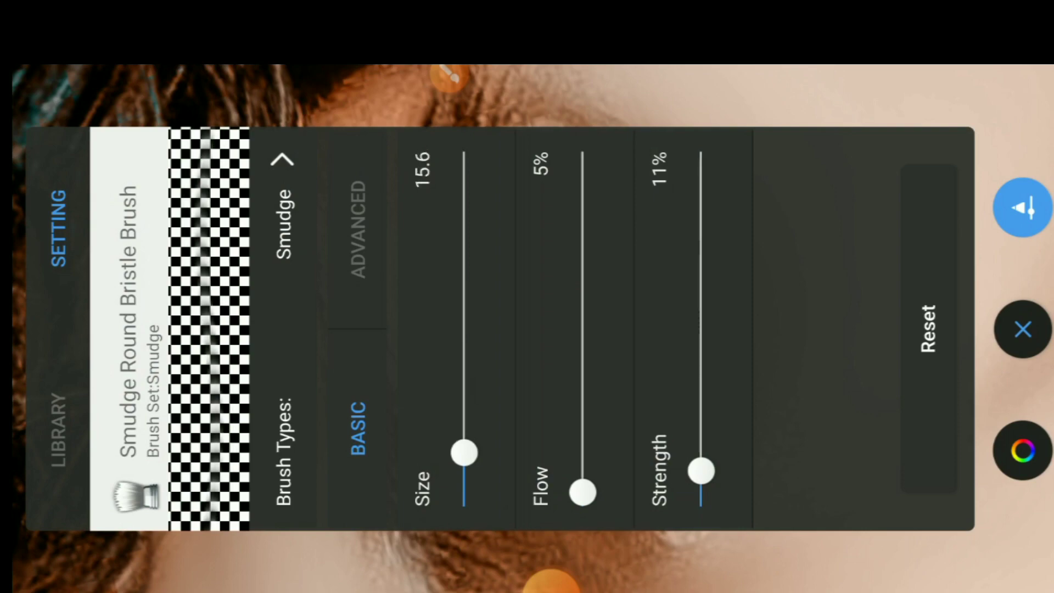
click(1022, 330)
scroll(1018, 328, up, 5)
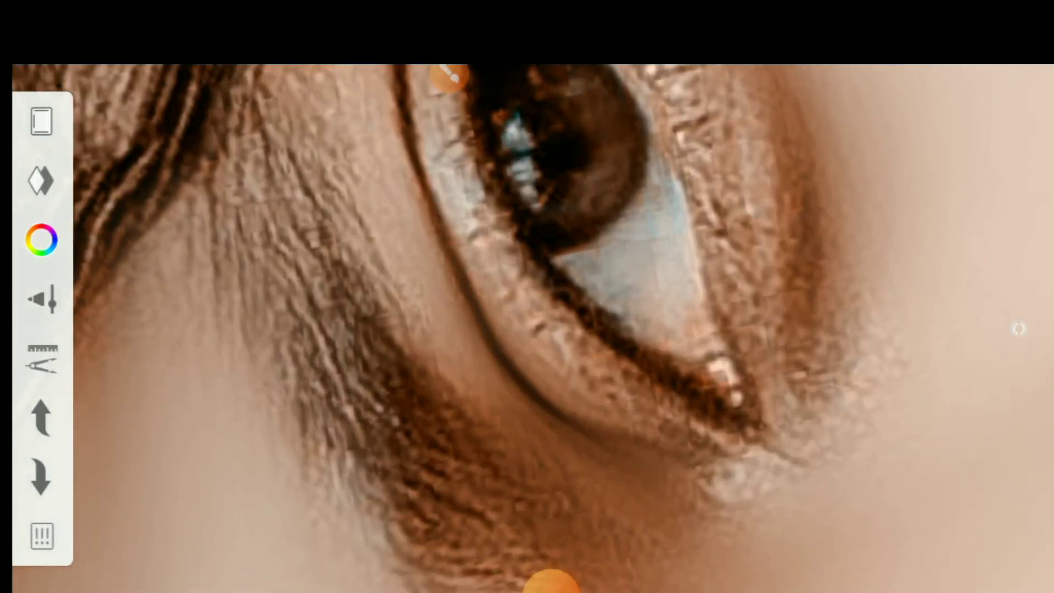
key(ctrl+z)
Pan along the face toward the ear and smudge the cheek skin smooth.
scroll(527, 328, up, 1)
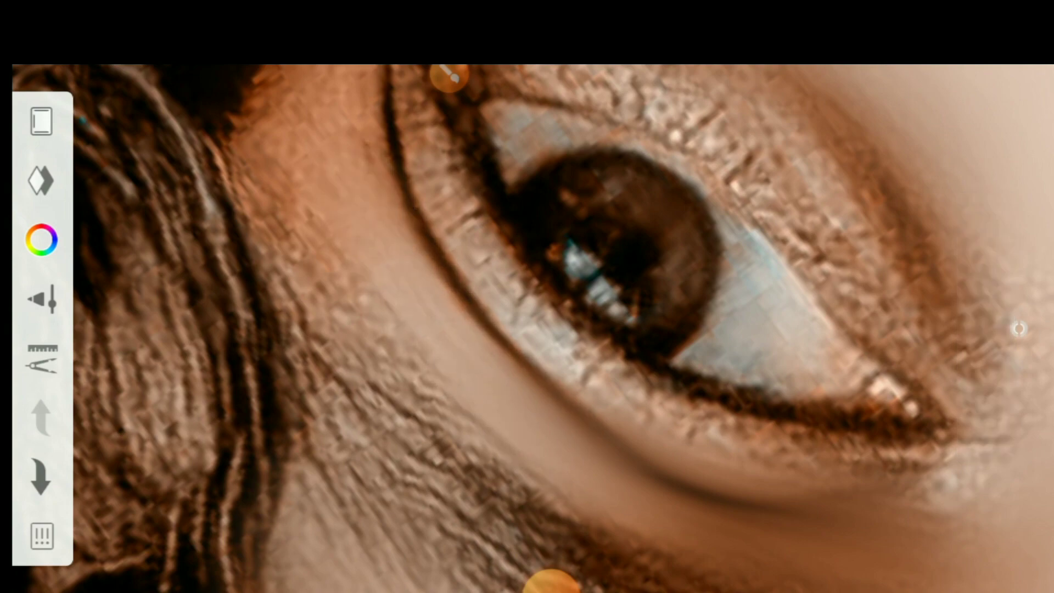
scroll(1018, 329, up, 1)
scroll(1018, 328, down, 2)
scroll(1018, 329, down, 1)
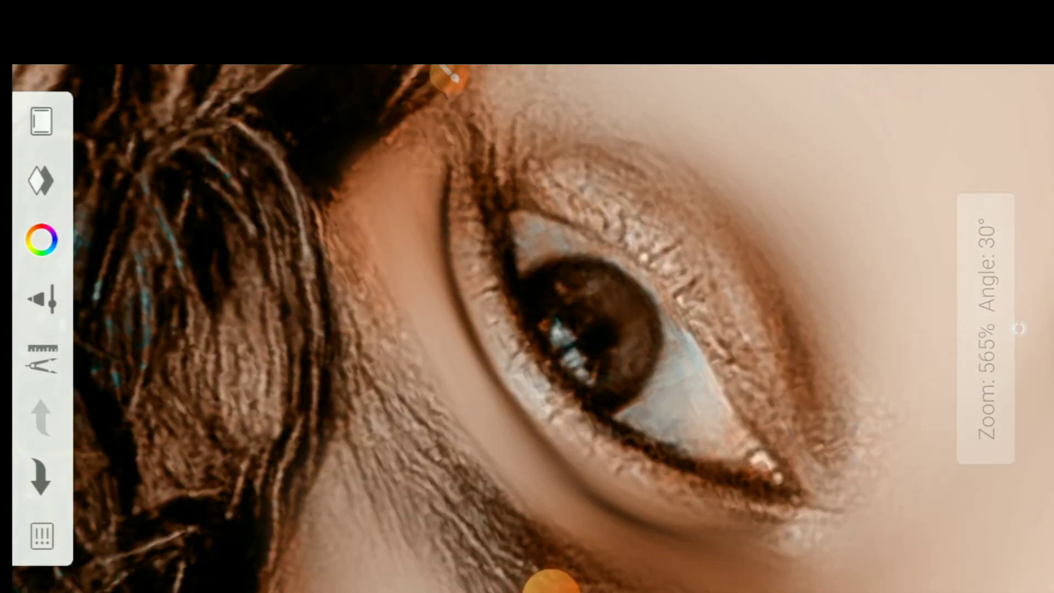
scroll(1018, 329, down, 1)
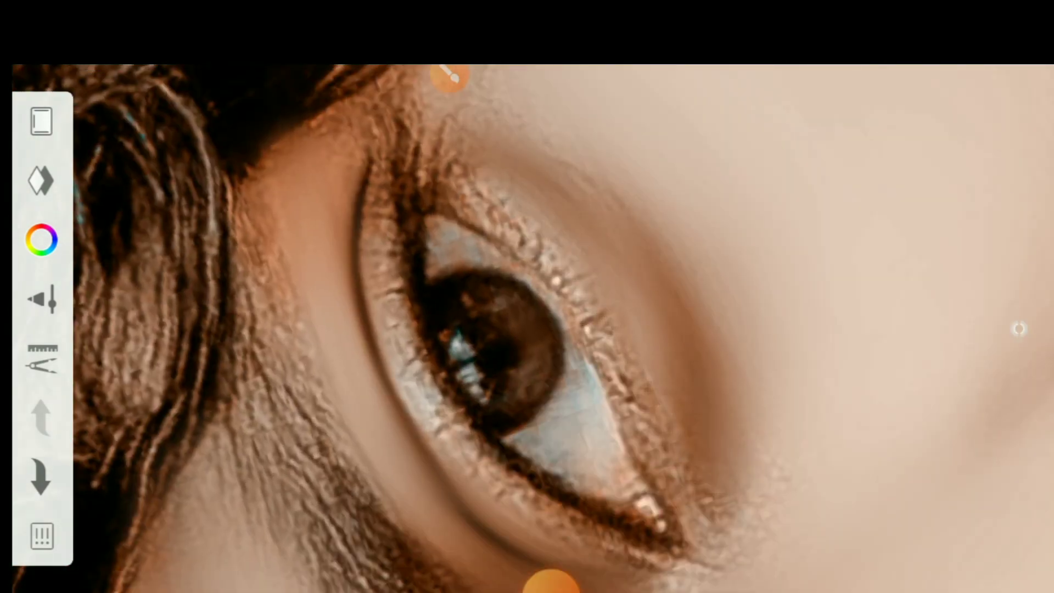
scroll(1018, 328, up, 1)
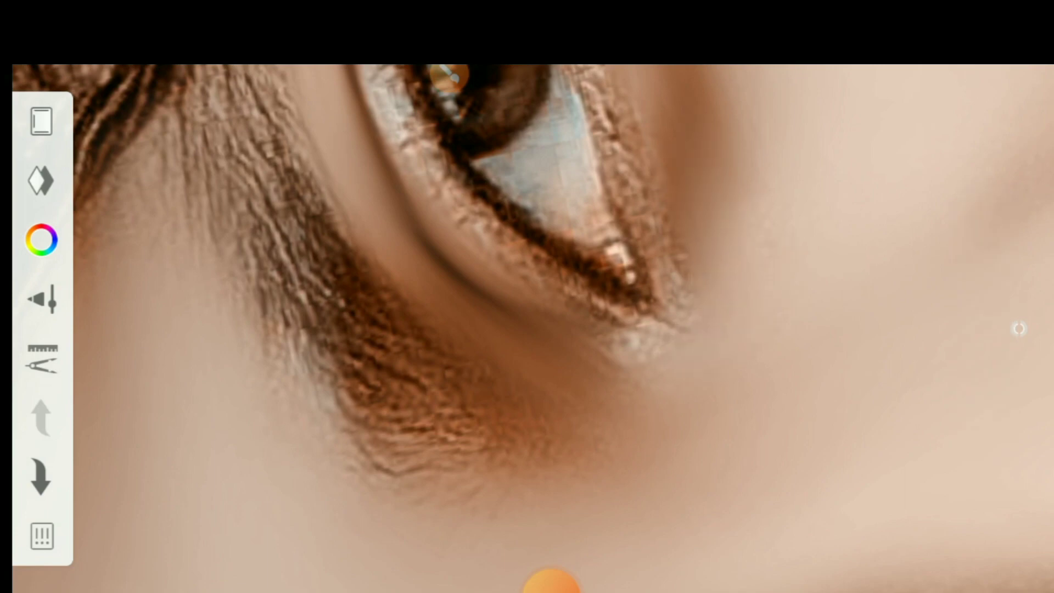
scroll(1018, 328, down, 1)
scroll(1018, 328, down, 2)
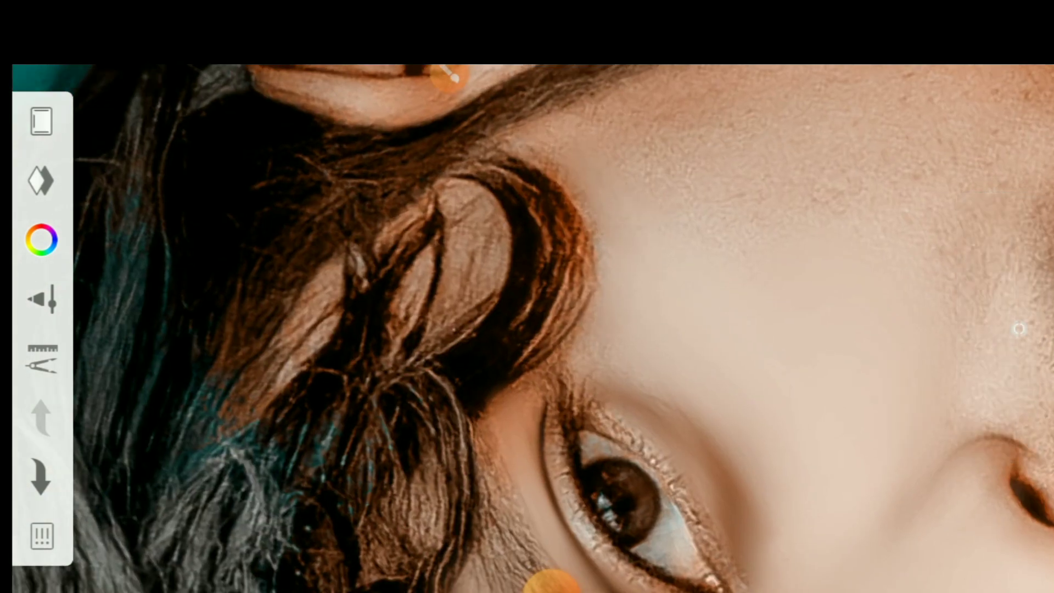
scroll(1018, 329, up, 2)
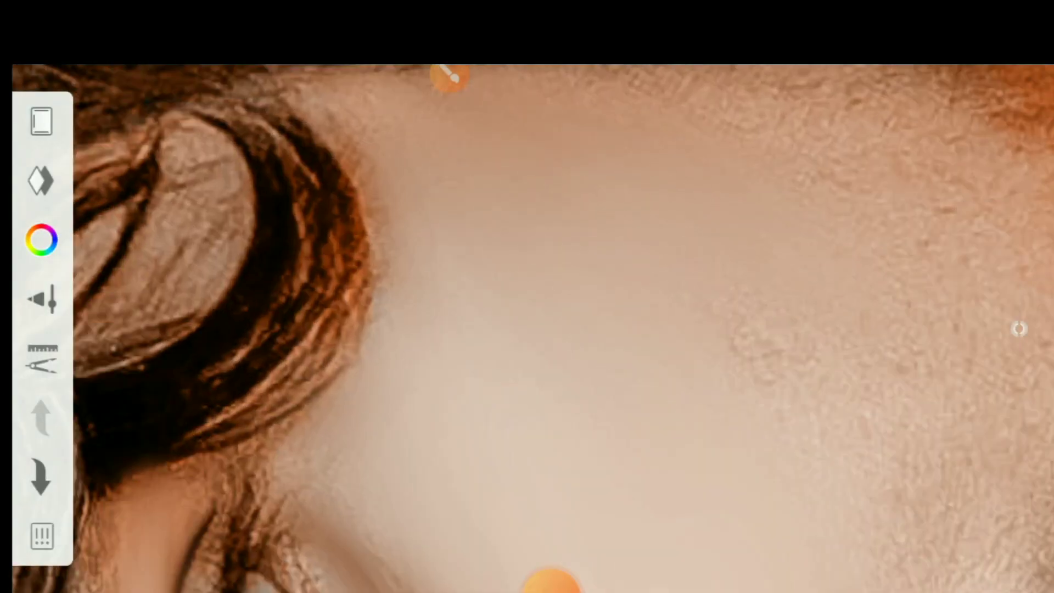
drag(527, 439, 527, 192)
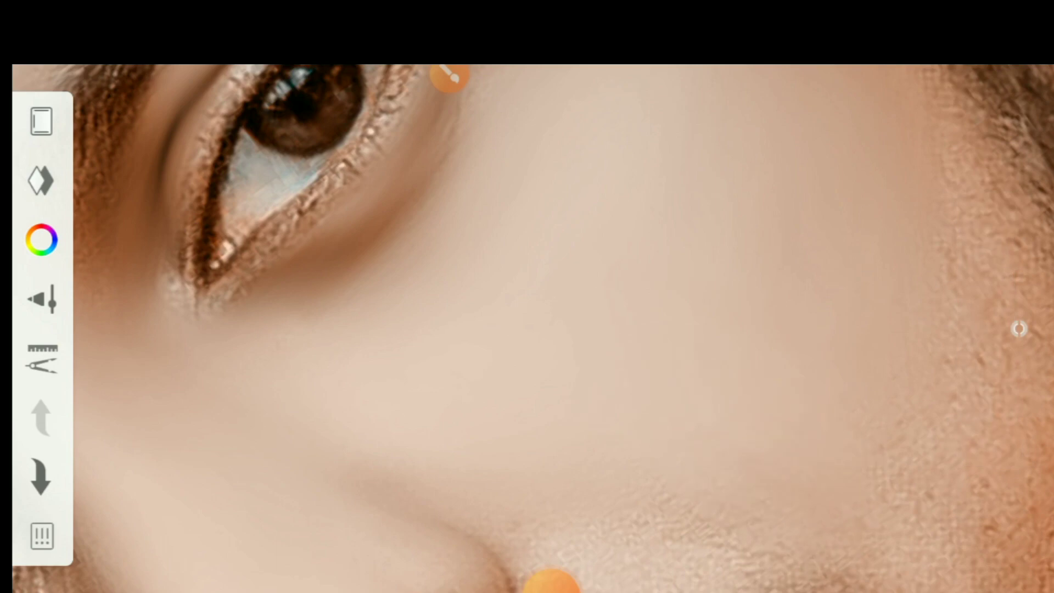
drag(526, 467, 527, 137)
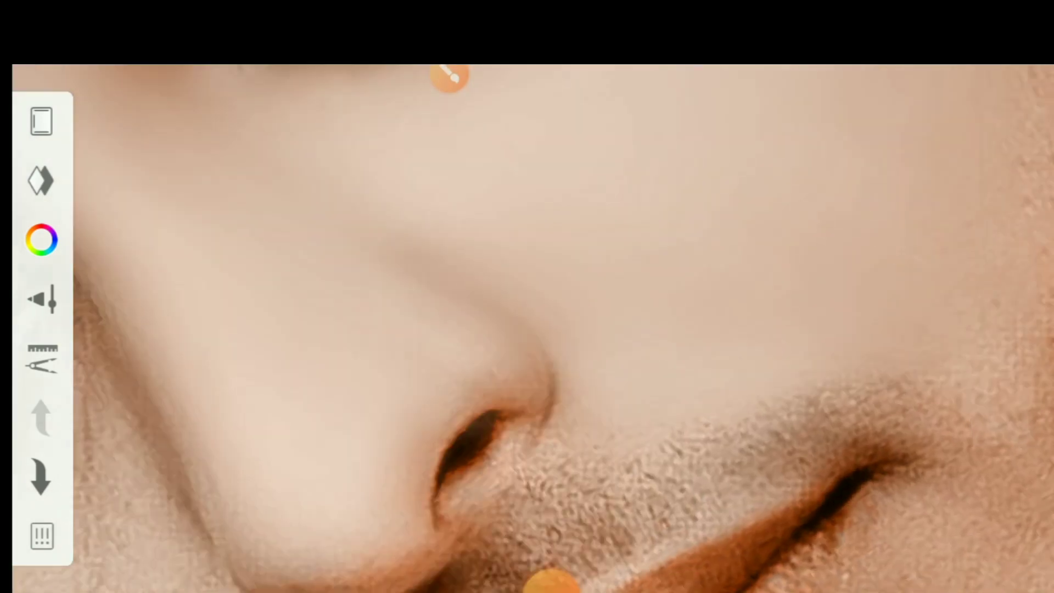
drag(527, 165, 526, 395)
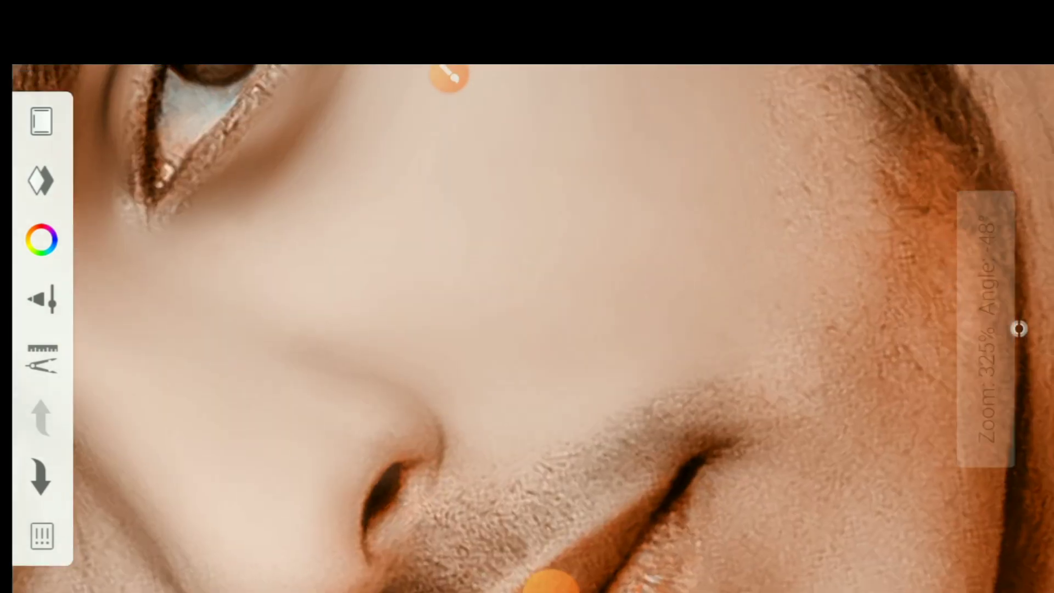
scroll(549, 274, up, 3)
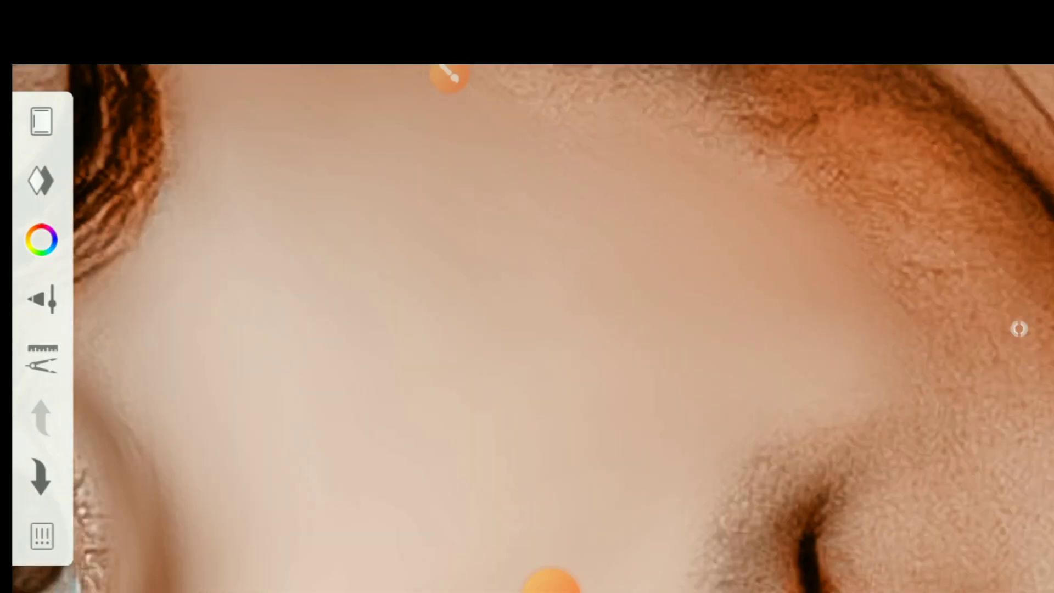
drag(494, 192, 549, 467)
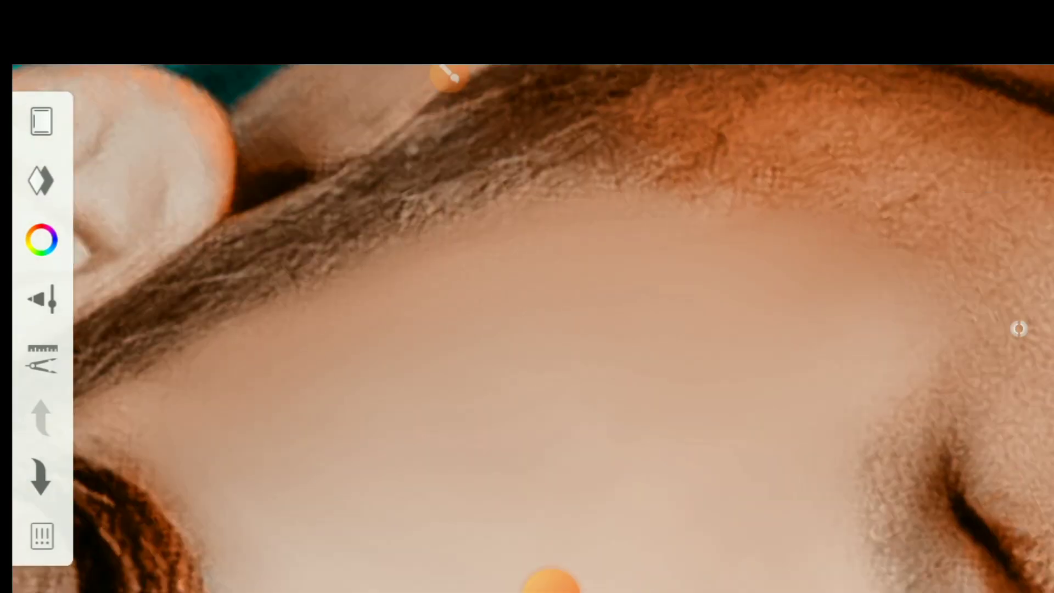
drag(494, 275, 384, 412)
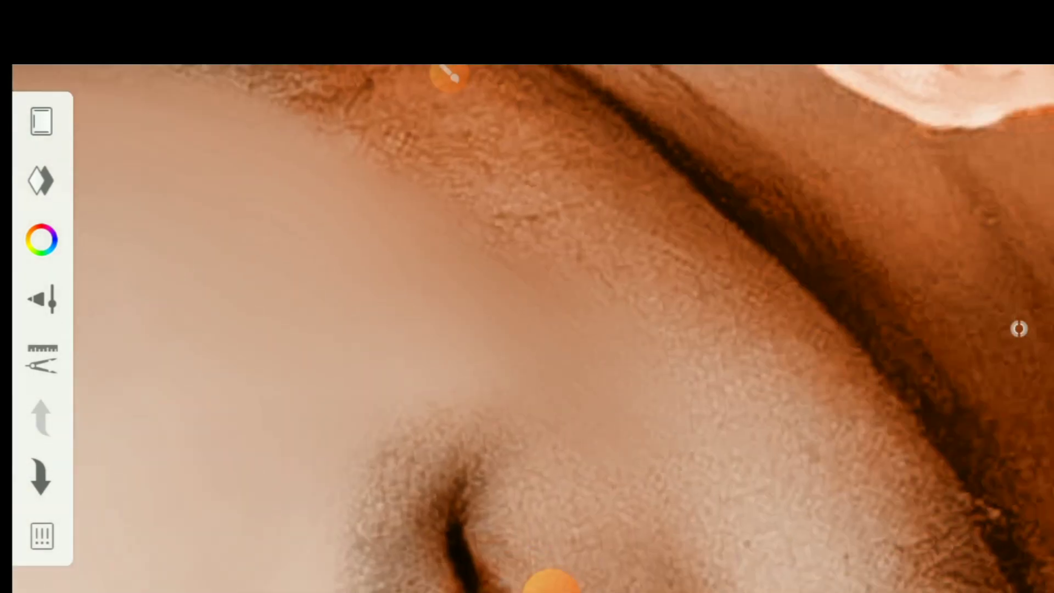
drag(719, 340, 779, 285)
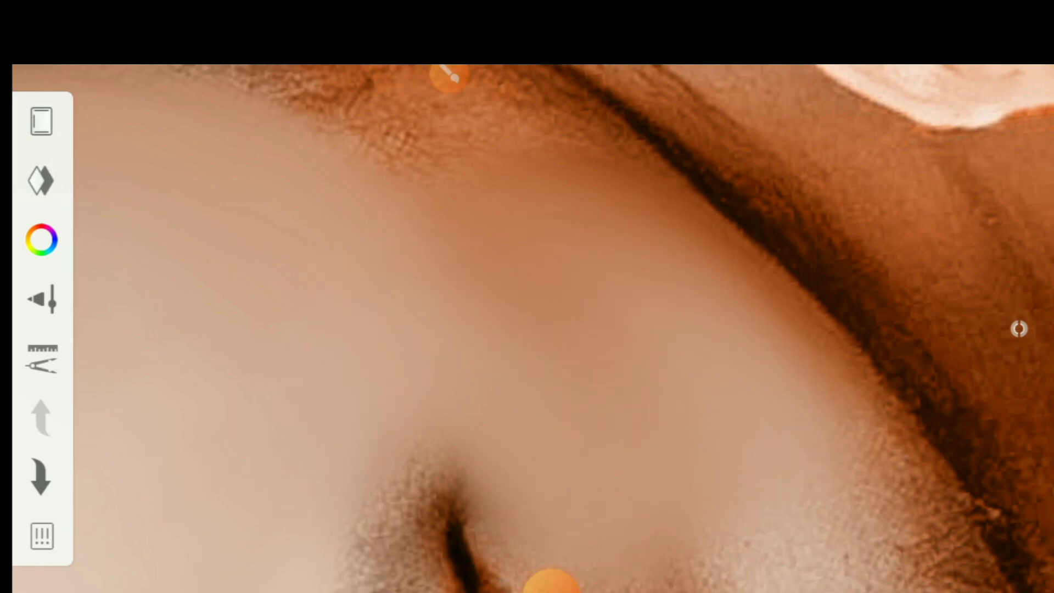
scroll(527, 330, up, 2)
scroll(527, 330, up, 2)
scroll(527, 329, up, 2)
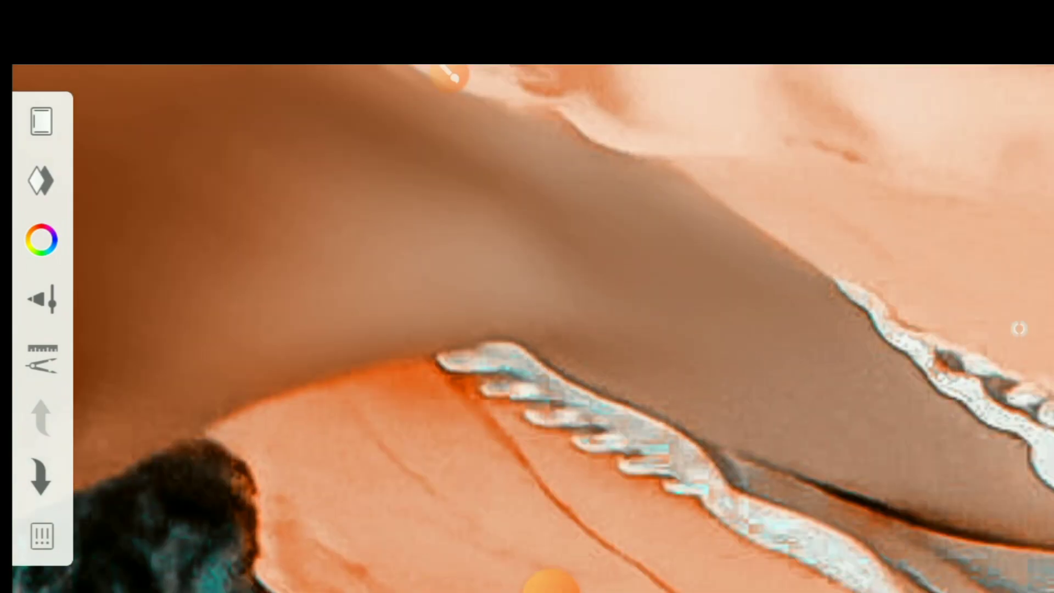
scroll(532, 329, up, 3)
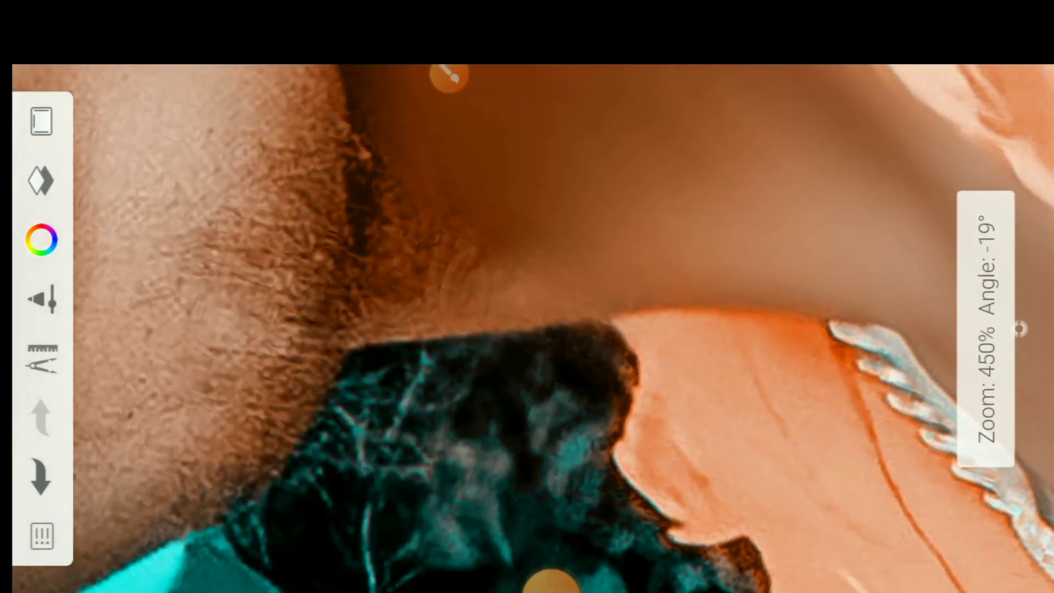
scroll(532, 328, up, 3)
scroll(532, 328, down, 4)
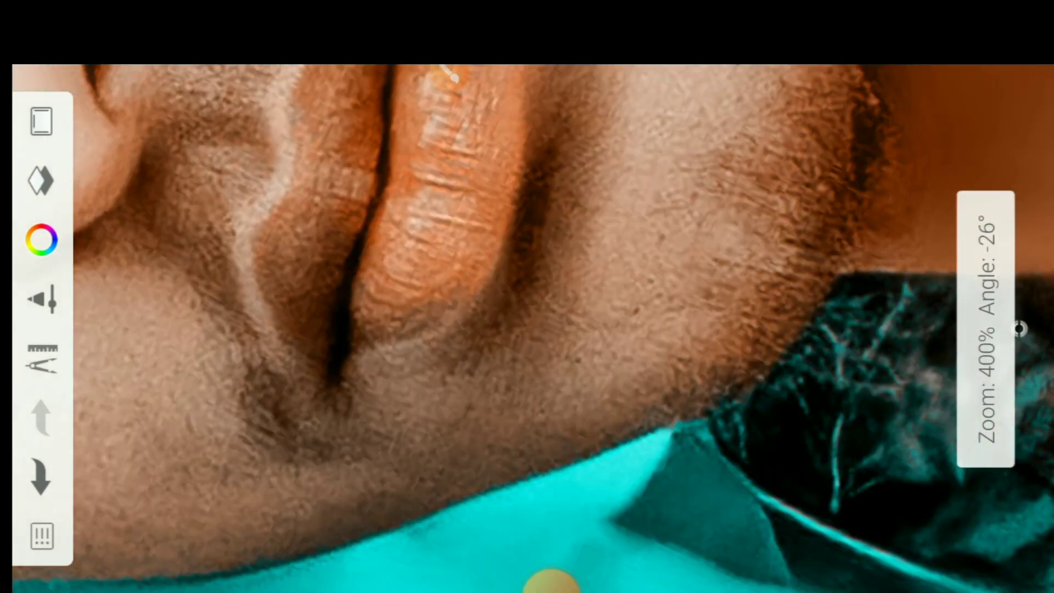
scroll(533, 328, up, 1)
scroll(532, 328, down, 1)
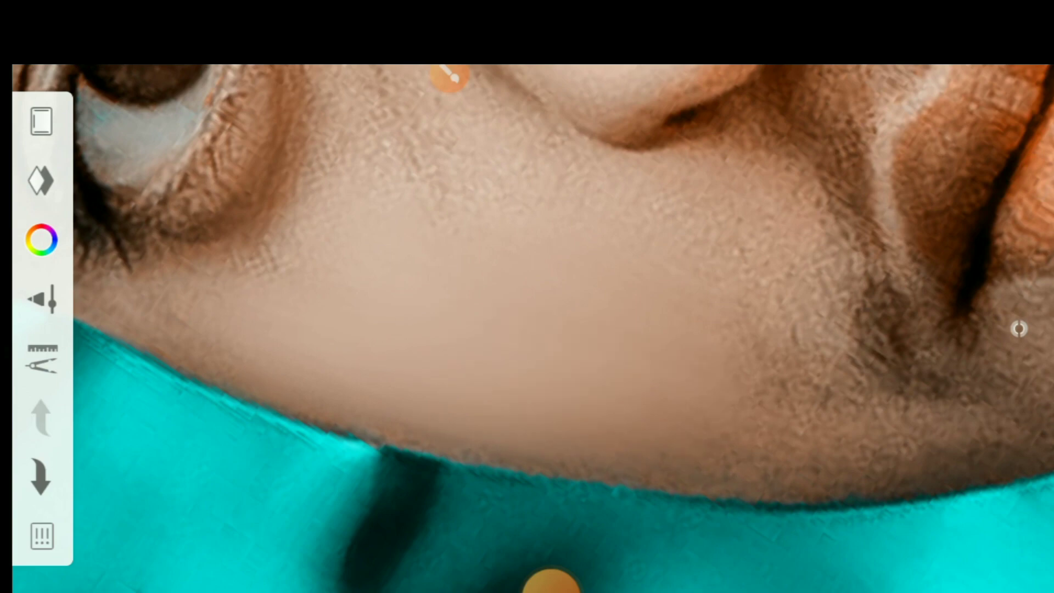
scroll(532, 328, up, 1)
Reduce the smudge brush size to 18.1 and recentre the view on the eye.
click(1019, 328)
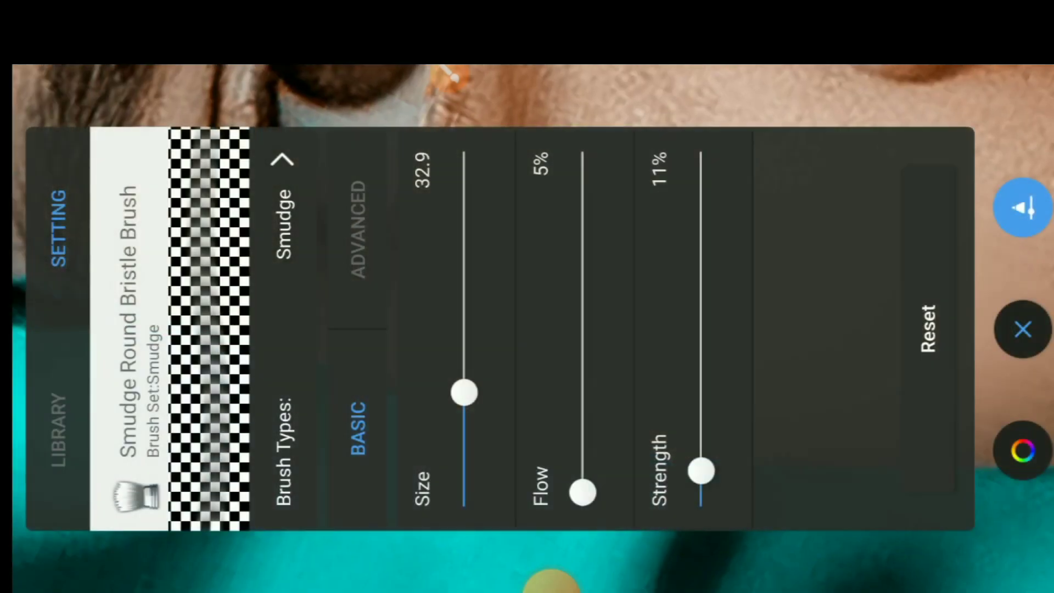
drag(464, 387, 464, 398)
click(1022, 325)
scroll(533, 328, up, 2)
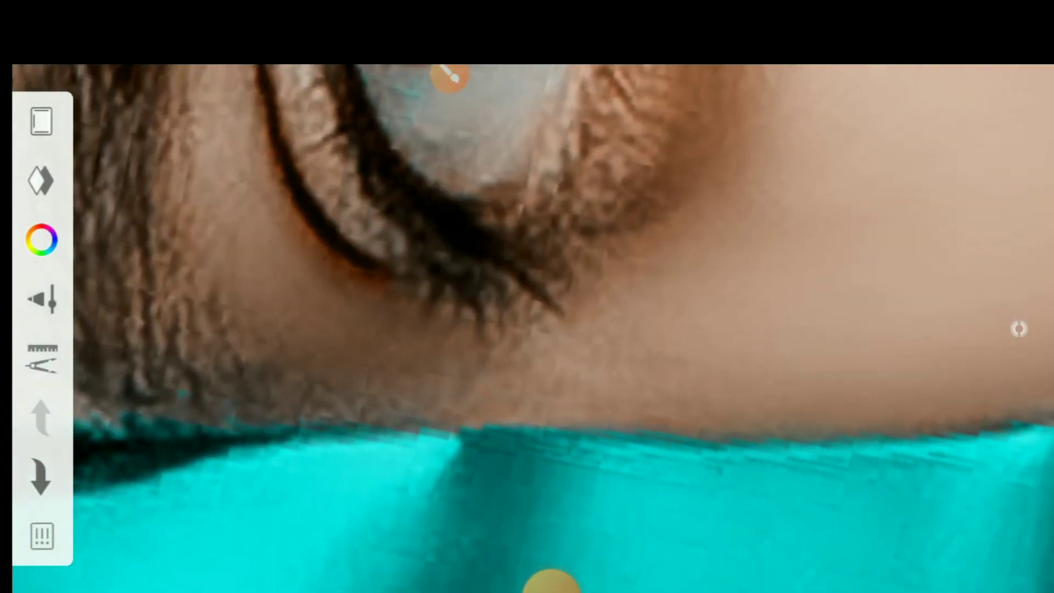
scroll(532, 328, down, 1)
scroll(532, 328, down, 2)
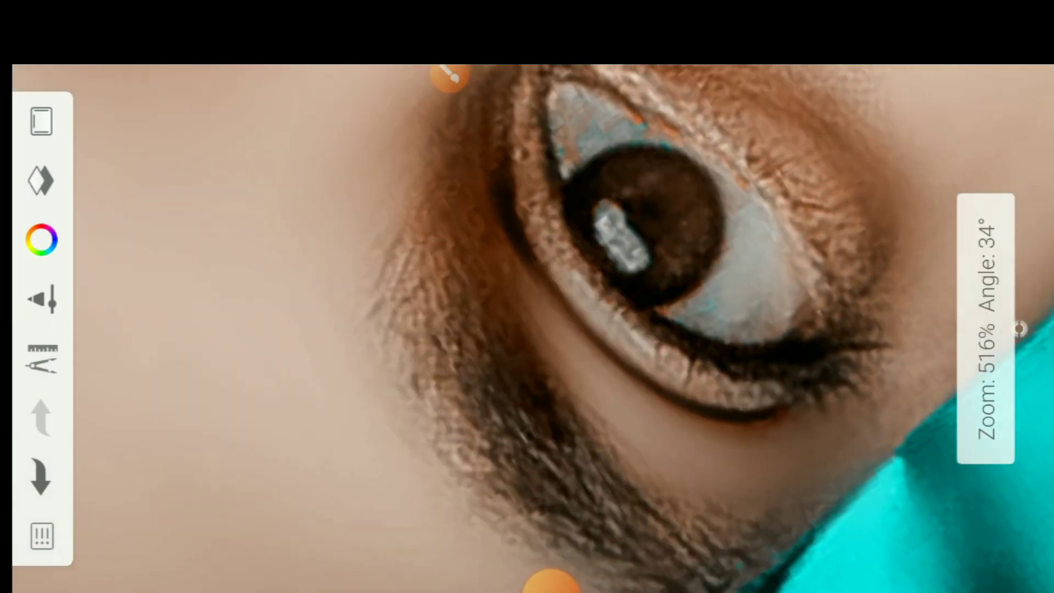
mouse_move(642, 231)
mouse_down()
mouse_move(607, 287)
mouse_move(477, 357)
mouse_up()
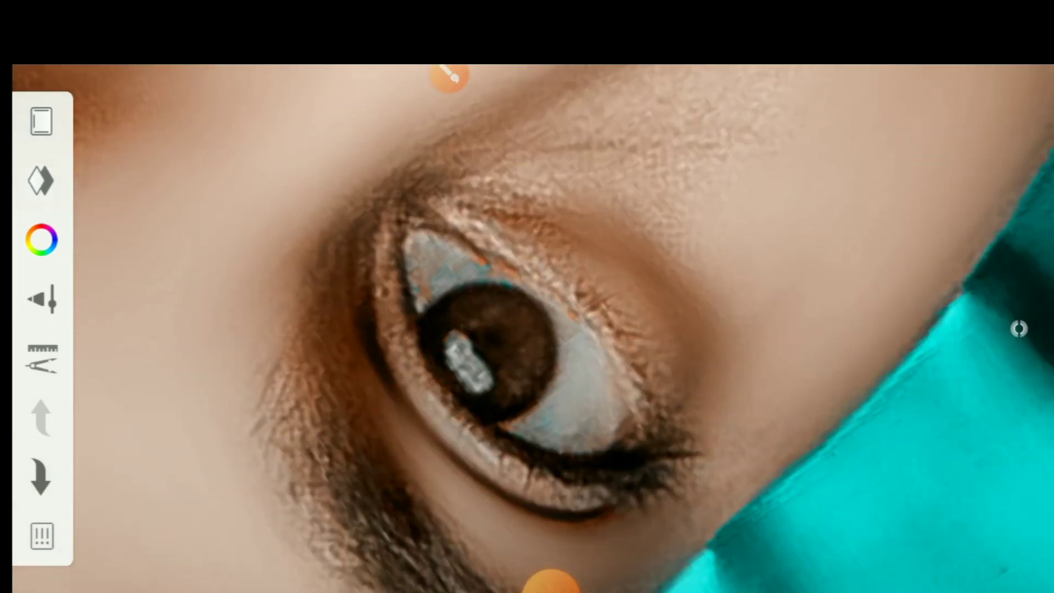
scroll(533, 329, up, 2)
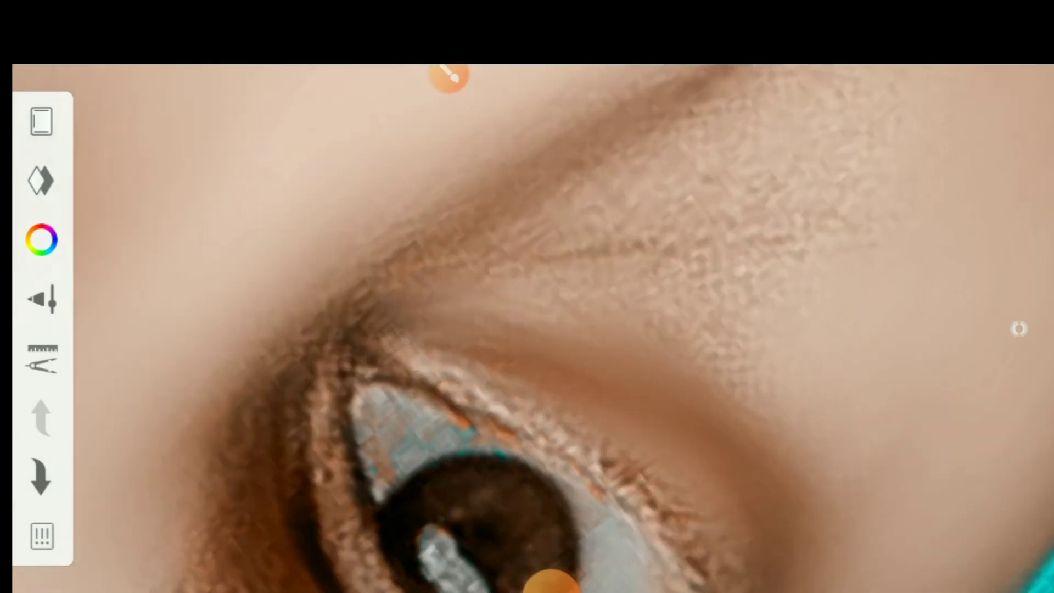
scroll(533, 328, down, 2)
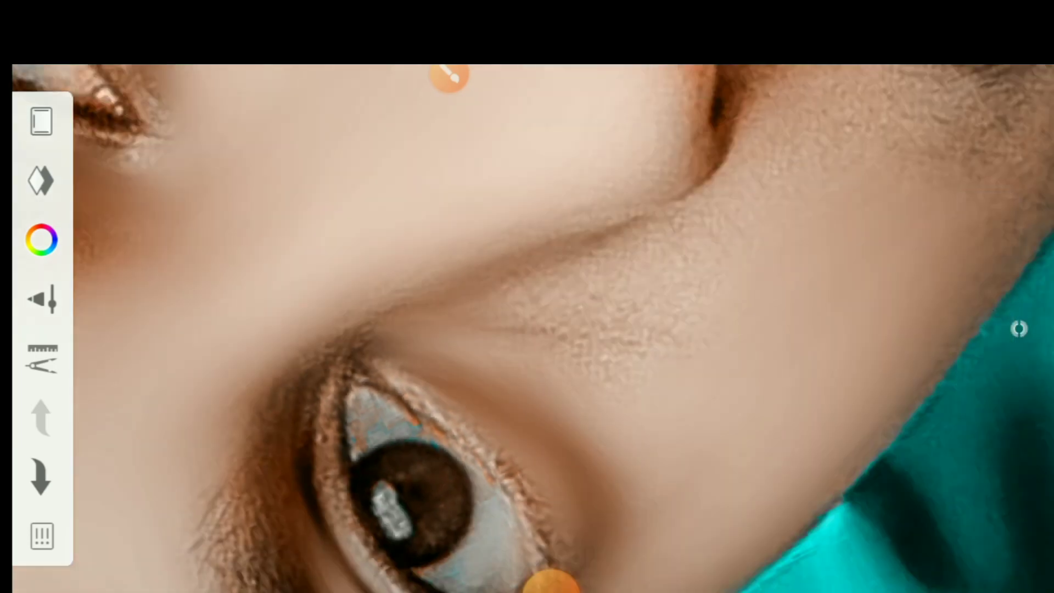
scroll(532, 328, down, 1)
Adjust the smudge brush size again in the brush settings.
click(41, 299)
drag(465, 443, 465, 379)
click(1023, 329)
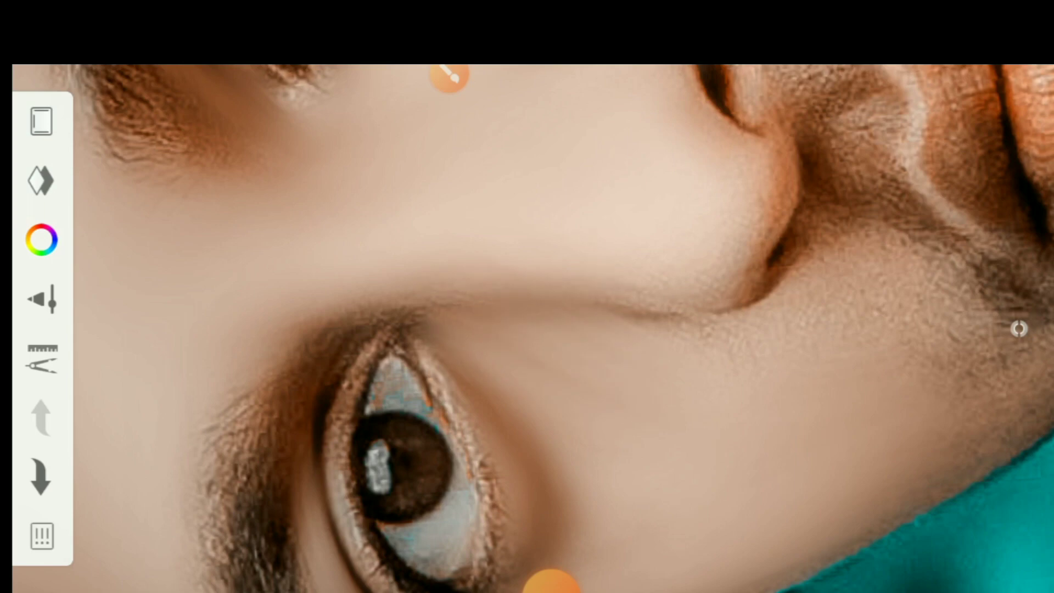
scroll(532, 328, up, 2)
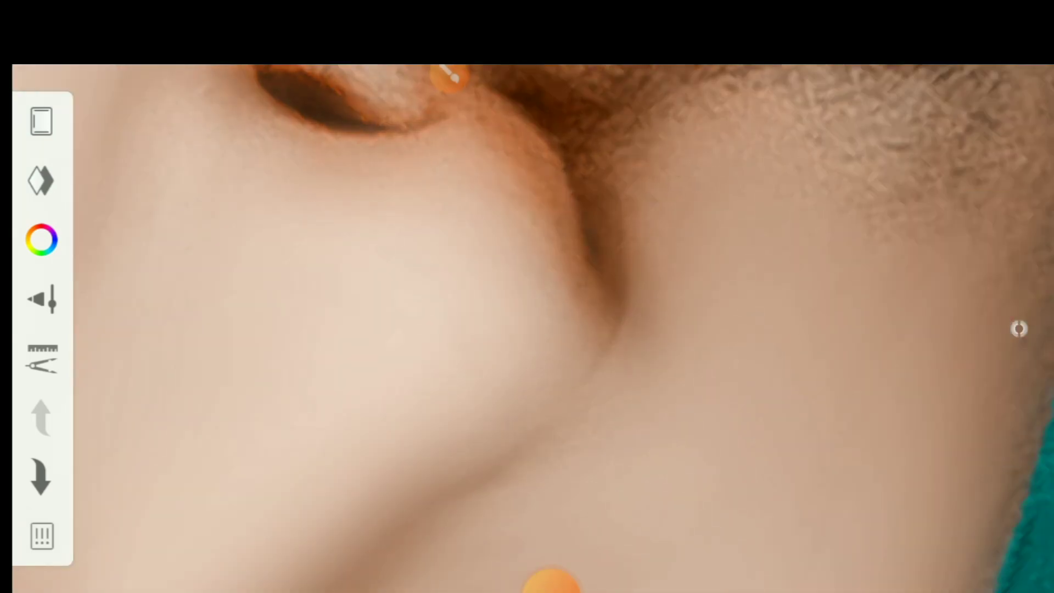
scroll(532, 329, down, 2)
scroll(532, 328, up, 1)
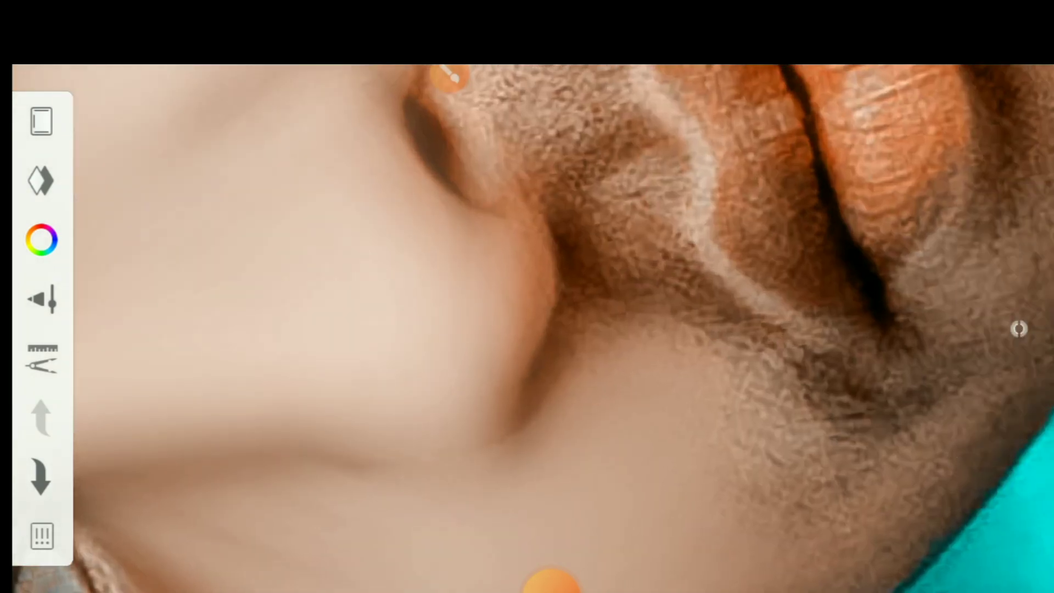
Set the brush size to 22.5 and blend the moustache edge into the cheek skin.
click(41, 299)
drag(463, 371, 463, 425)
click(1019, 329)
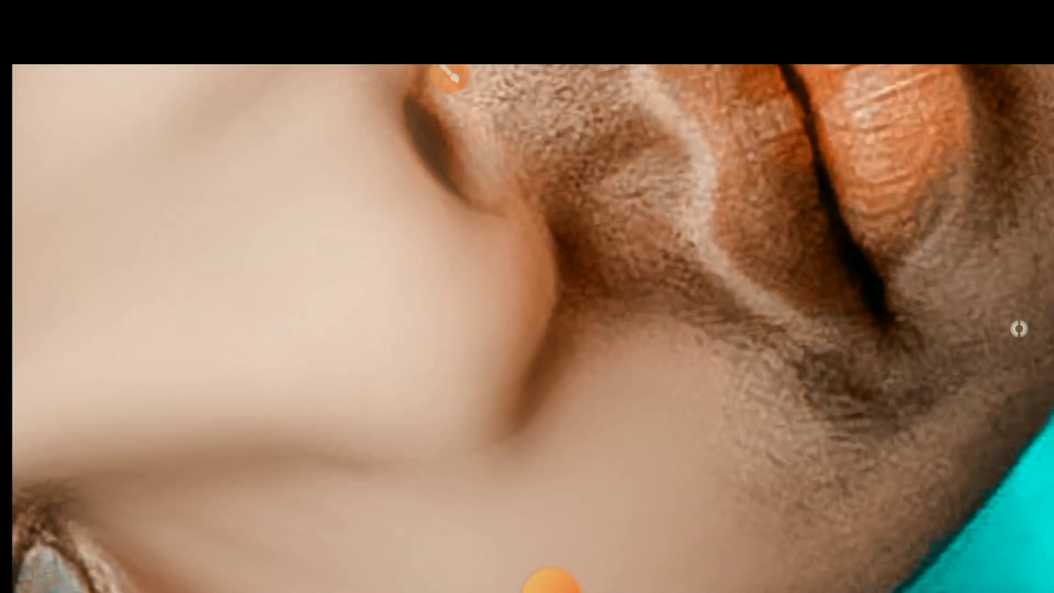
scroll(532, 328, down, 3)
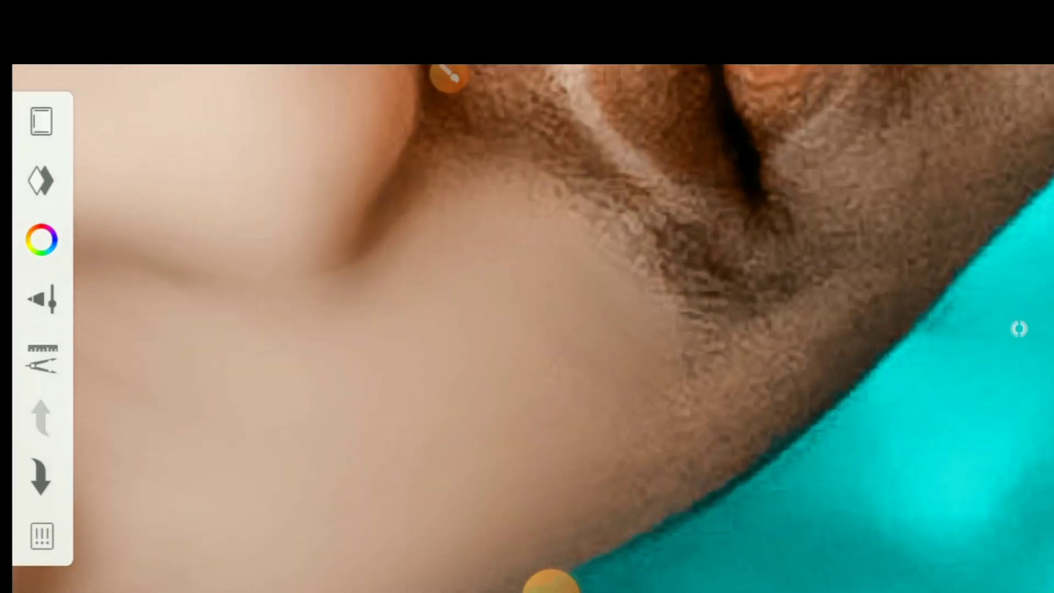
drag(398, 209, 483, 144)
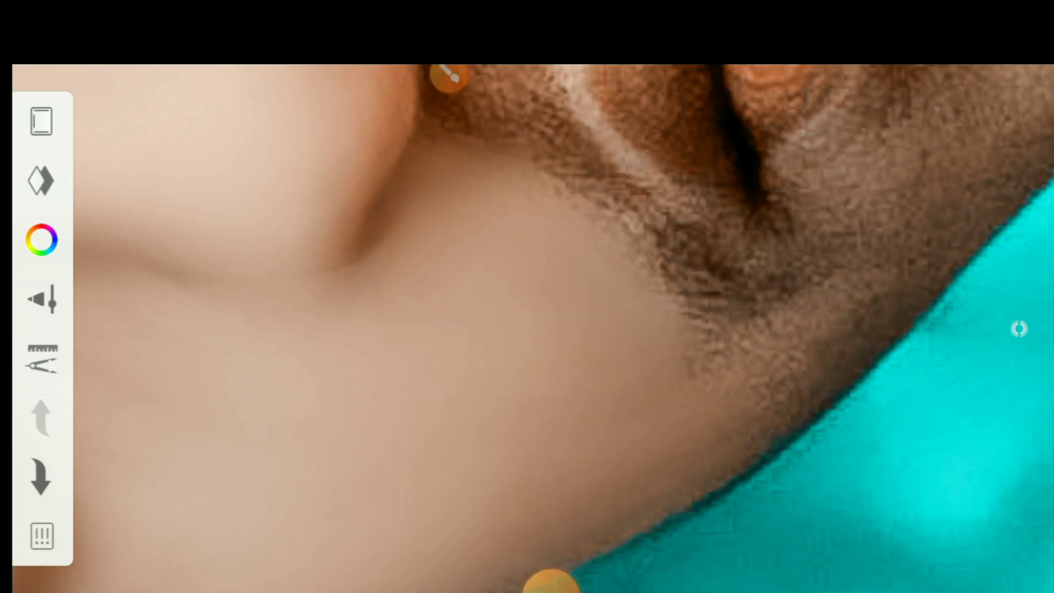
Smudge the dark seam between chin and shirt collar below the lips so it blends.
scroll(532, 328, down, 5)
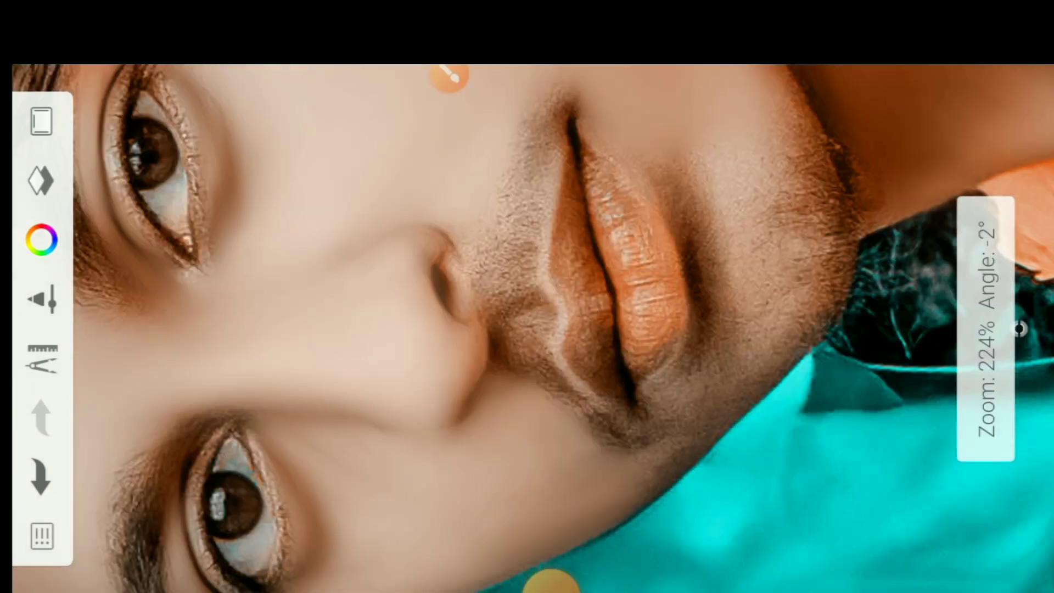
scroll(532, 328, up, 3)
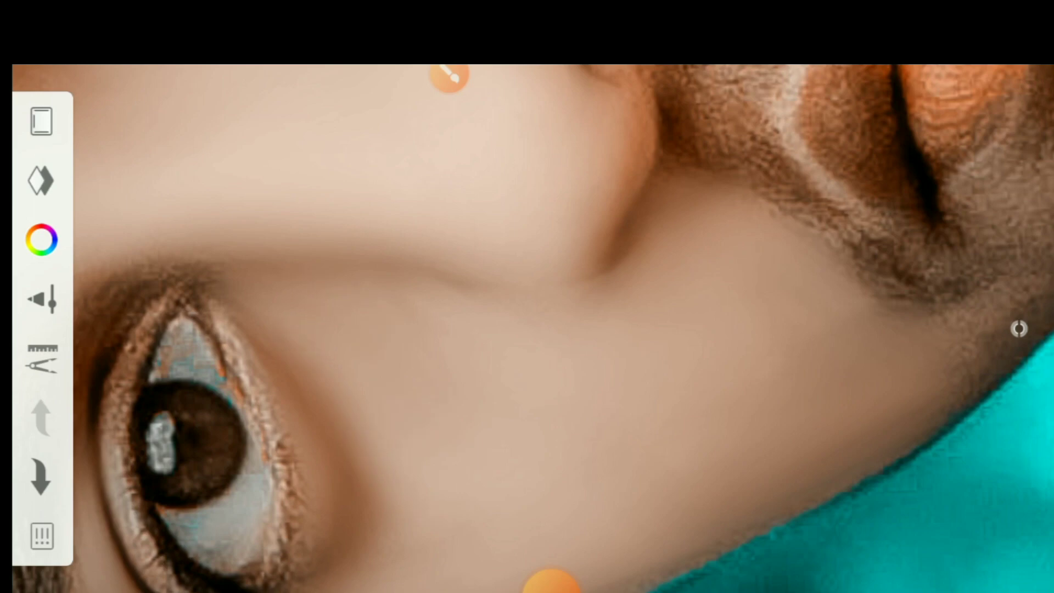
scroll(533, 328, down, 3)
scroll(532, 329, up, 3)
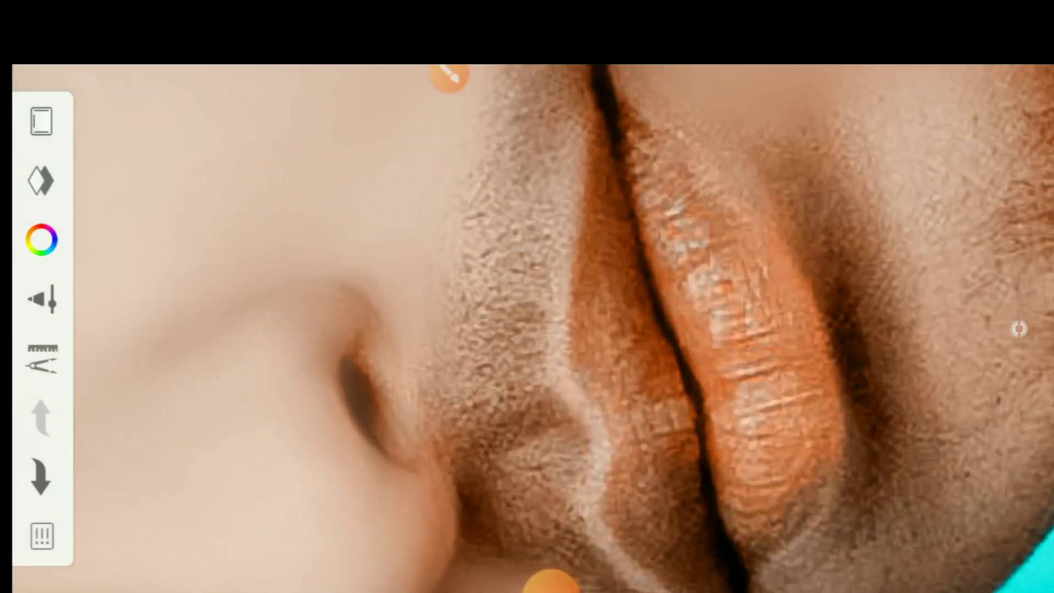
scroll(532, 328, down, 3)
scroll(532, 328, up, 2)
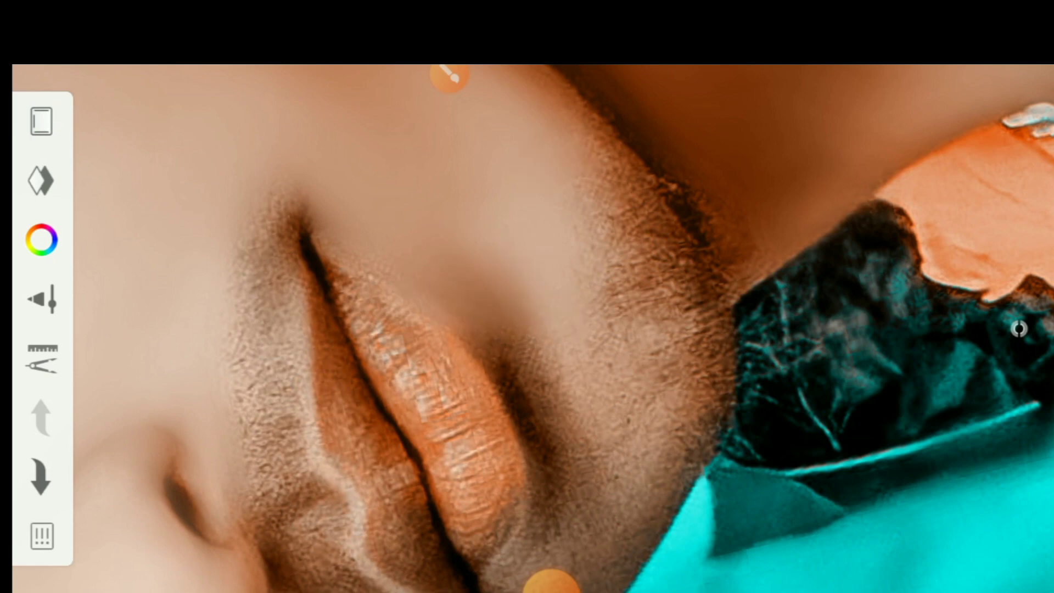
scroll(532, 328, up, 2)
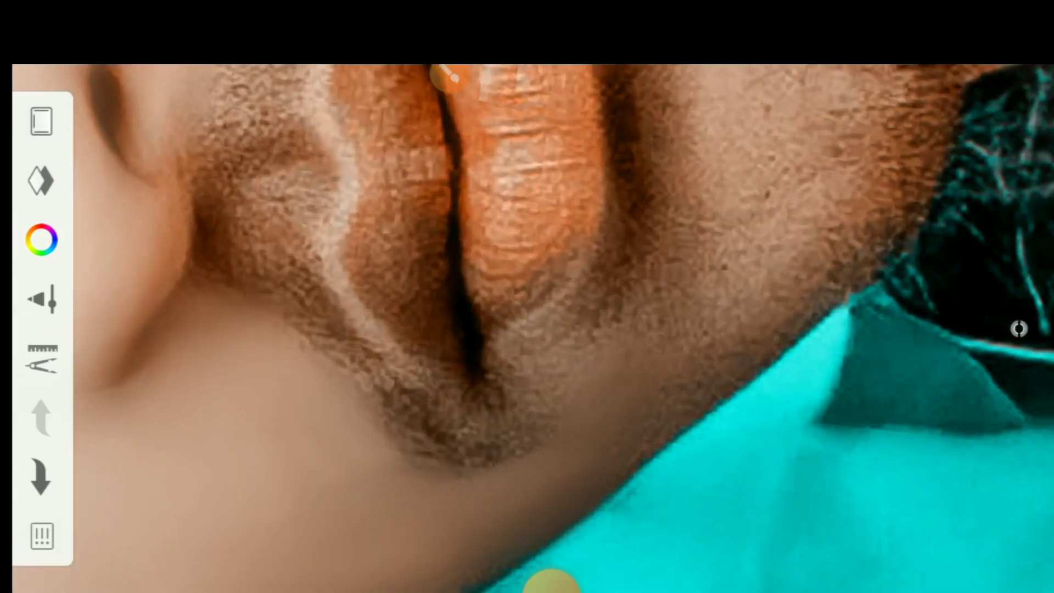
drag(565, 540, 689, 417)
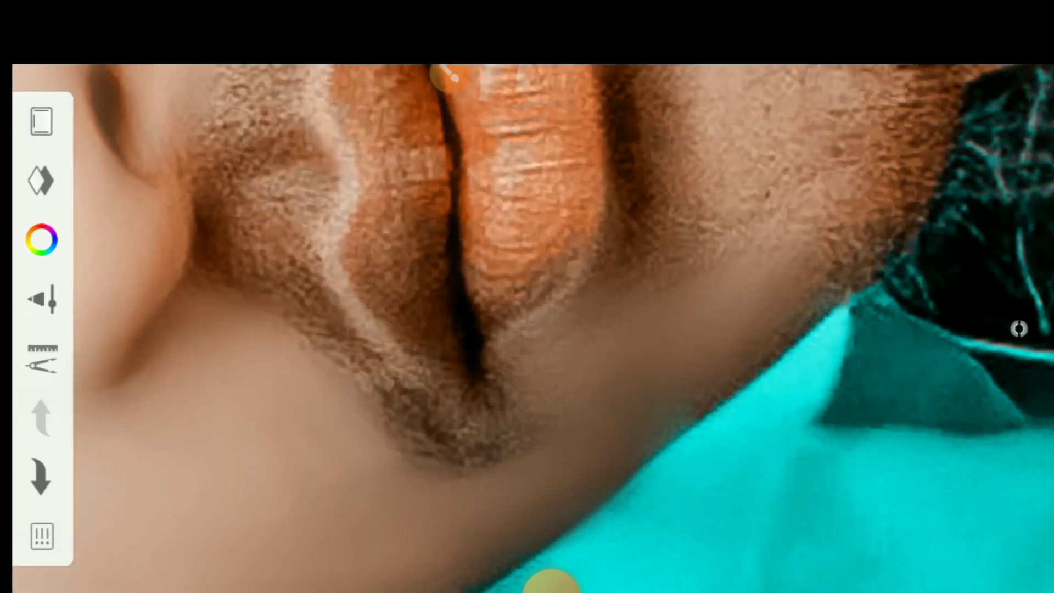
scroll(533, 328, down, 2)
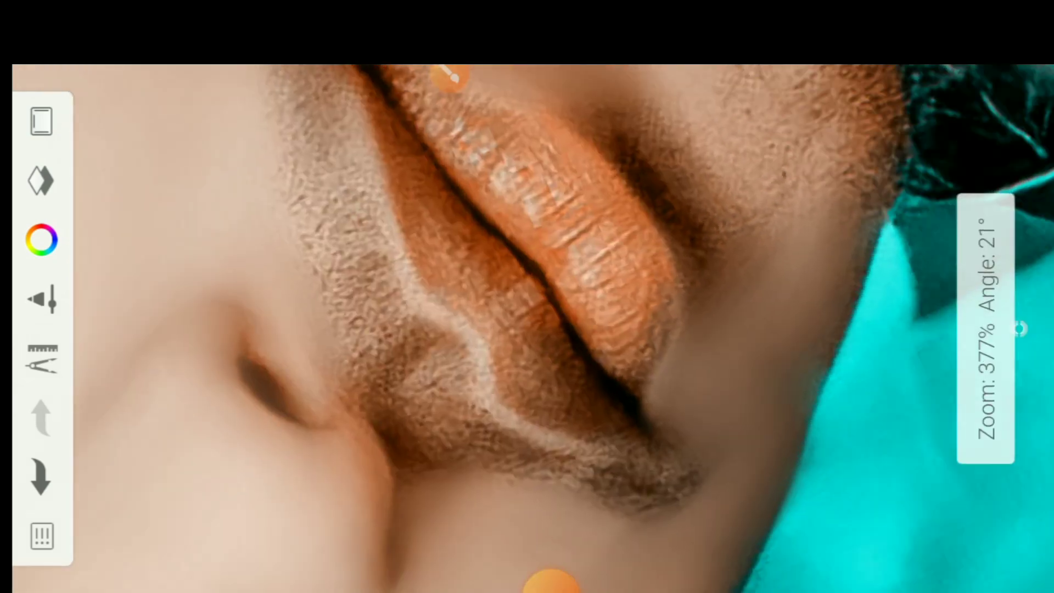
scroll(532, 328, up, 1)
scroll(532, 328, down, 2)
scroll(532, 328, up, 1)
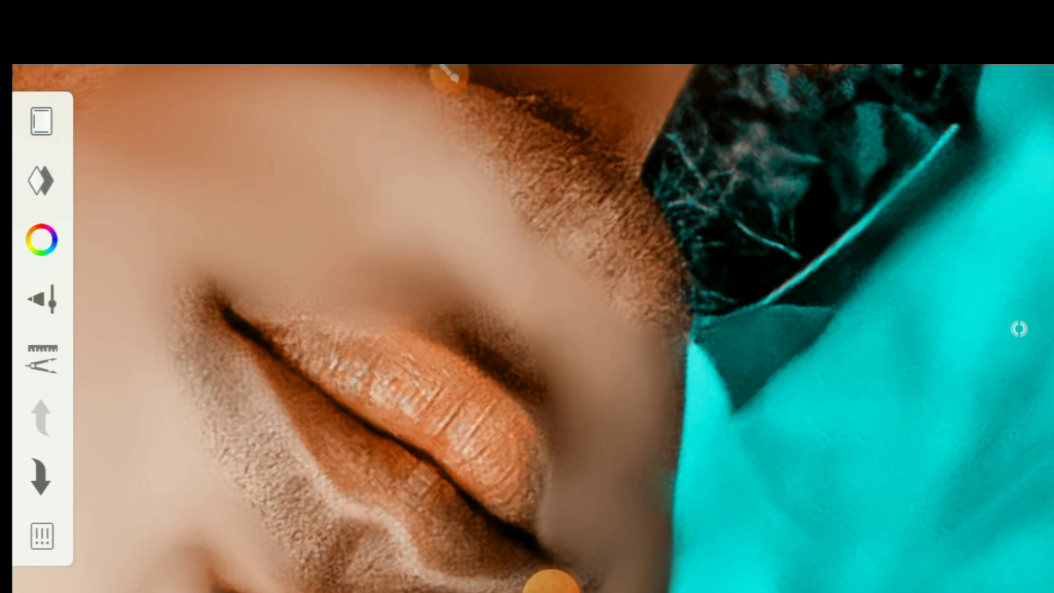
scroll(532, 328, down, 2)
scroll(532, 328, down, 1)
scroll(533, 328, down, 2)
Blend the bright inner-ear highlight into softer surrounding tones.
scroll(533, 329, down, 1)
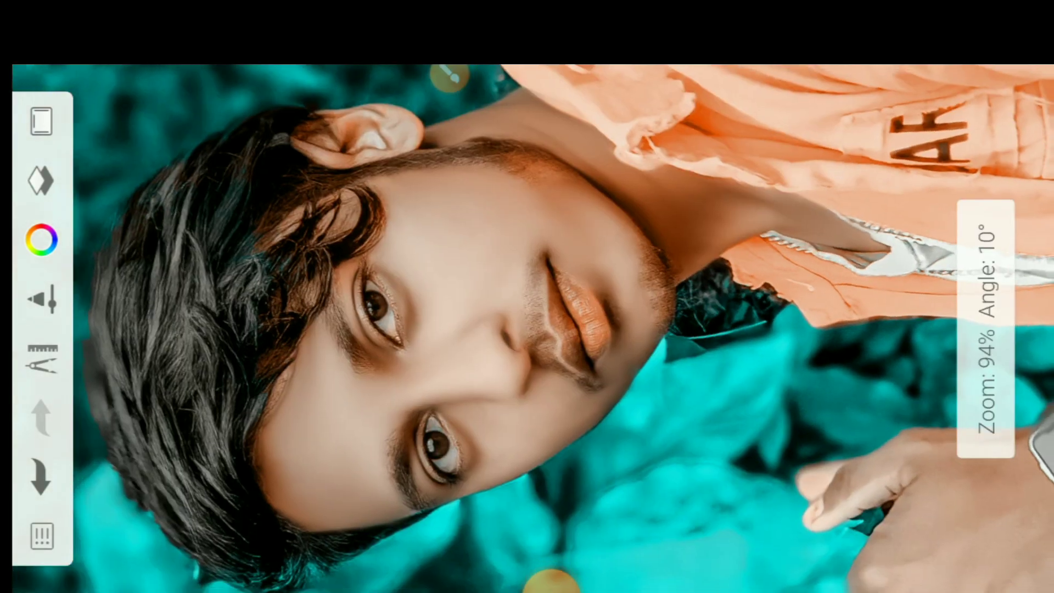
scroll(533, 329, down, 1)
scroll(533, 328, up, 2)
scroll(532, 328, up, 2)
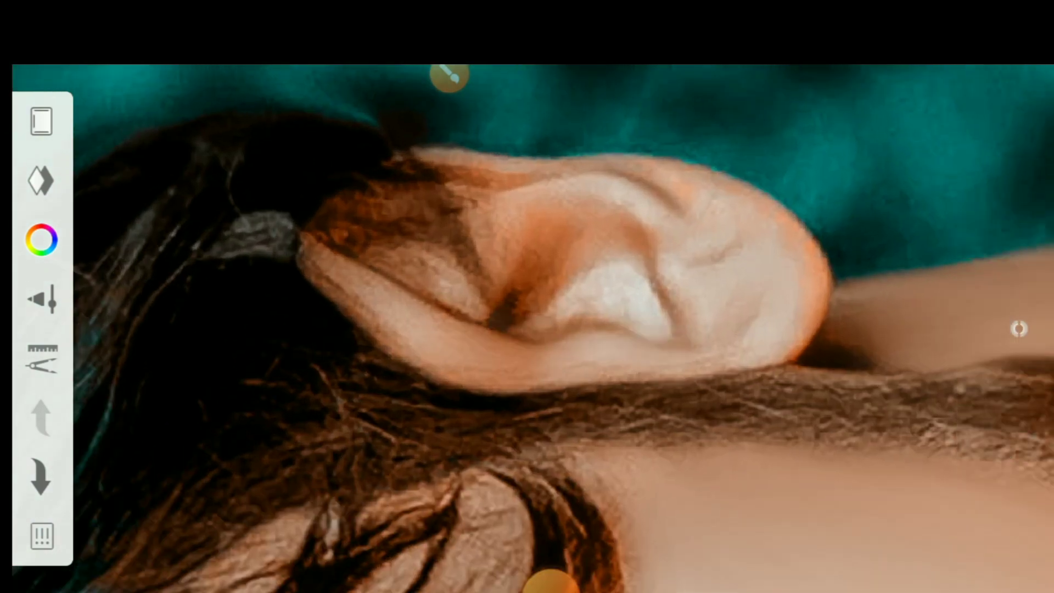
drag(483, 274, 582, 280)
drag(626, 203, 603, 285)
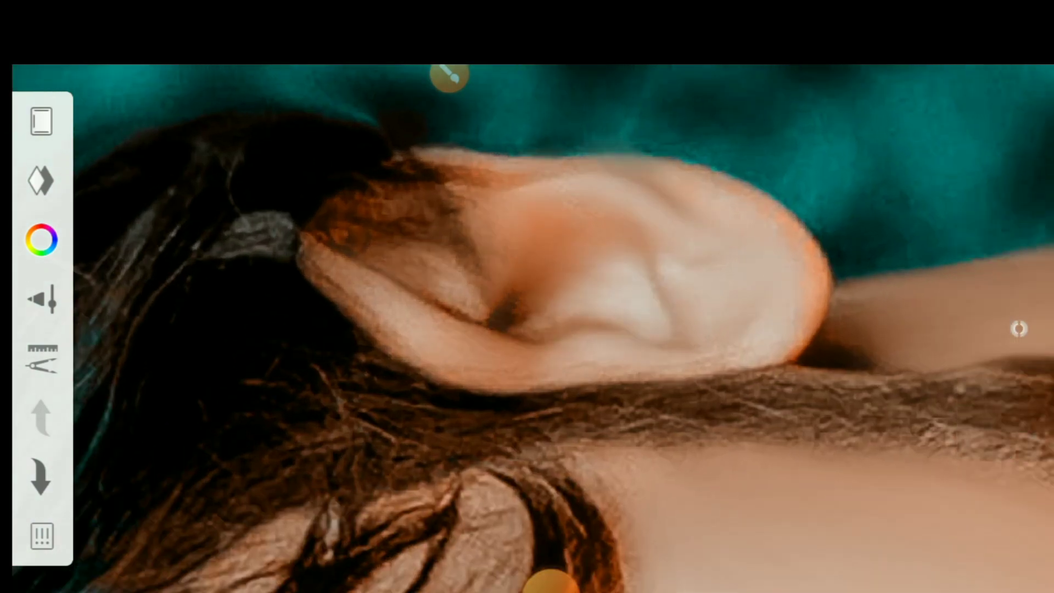
Zoom out to view the whole smoothly smudged portrait.
scroll(533, 328, down, 2)
scroll(533, 328, down, 1)
scroll(533, 328, down, 1)
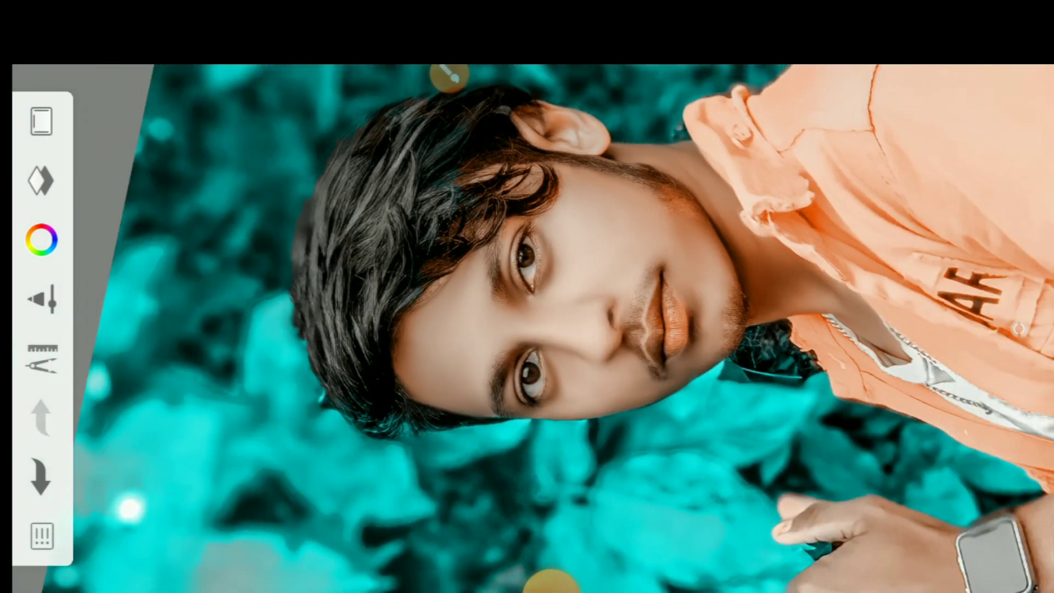
scroll(532, 328, down, 1)
scroll(532, 328, down, 2)
scroll(533, 328, down, 1)
scroll(533, 329, up, 1)
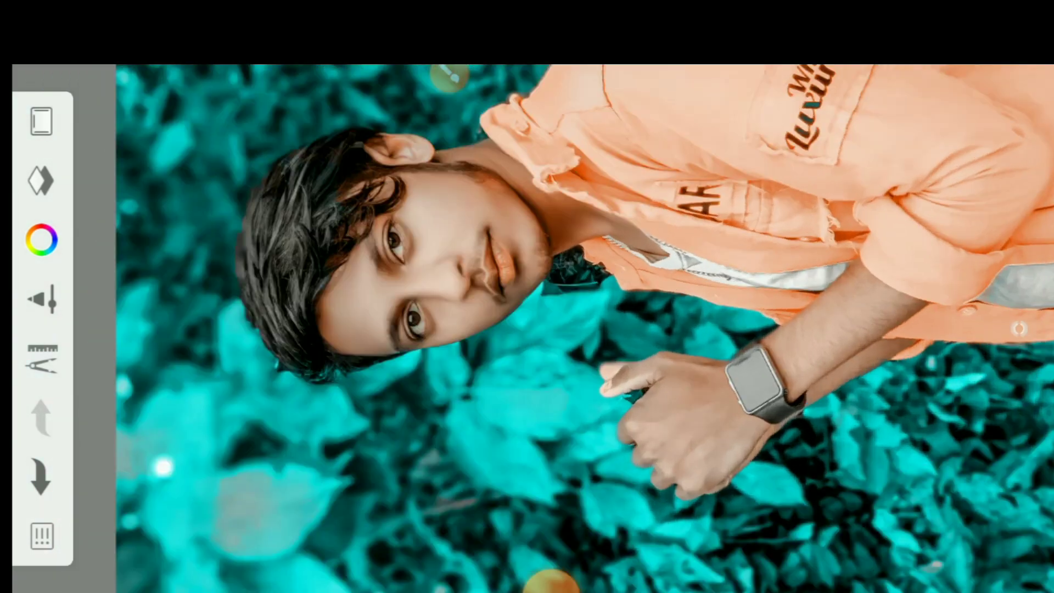
scroll(533, 328, up, 2)
scroll(533, 329, down, 2)
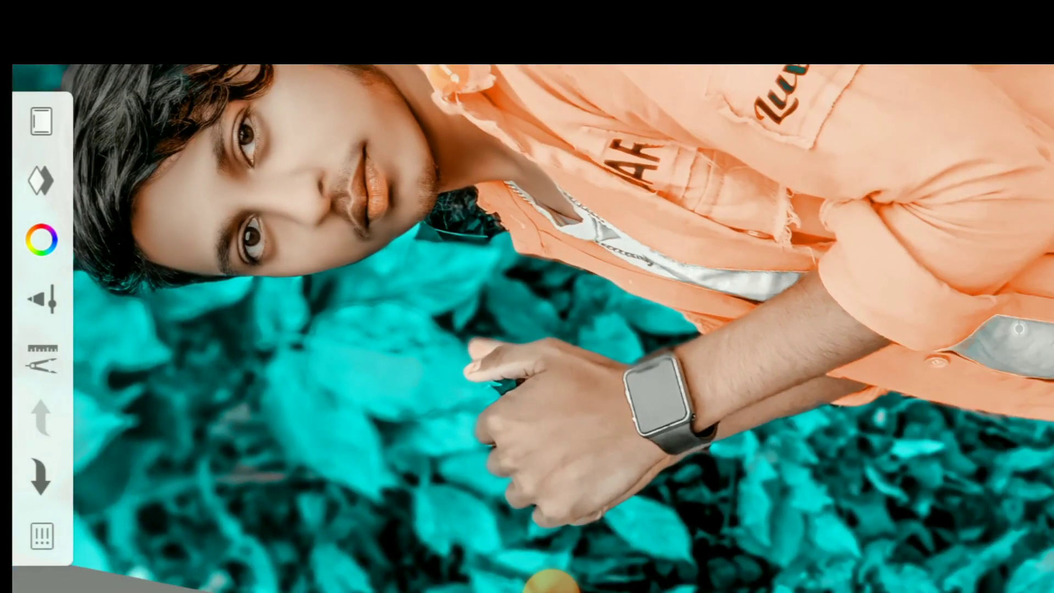
click(551, 571)
scroll(532, 328, down, 2)
scroll(532, 328, up, 1)
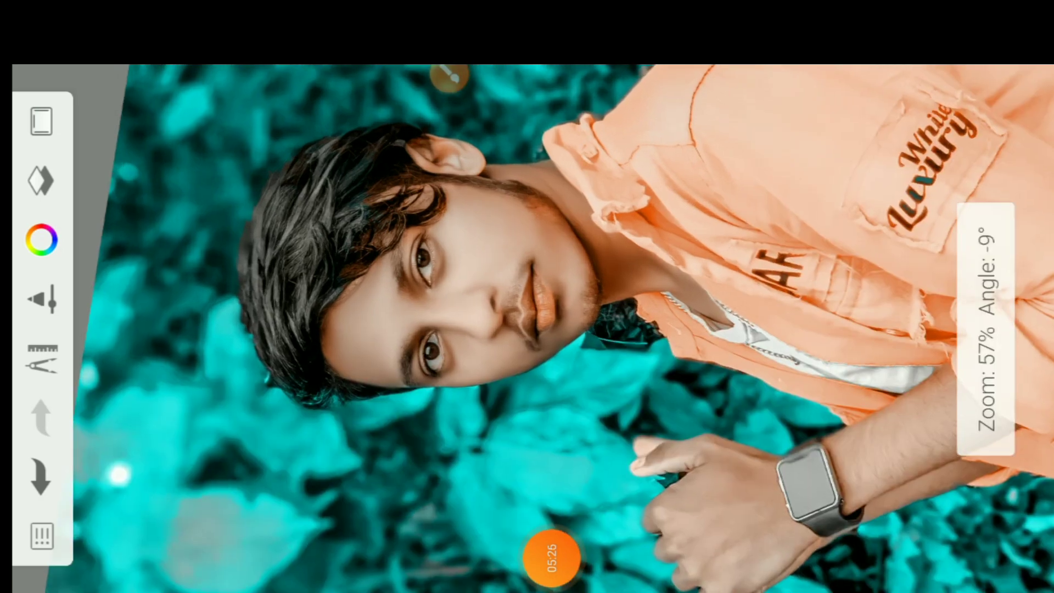
scroll(532, 328, down, 1)
scroll(532, 328, up, 1)
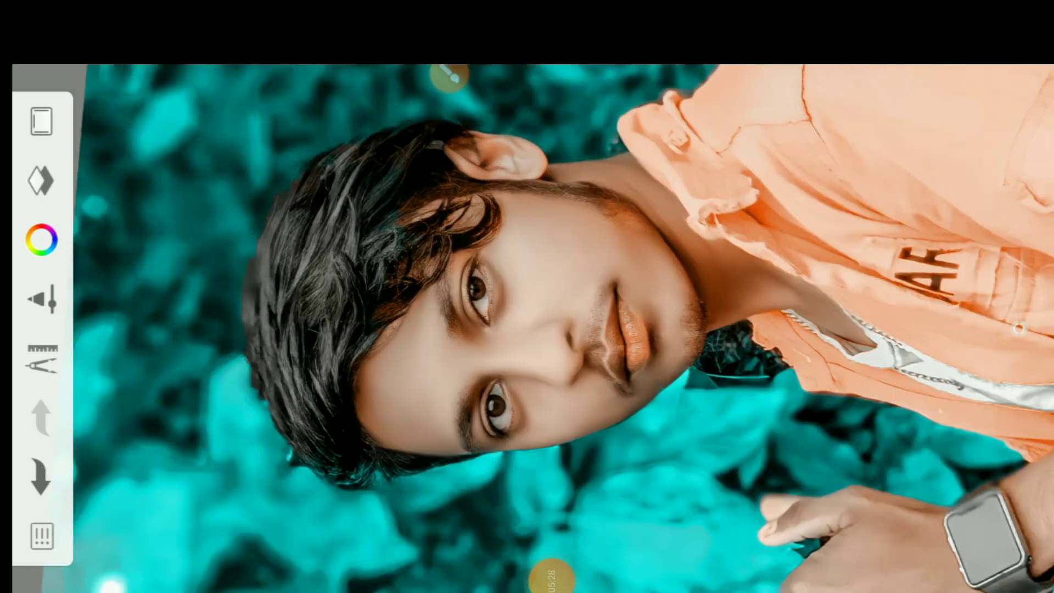
scroll(533, 328, up, 3)
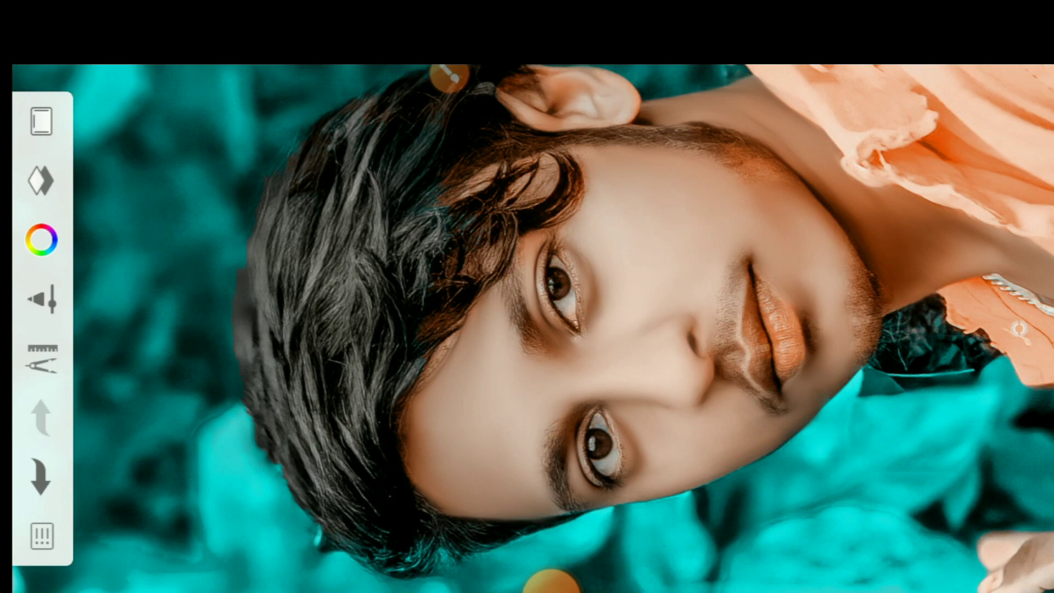
scroll(532, 328, down, 2)
scroll(532, 328, down, 1)
scroll(532, 328, down, 1)
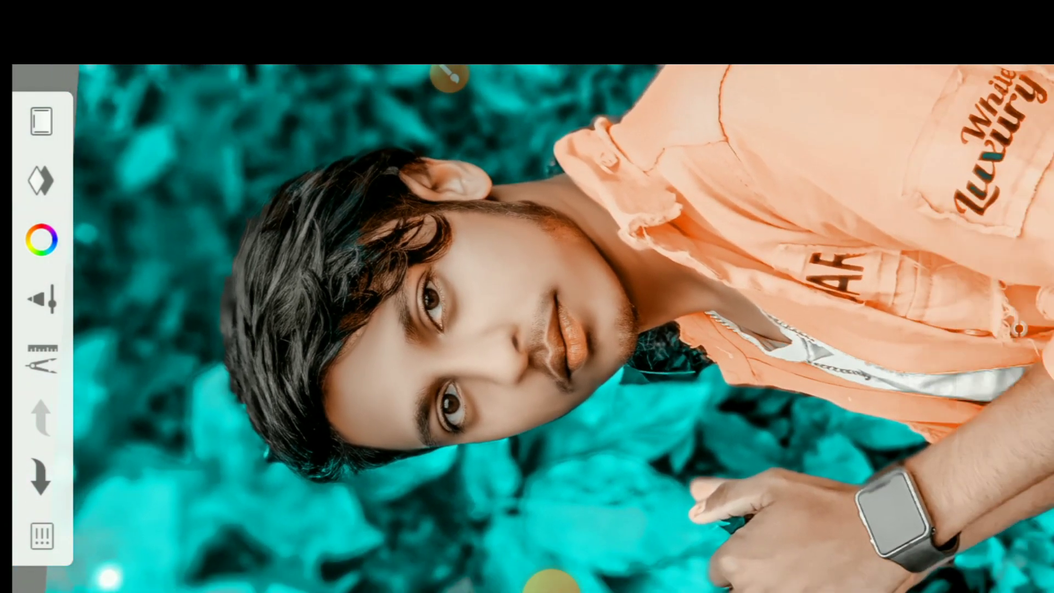
Add a new blank layer above the portrait photo.
click(41, 182)
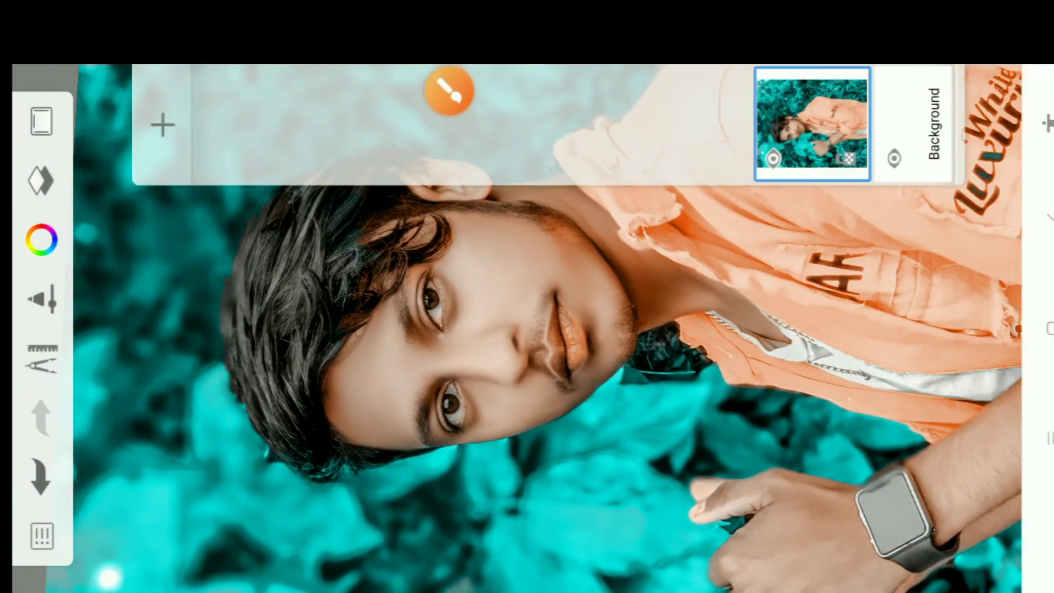
click(941, 162)
drag(444, 338, 165, 110)
click(981, 115)
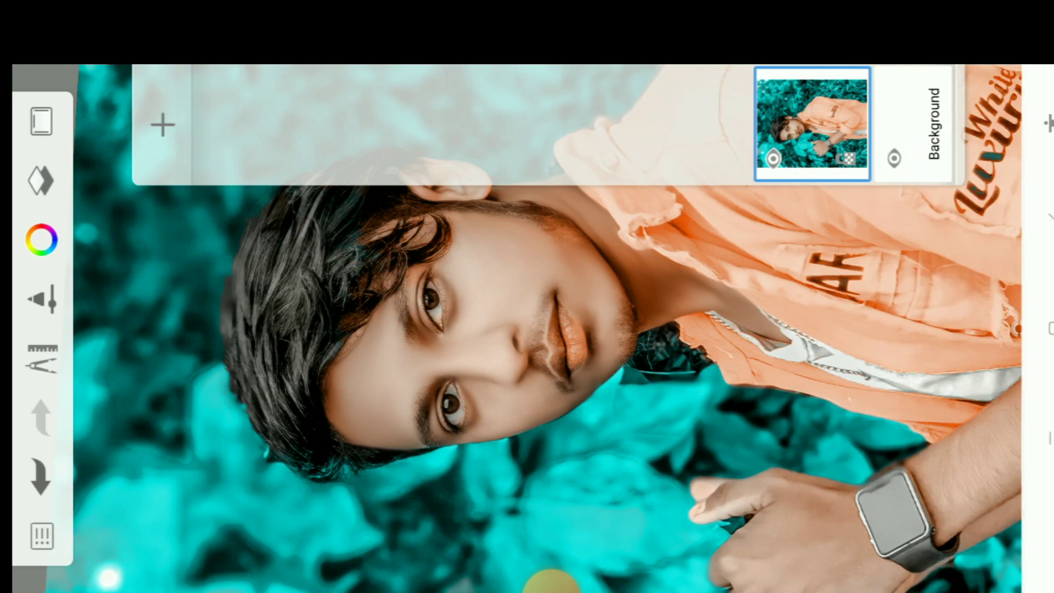
Set the new layer's blend mode to Soft Light.
click(162, 125)
click(691, 124)
click(524, 329)
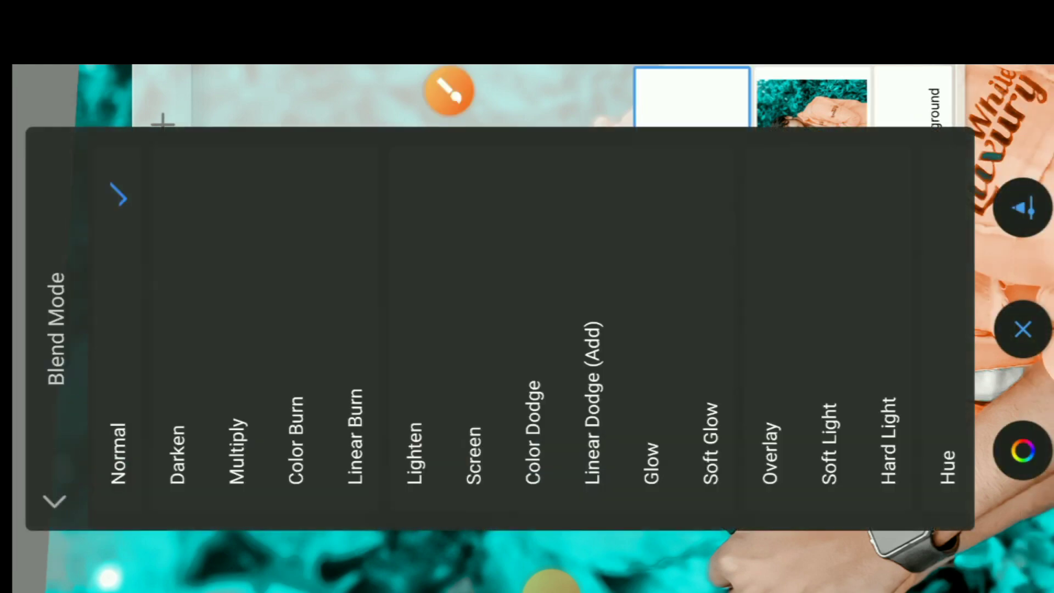
scroll(494, 329, right, 3)
click(449, 91)
mouse_move(566, 439)
mouse_down()
mouse_move(571, 231)
mouse_move(563, 482)
mouse_up()
drag(686, 447, 631, 493)
click(981, 115)
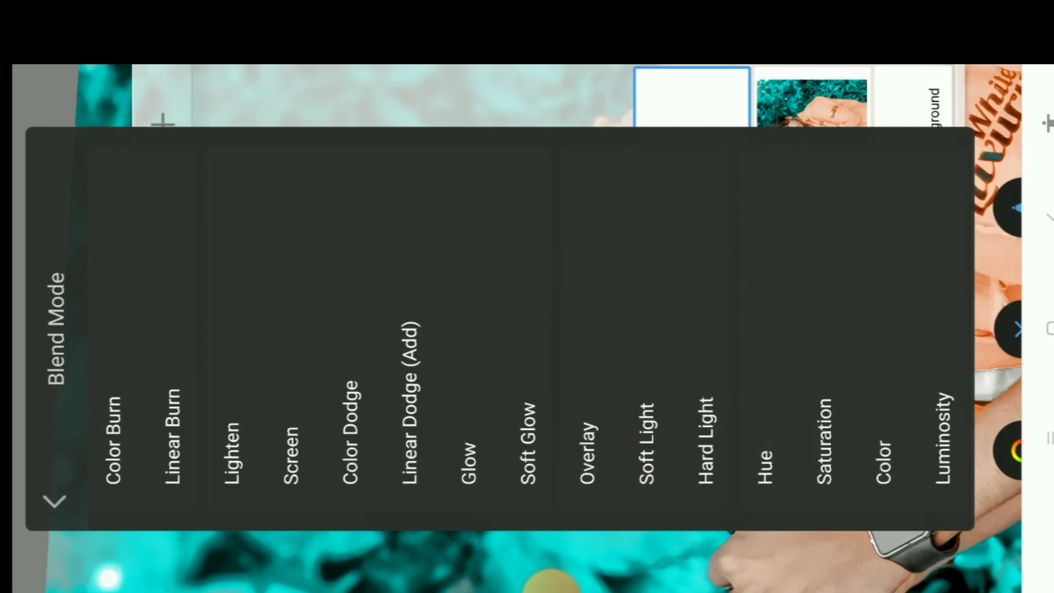
click(646, 444)
Load the Medium Brush from the brush library with bright red FF0019.
click(449, 91)
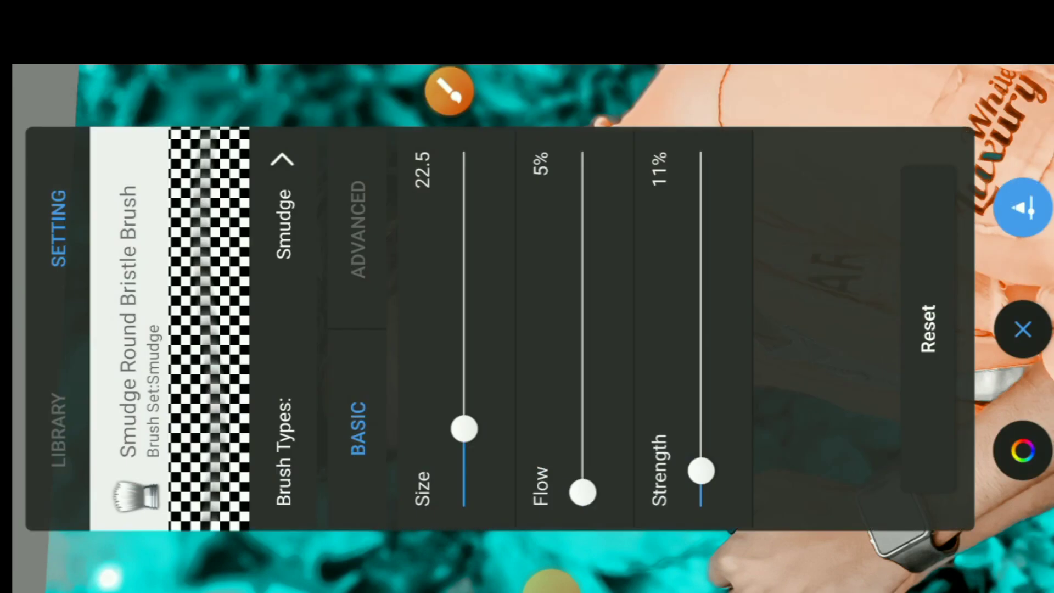
click(57, 428)
scroll(603, 329, left, 5)
scroll(604, 329, left, 10)
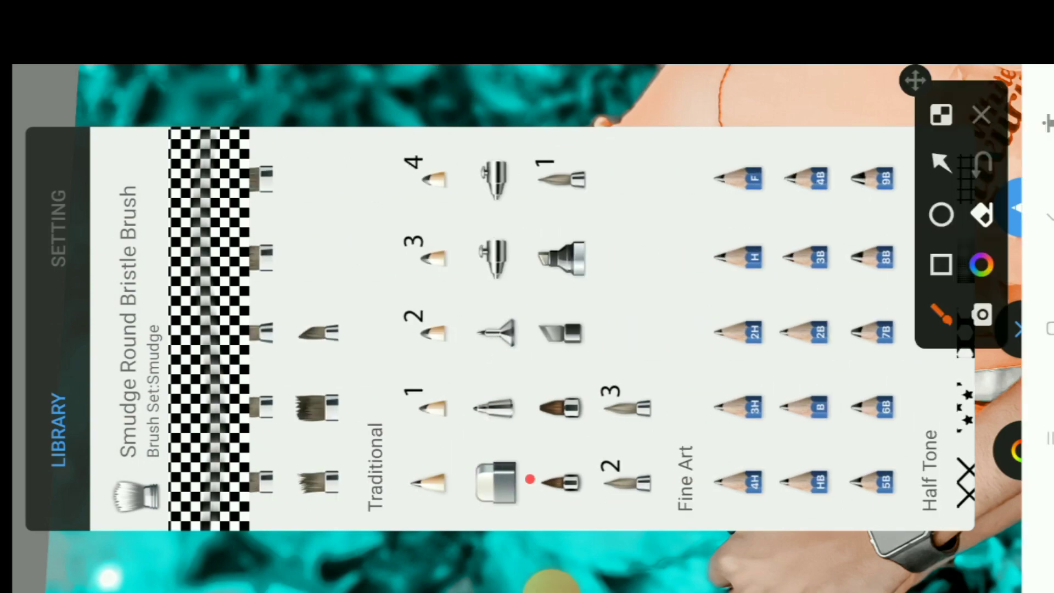
drag(529, 478, 581, 549)
click(981, 115)
click(559, 482)
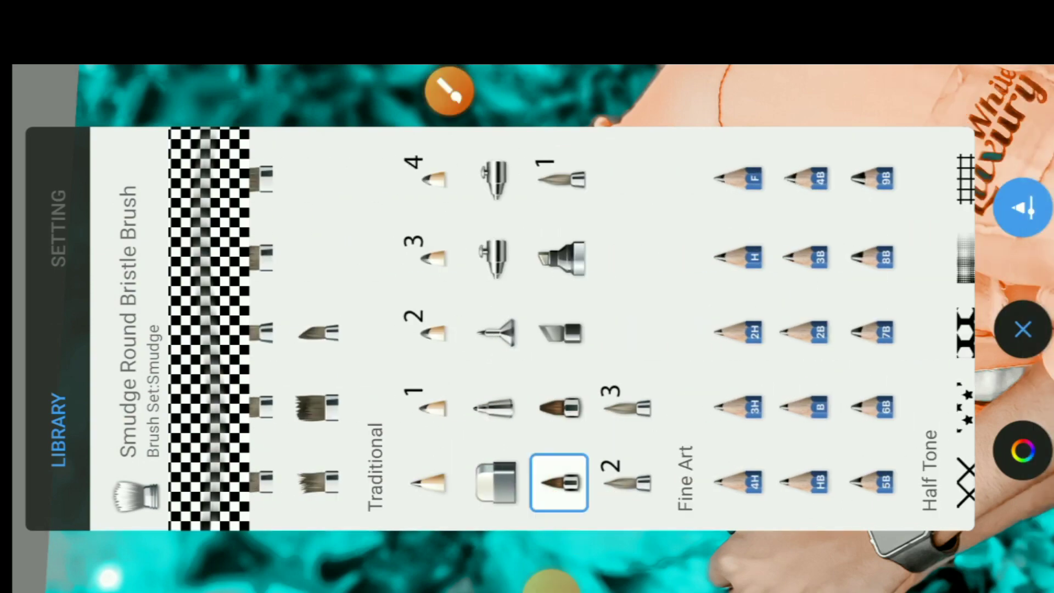
click(1022, 450)
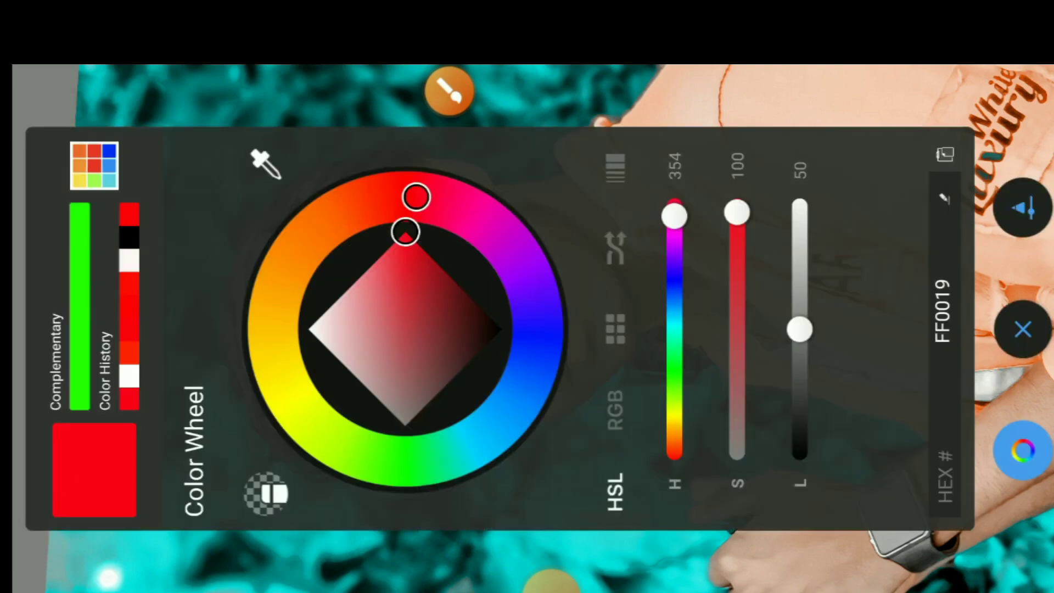
mouse_move(403, 248)
mouse_down()
mouse_move(442, 271)
mouse_move(404, 230)
mouse_up()
Paint the first red streaks along the hair on the Soft Light layer.
click(1023, 450)
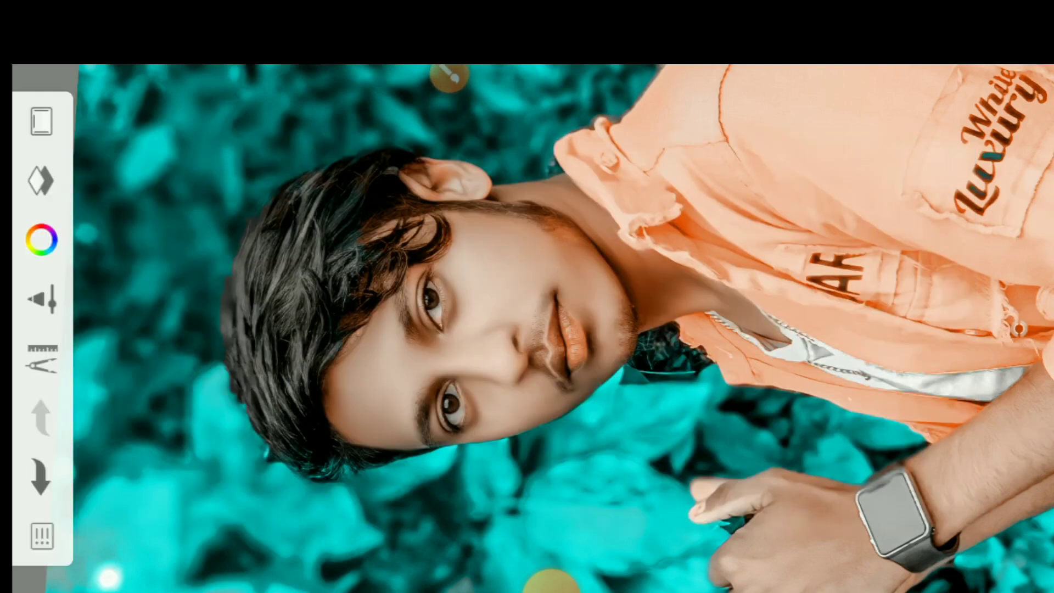
click(41, 181)
click(1018, 329)
scroll(1018, 330, up, 3)
scroll(1018, 329, up, 3)
drag(450, 265, 562, 379)
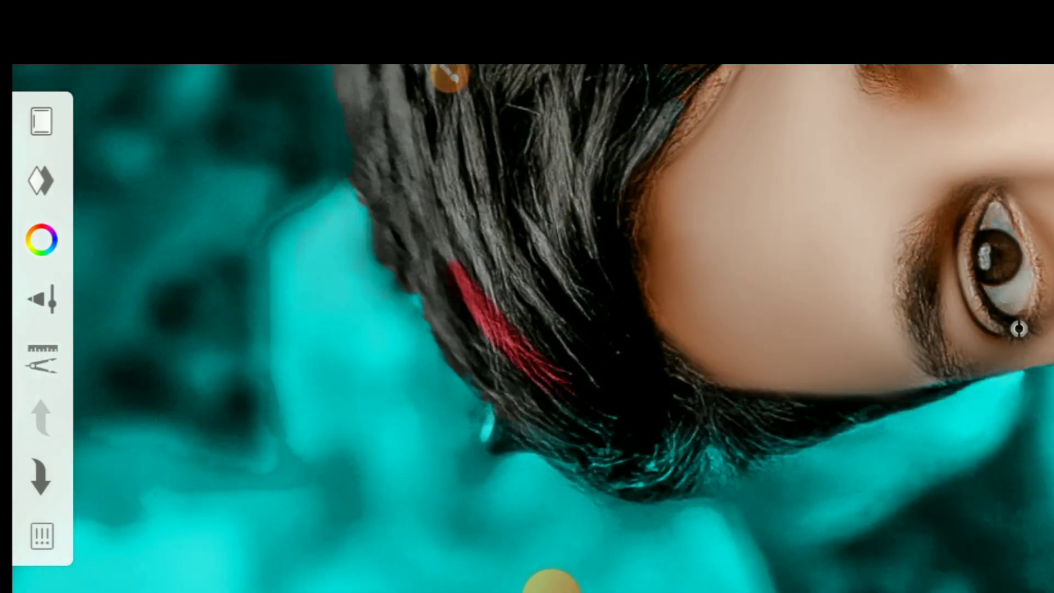
drag(497, 376, 619, 463)
Add several more red streaks through the hair.
drag(503, 233, 573, 359)
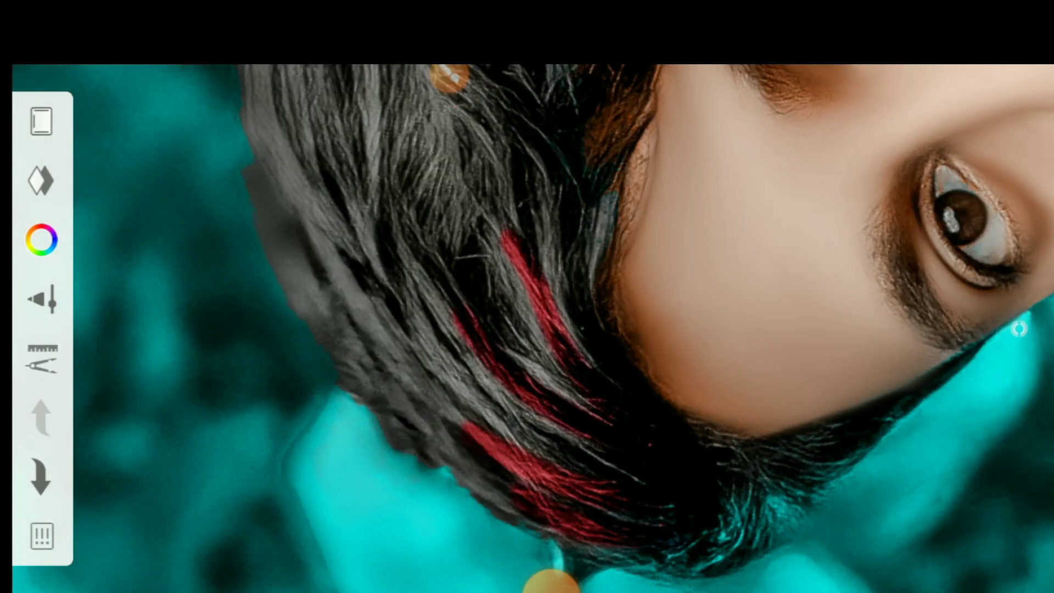
scroll(1018, 330, up, 2)
drag(461, 280, 612, 430)
drag(447, 297, 510, 409)
scroll(1018, 328, down, 1)
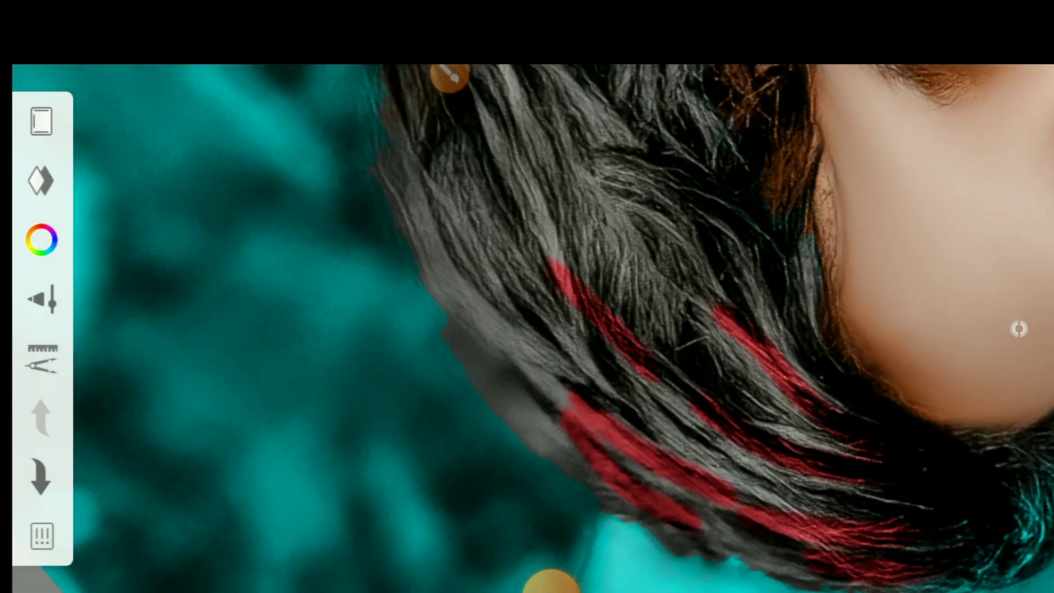
drag(467, 225, 541, 349)
scroll(1018, 329, down, 1)
drag(568, 228, 725, 379)
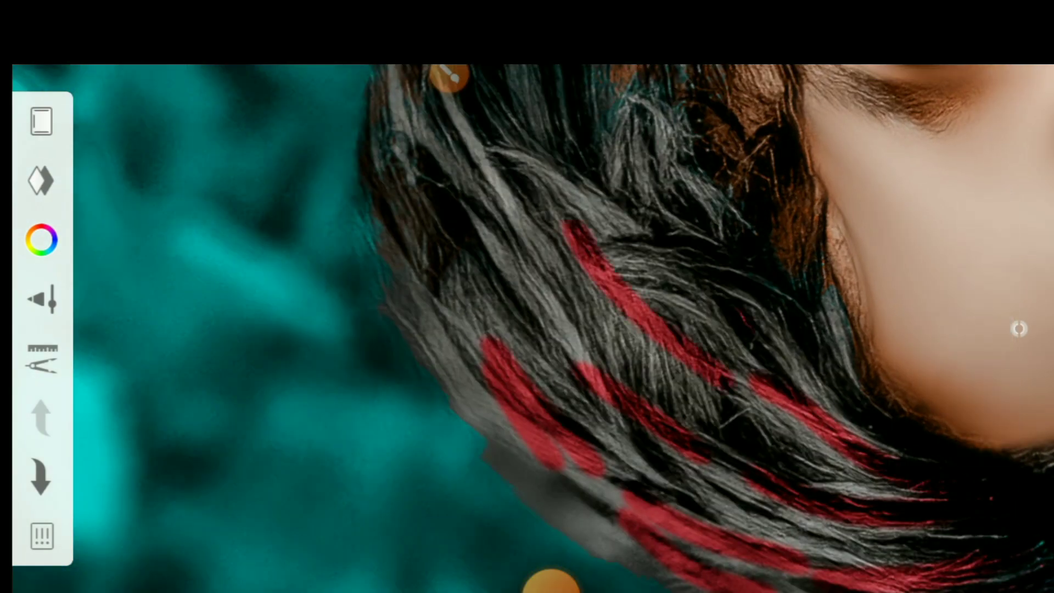
Zoom out until the whole orange-shirt portrait fits on screen.
scroll(1018, 328, down, 1)
scroll(1018, 329, down, 1)
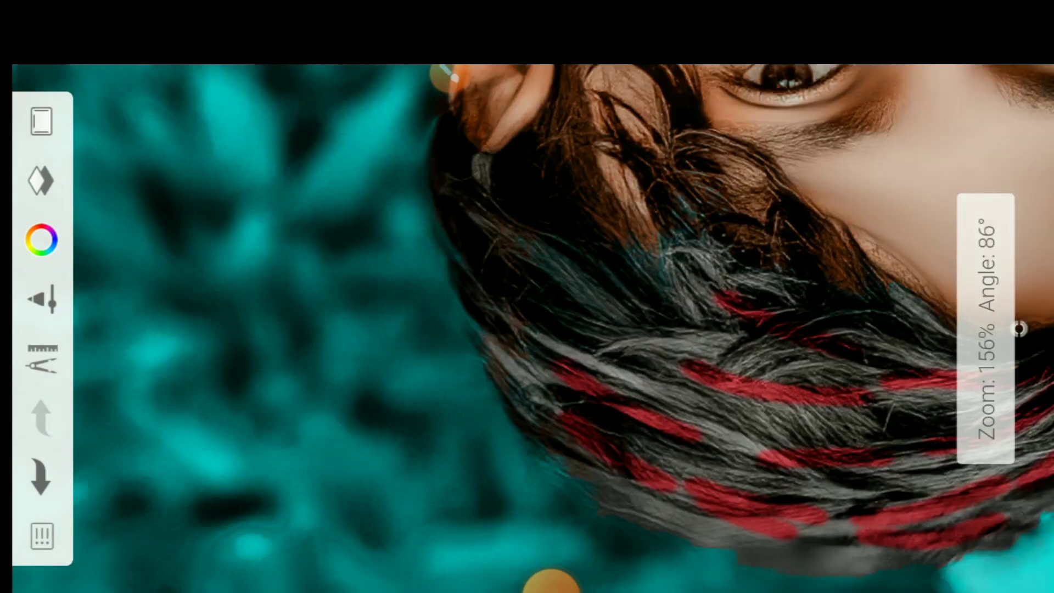
scroll(1018, 328, down, 1)
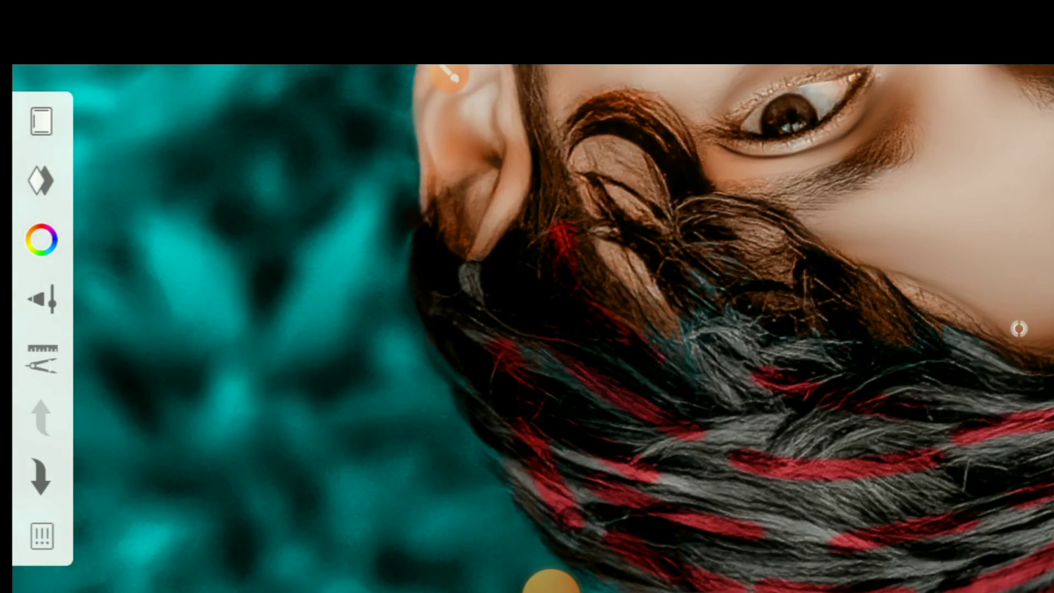
scroll(1018, 328, down, 1)
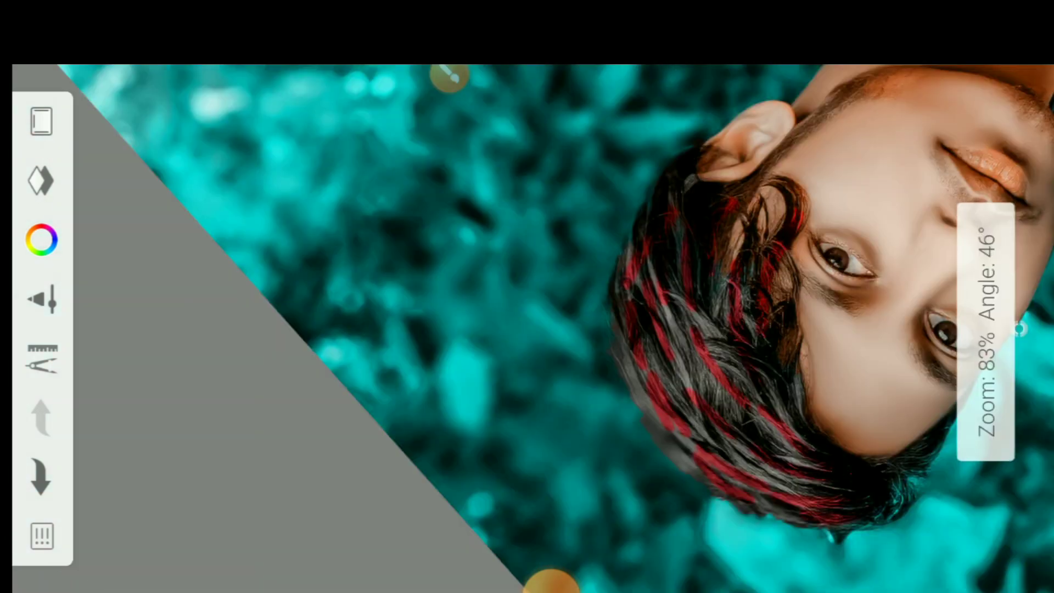
scroll(1018, 328, up, 1)
scroll(1018, 329, down, 2)
scroll(1019, 328, down, 1)
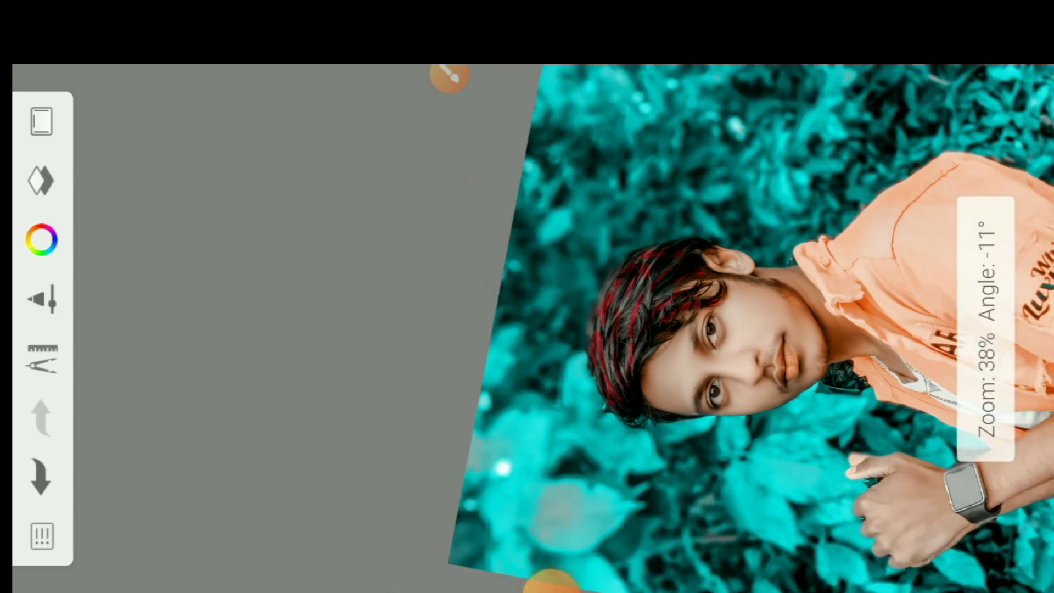
scroll(1019, 328, up, 1)
scroll(1019, 328, up, 1)
Lower Layer 2's opacity to 57.
click(41, 181)
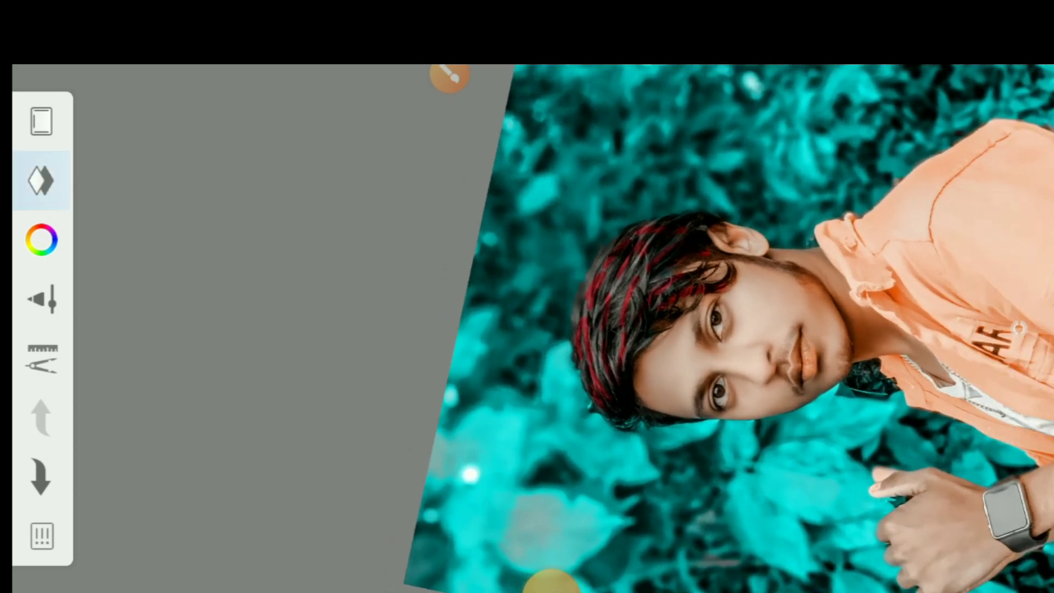
click(691, 109)
drag(436, 155, 437, 301)
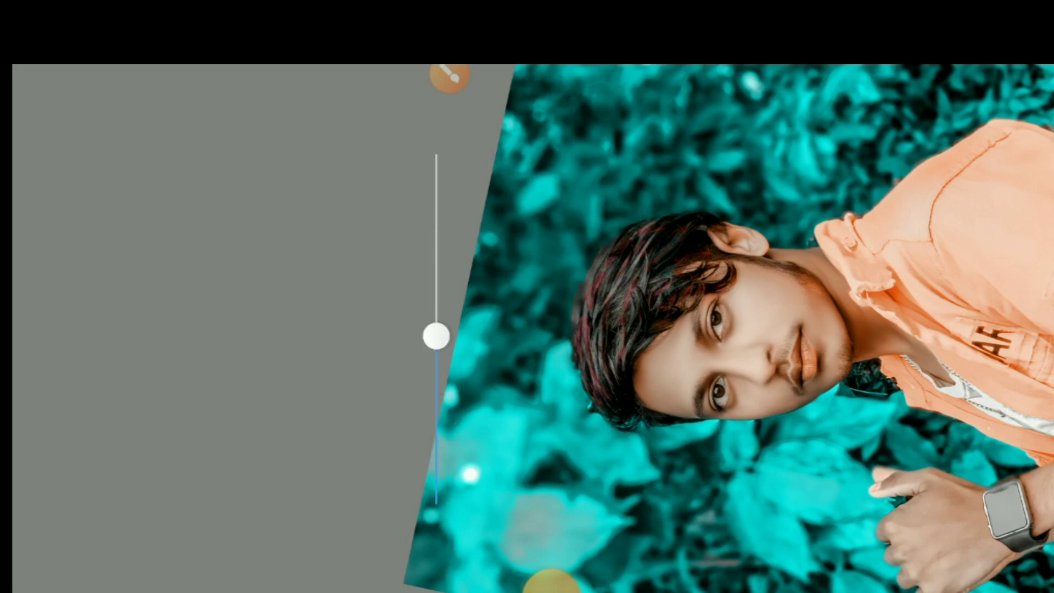
drag(436, 312, 436, 304)
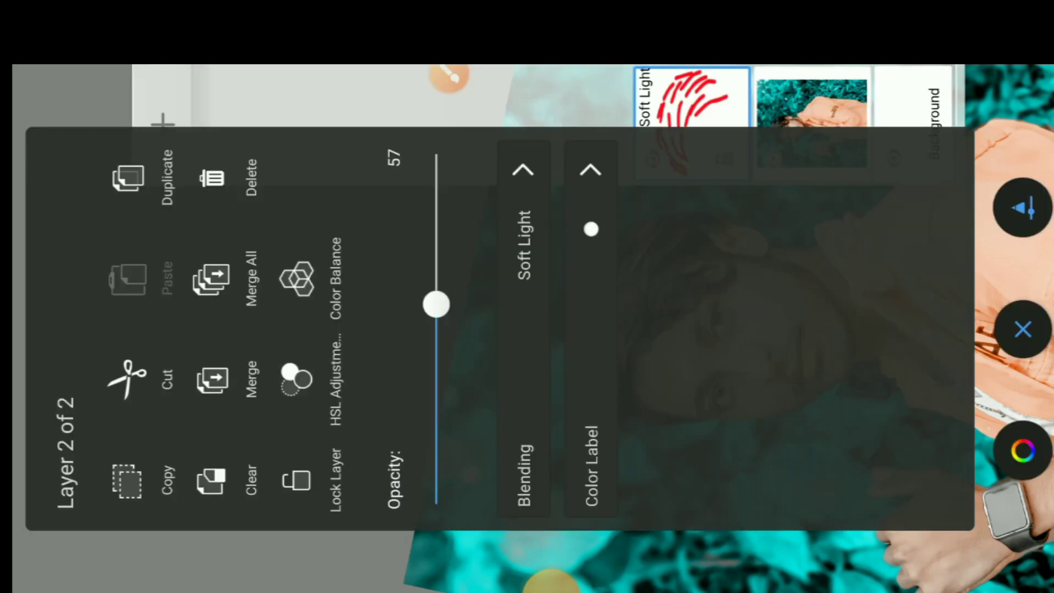
click(1022, 329)
Adjust the canvas view, then leave the canvas for the sketch gallery via the main menu.
scroll(549, 330, up, 5)
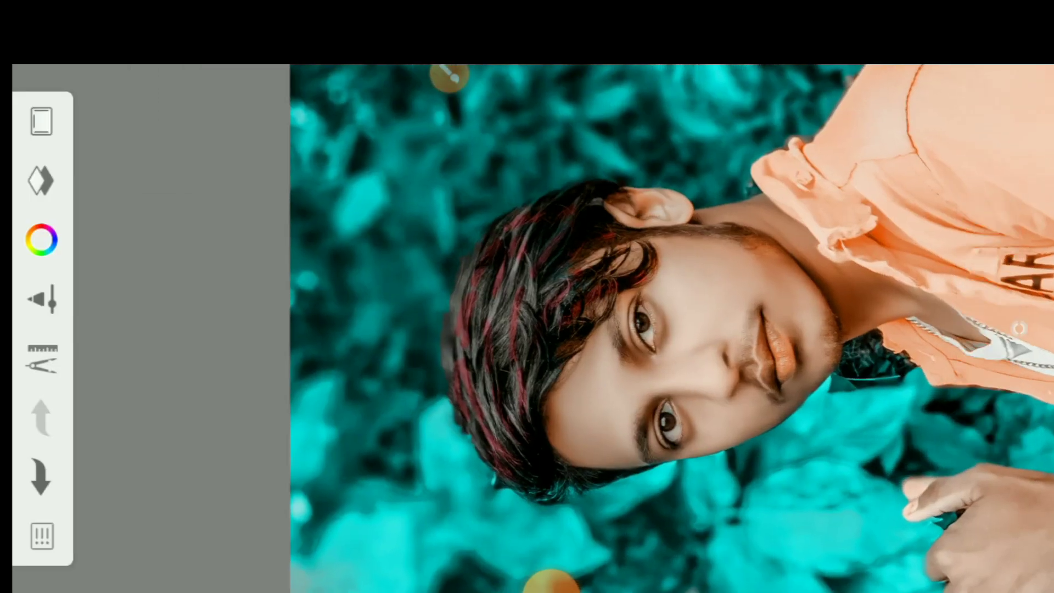
scroll(603, 329, down, 2)
scroll(604, 329, down, 2)
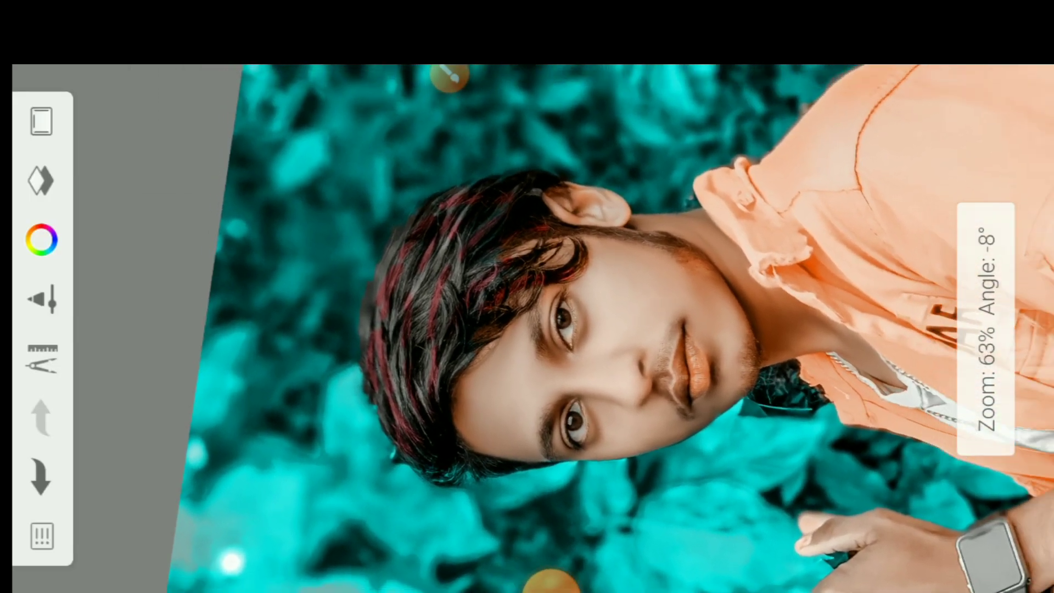
scroll(603, 329, down, 2)
scroll(603, 329, down, 1)
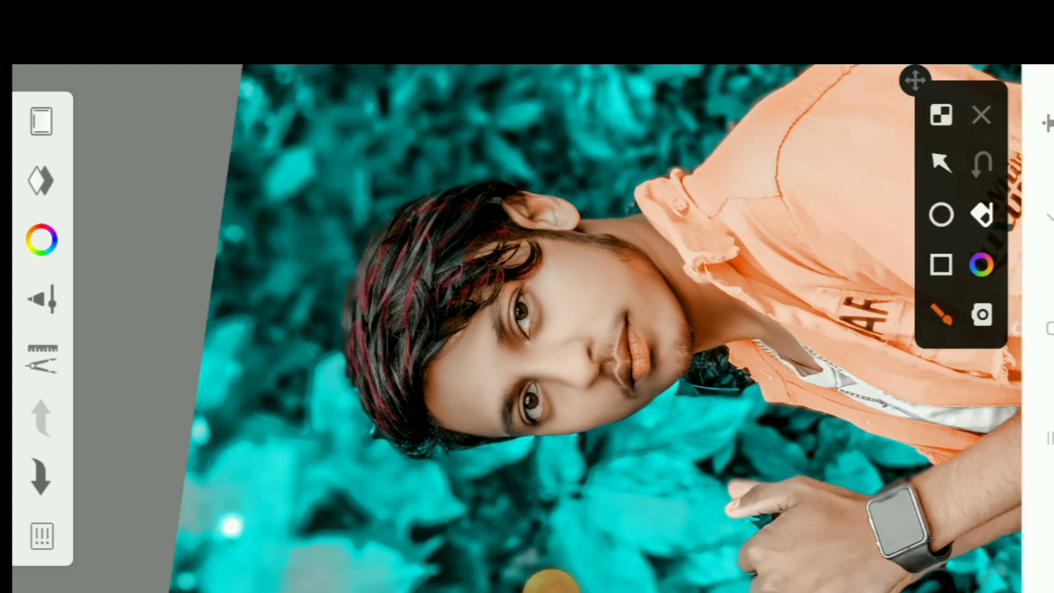
click(981, 115)
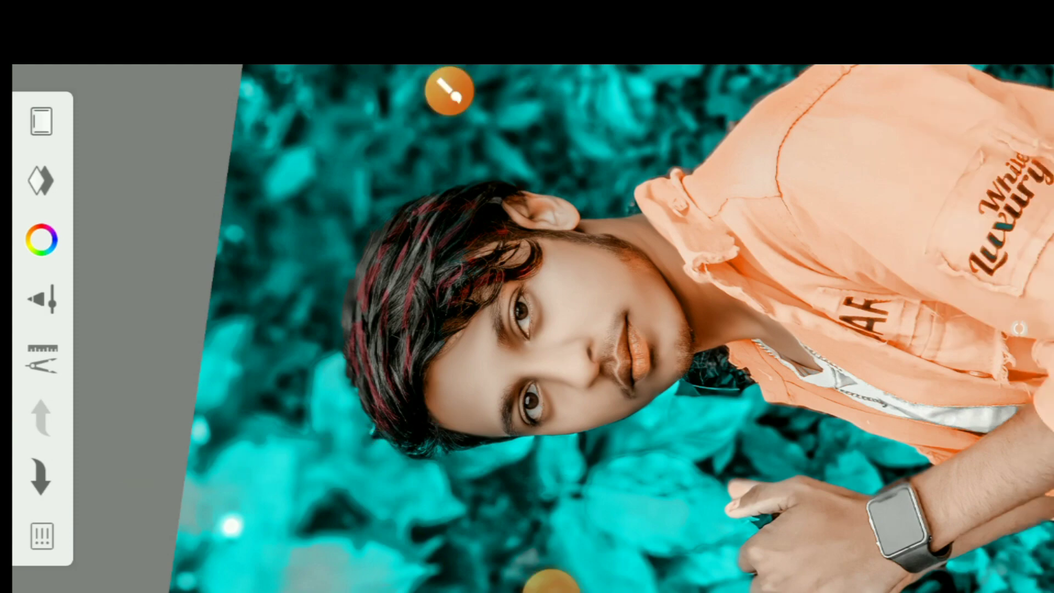
click(42, 535)
click(505, 406)
Save the changes in the Sketch Updated dialog.
click(546, 330)
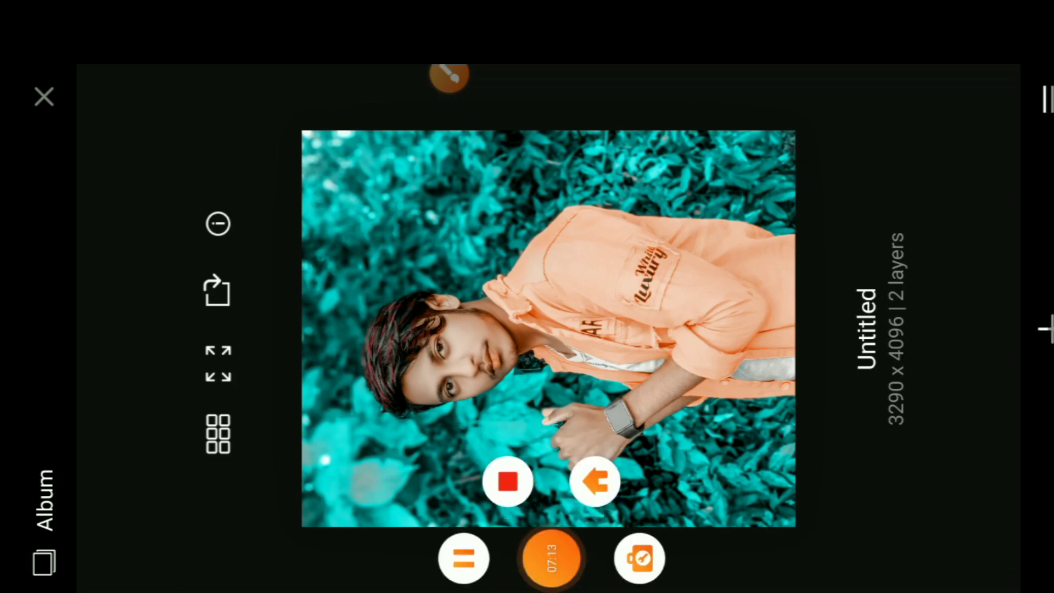
Open the newest teal portrait in Gallery and bring up its sharing options.
key(super)
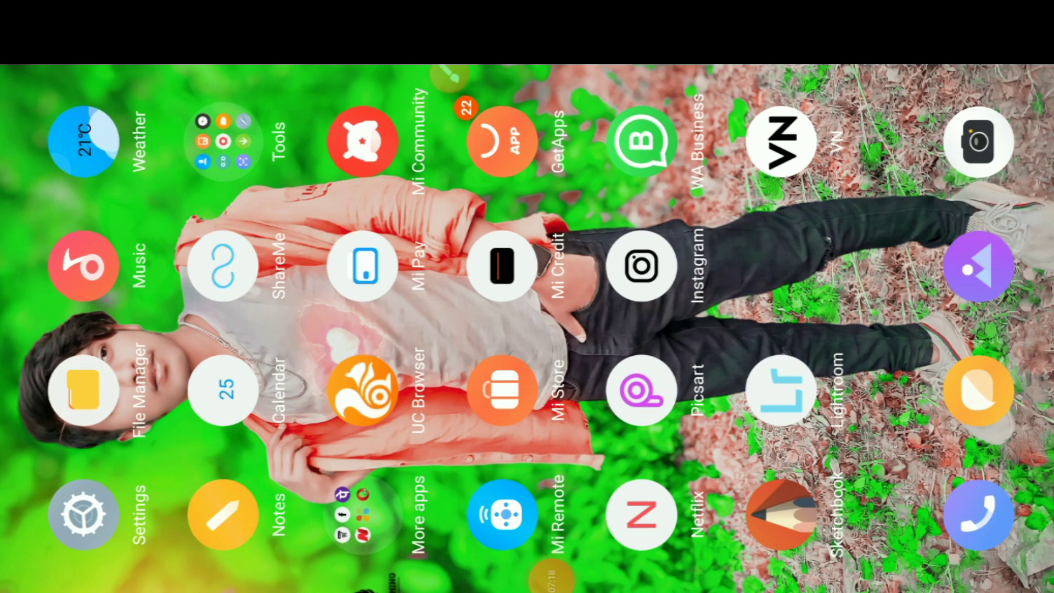
click(780, 390)
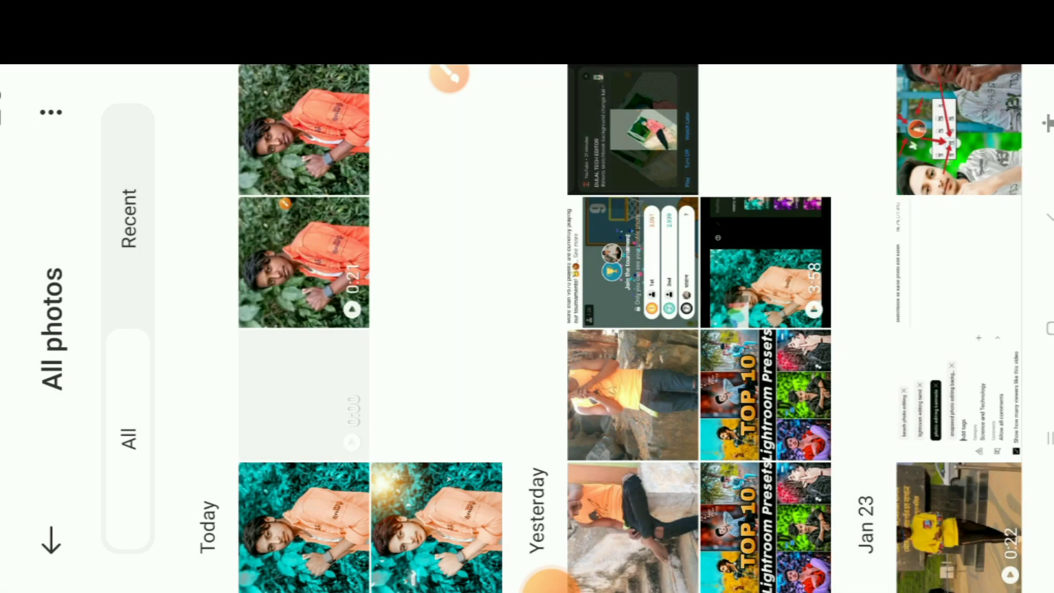
click(303, 527)
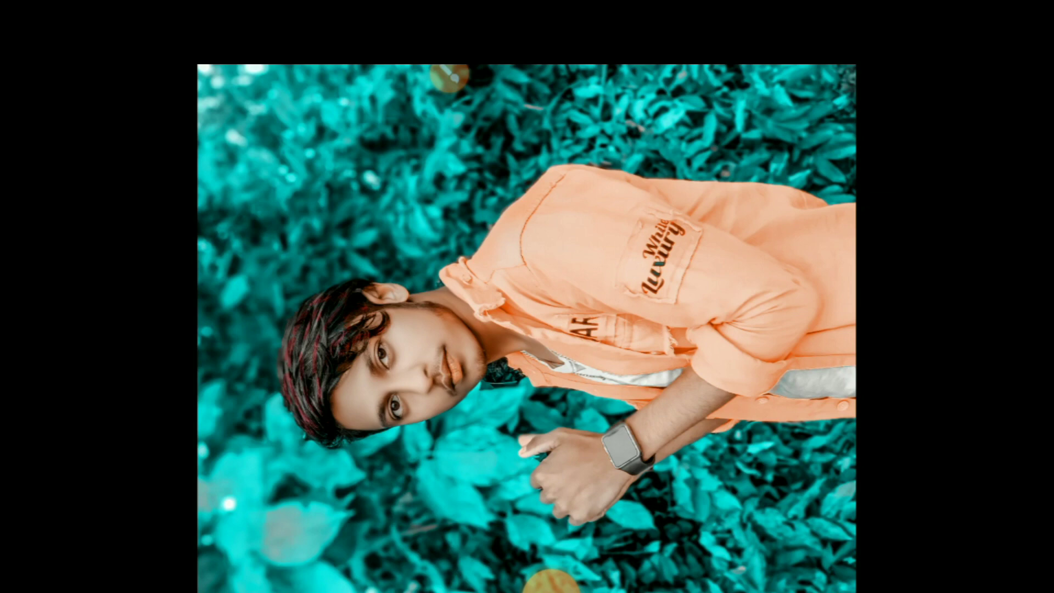
click(1015, 527)
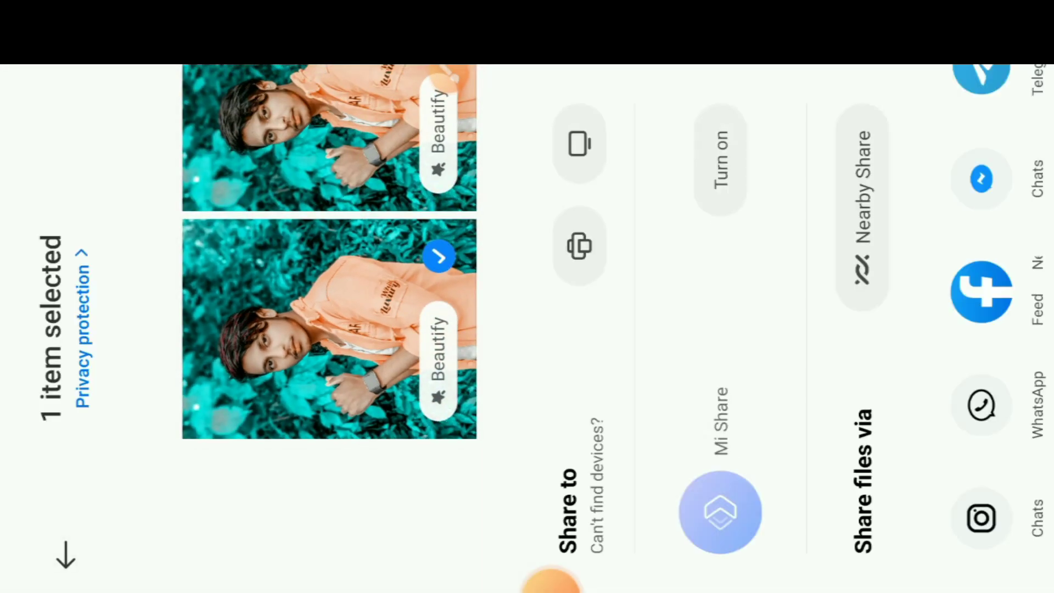
Browse the Share files via apps row, then close the share sheet.
scroll(982, 330, up, 10)
scroll(983, 329, up, 3)
scroll(982, 330, down, 3)
scroll(982, 329, up, 5)
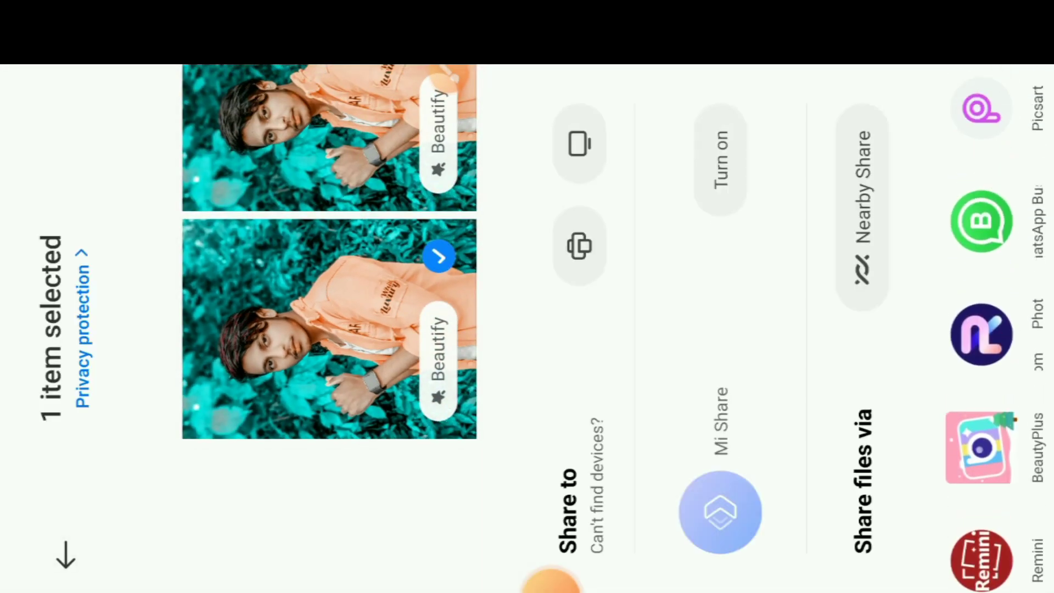
scroll(983, 329, right, 5)
scroll(983, 330, right, 5)
scroll(982, 329, right, 3)
scroll(982, 329, right, 4)
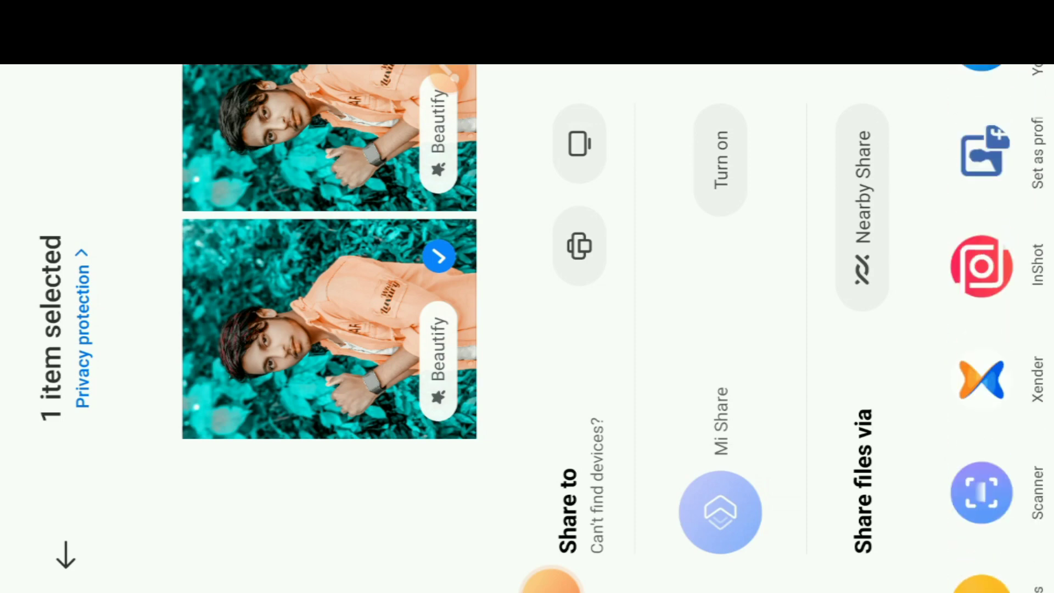
scroll(982, 330, right, 4)
scroll(982, 329, right, 3)
scroll(983, 329, right, 3)
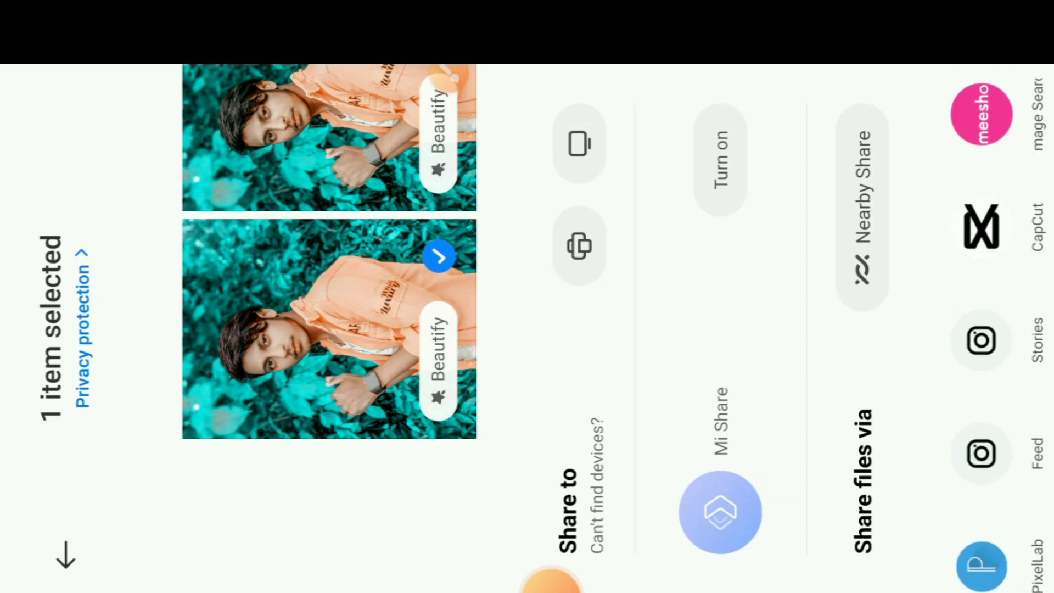
scroll(982, 330, right, 5)
scroll(982, 330, right, 3)
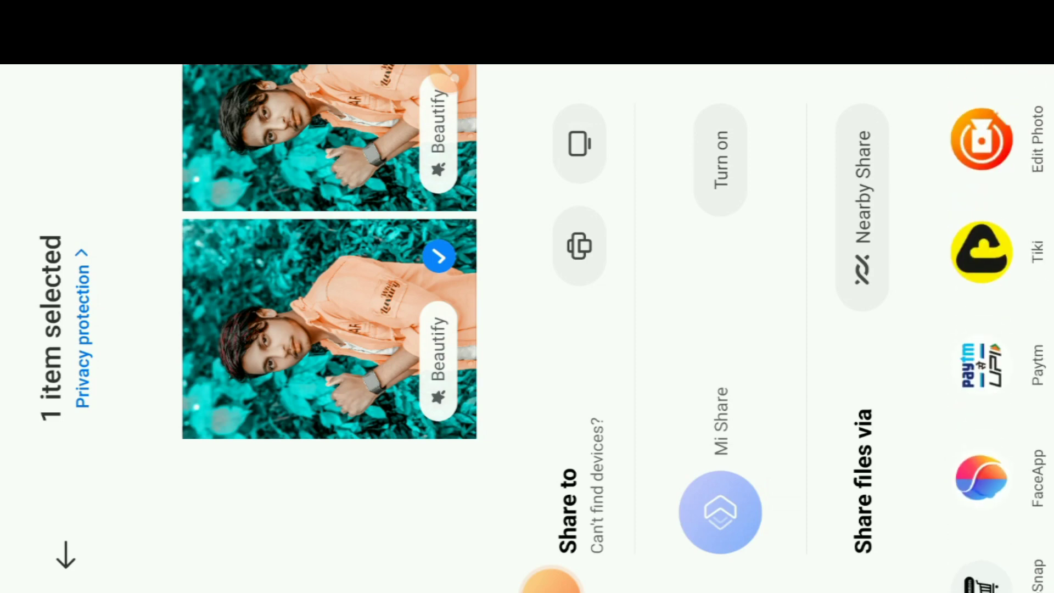
scroll(983, 329, right, 3)
scroll(982, 329, right, 4)
scroll(983, 329, right, 4)
scroll(982, 329, right, 2)
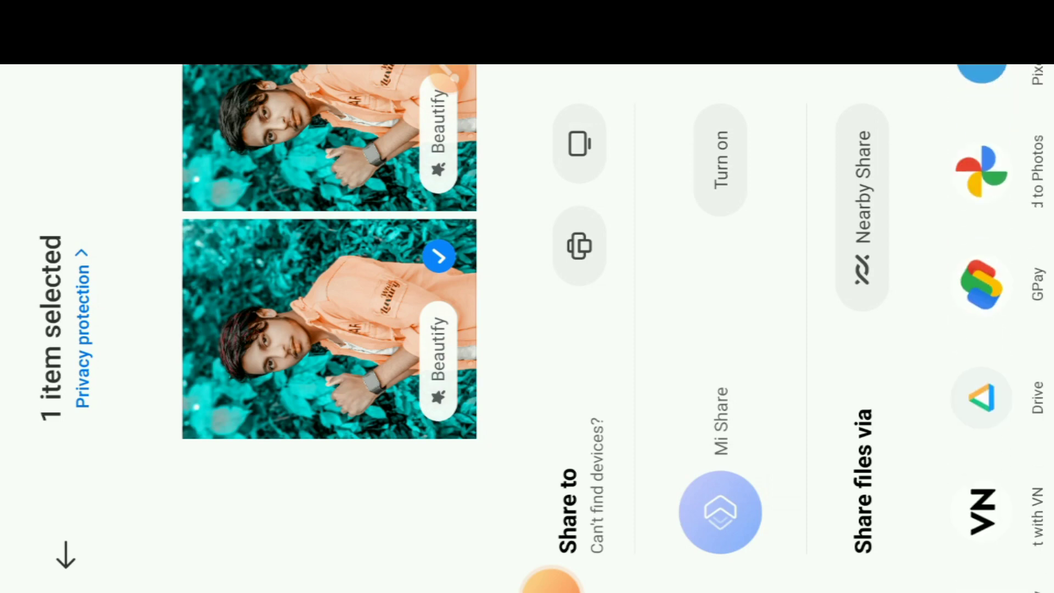
scroll(983, 329, right, 3)
scroll(983, 330, right, 3)
scroll(982, 329, right, 3)
scroll(982, 330, right, 2)
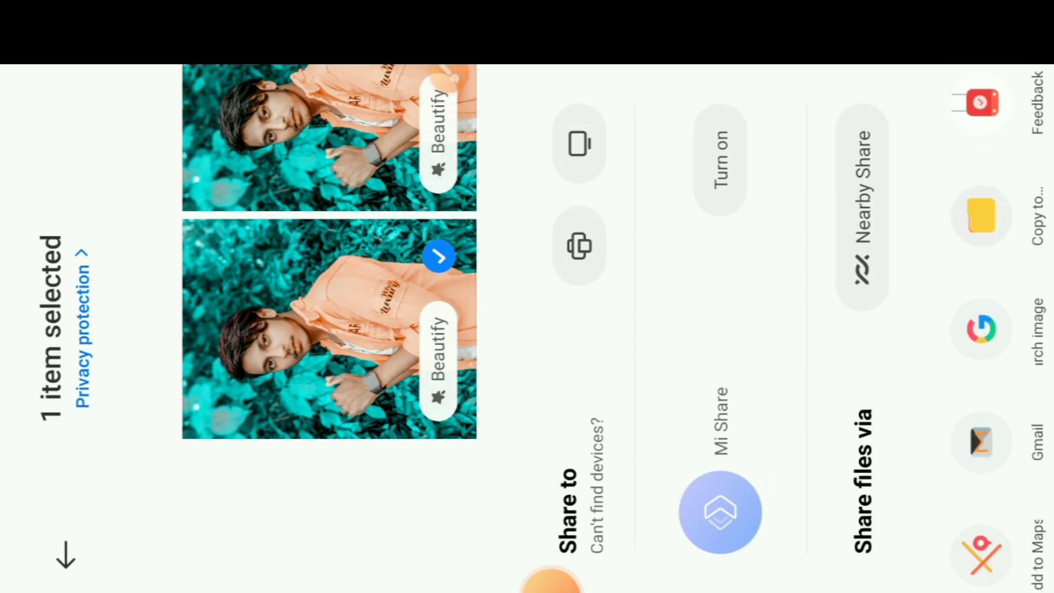
scroll(982, 329, right, 3)
scroll(982, 330, right, 1)
scroll(983, 330, right, 1)
scroll(983, 329, right, 2)
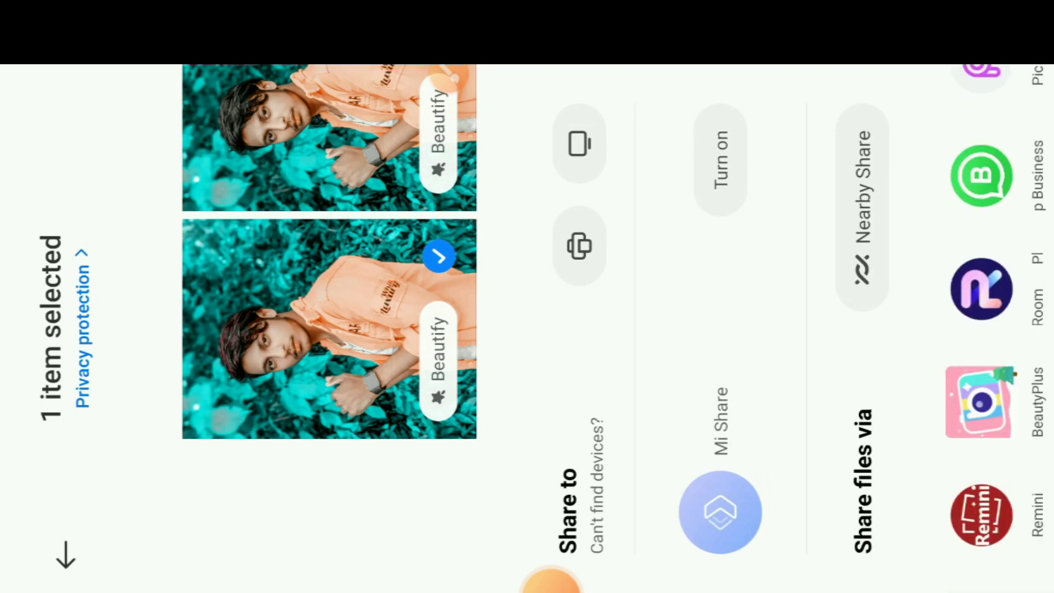
scroll(982, 330, right, 3)
scroll(982, 329, right, 2)
scroll(982, 329, right, 2)
scroll(982, 330, right, 2)
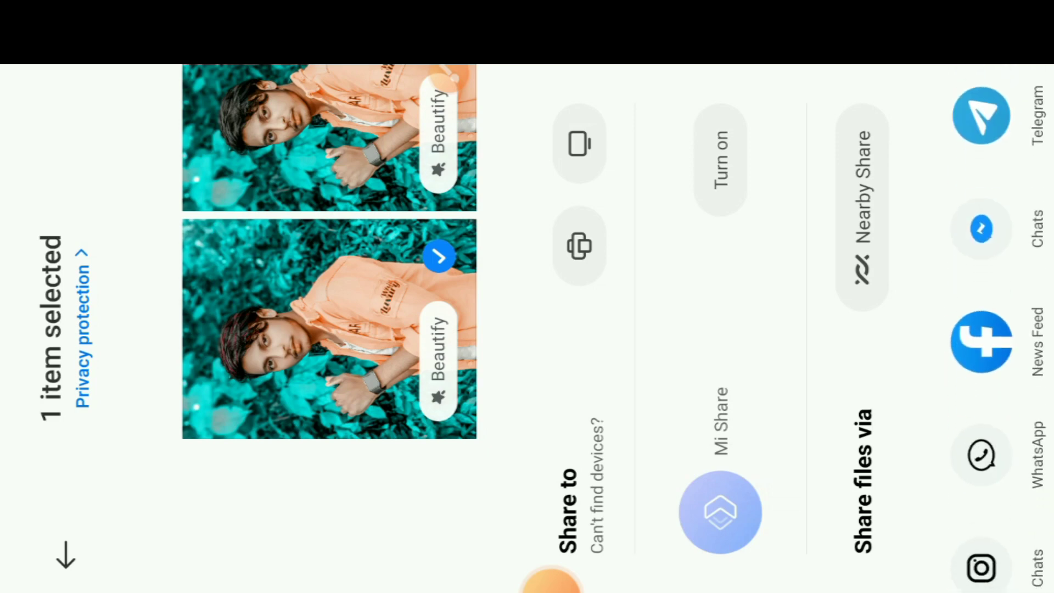
scroll(982, 329, right, 3)
scroll(982, 330, right, 3)
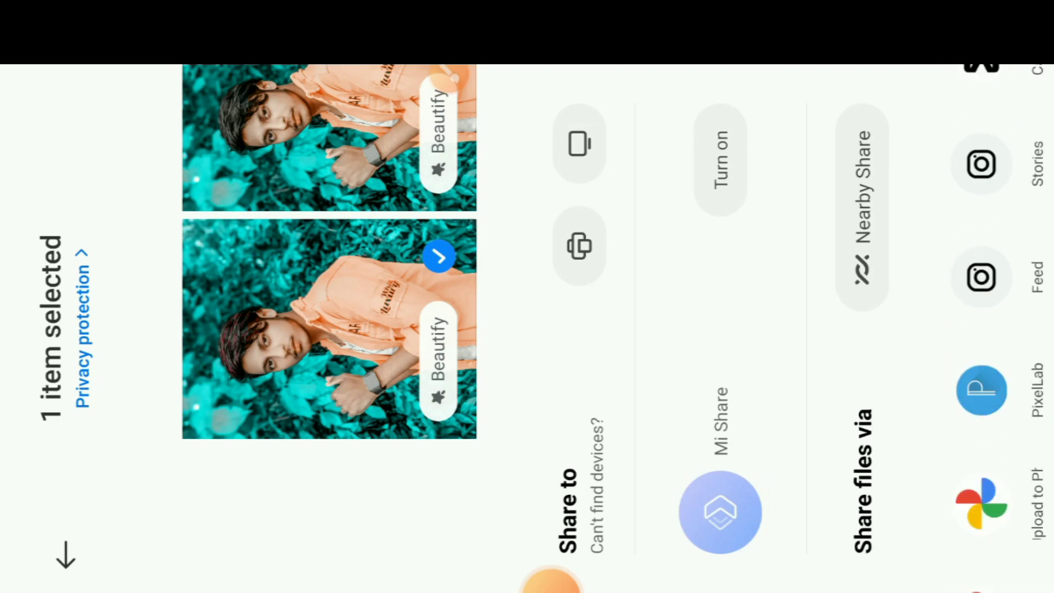
scroll(983, 329, right, 3)
scroll(982, 329, right, 3)
scroll(983, 330, right, 2)
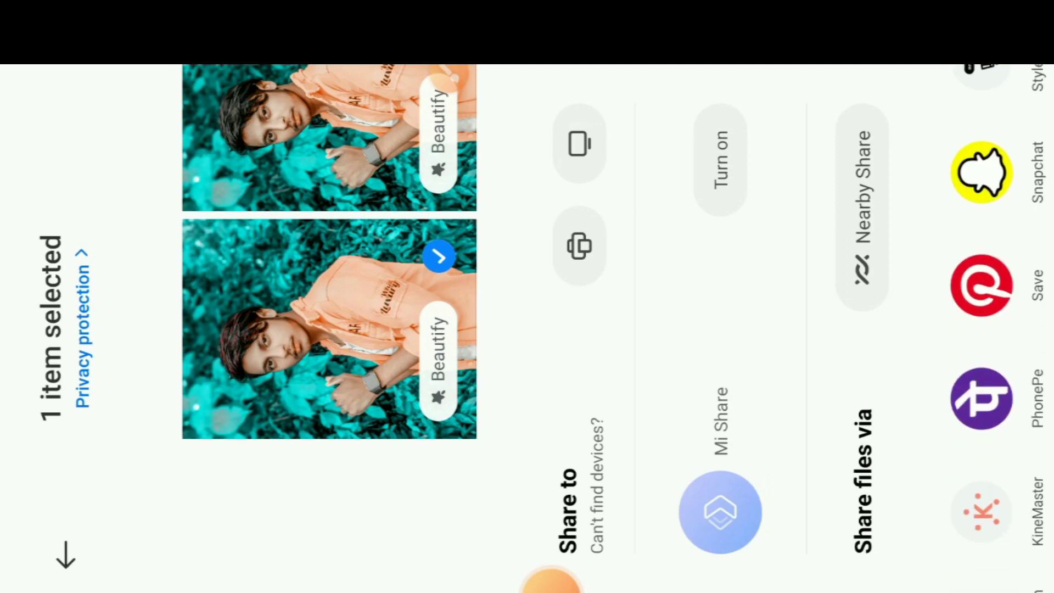
click(1046, 328)
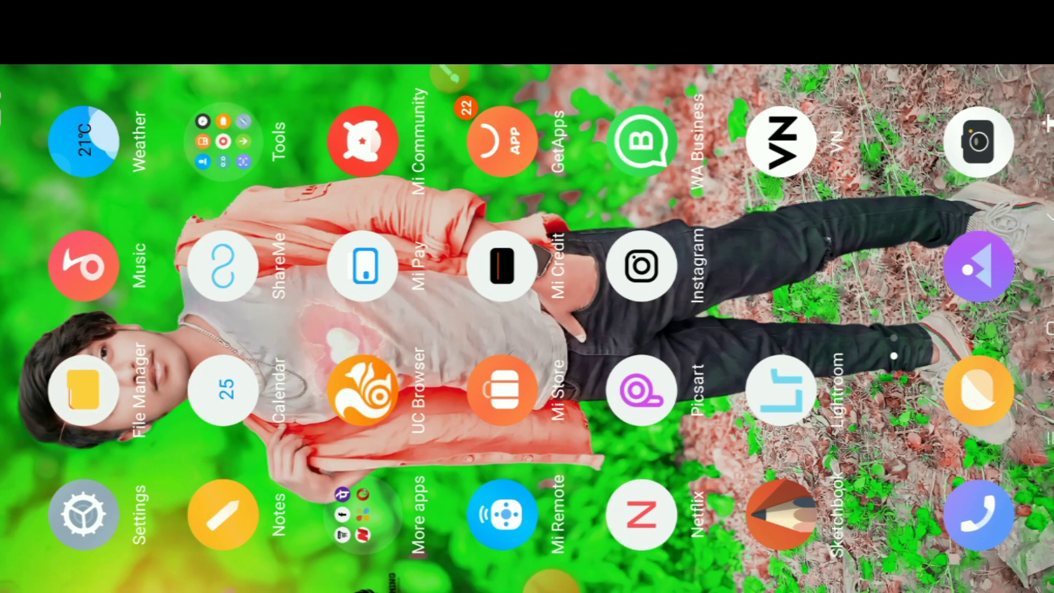
Launch Toolwiz Photos and open Pro Editing's Select Photo gallery.
drag(527, 165, 527, 439)
mouse_move(527, 165)
mouse_down()
mouse_move(527, 440)
mouse_move(527, 165)
mouse_up()
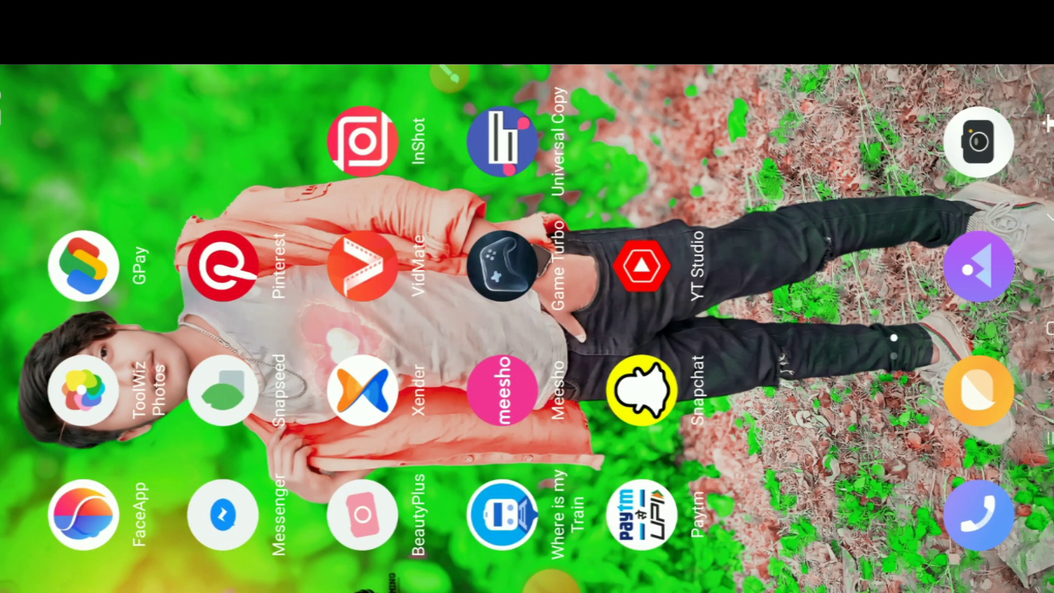
click(450, 77)
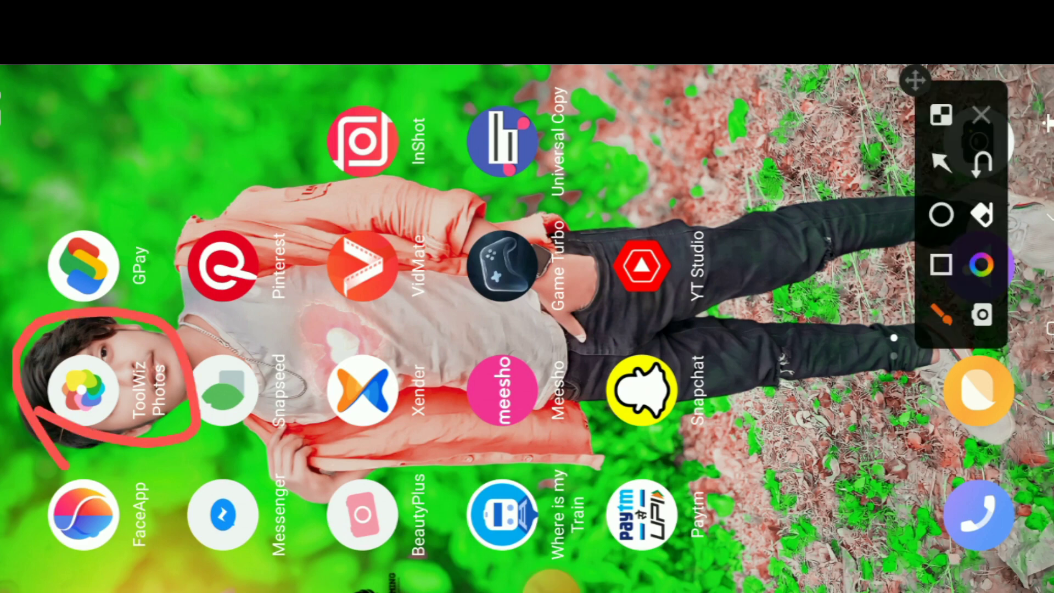
click(981, 115)
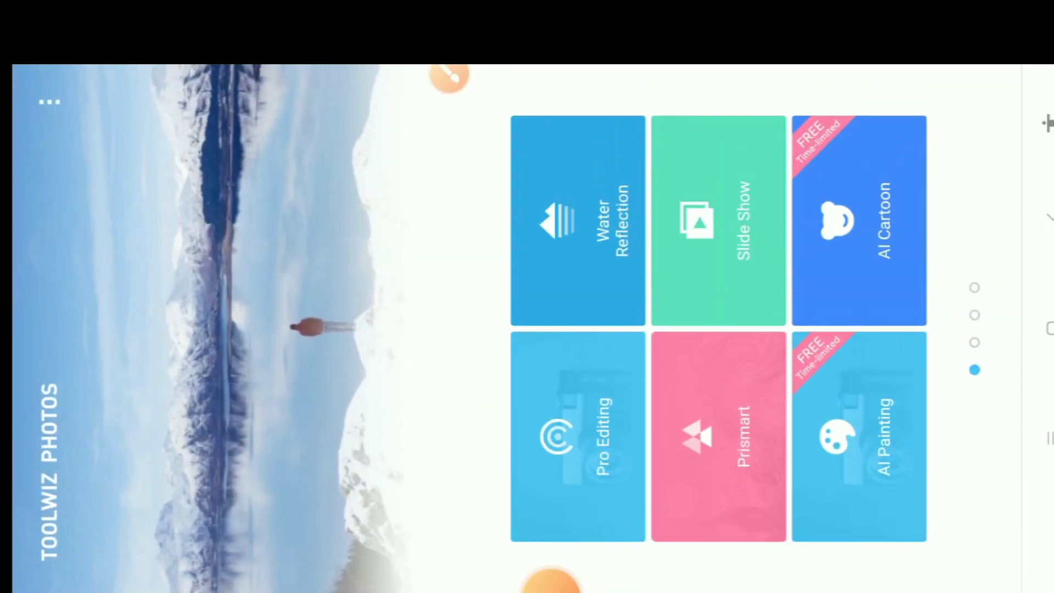
click(448, 75)
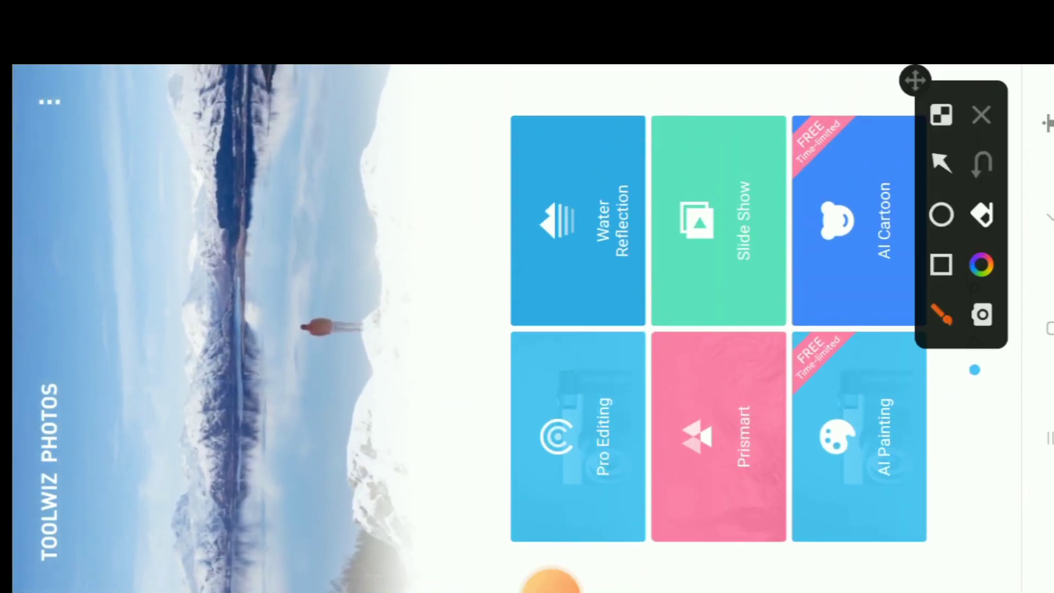
mouse_move(448, 465)
mouse_down()
mouse_move(546, 341)
mouse_move(565, 527)
mouse_up()
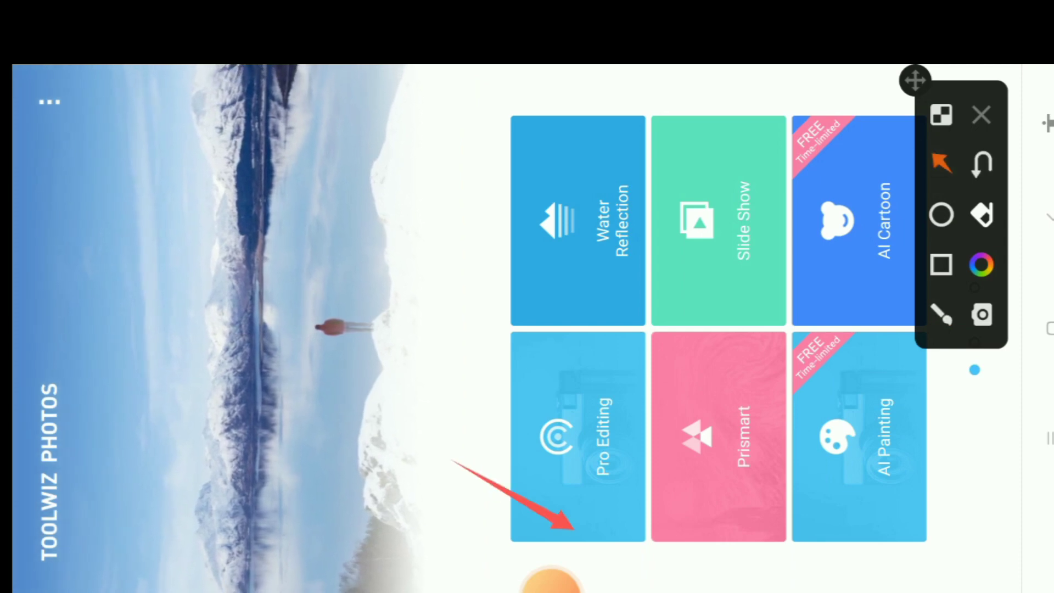
click(981, 114)
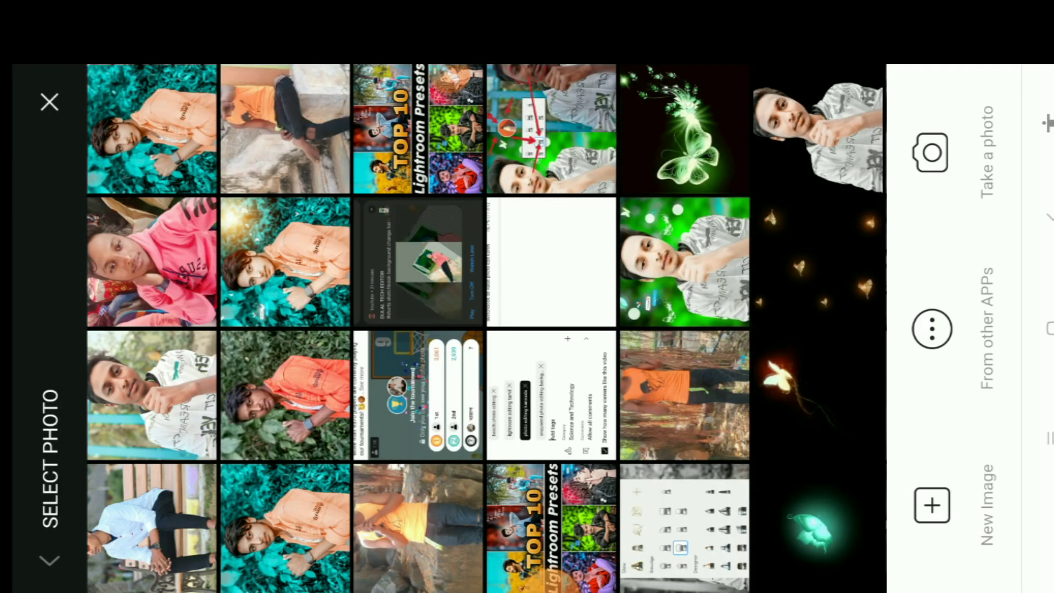
Load the orange-shirt portrait into Pro Editing.
click(152, 129)
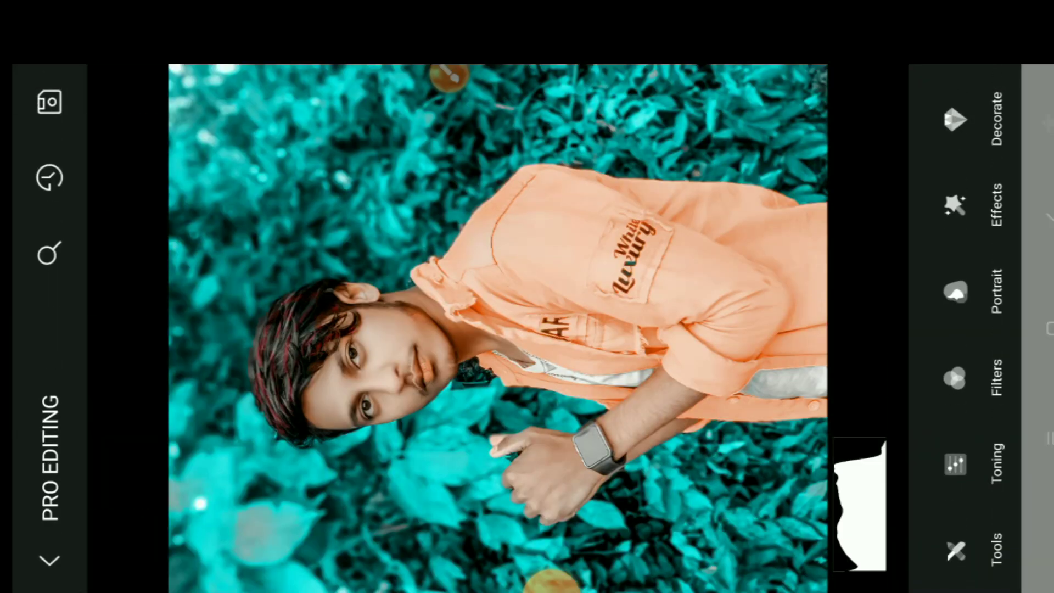
click(448, 77)
drag(901, 75, 518, 69)
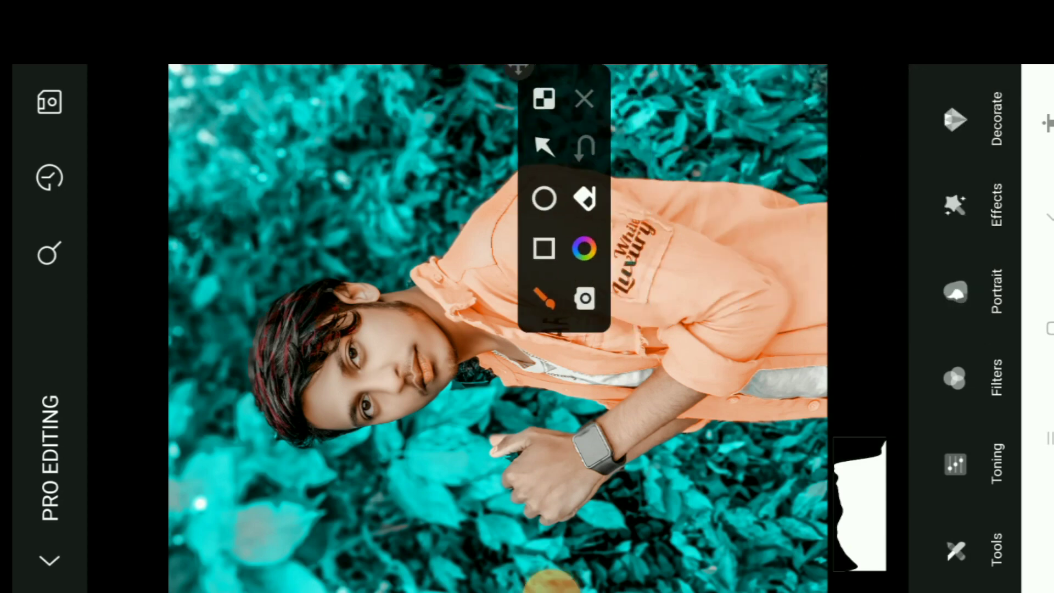
click(543, 146)
mouse_move(610, 406)
mouse_down()
mouse_move(851, 242)
mouse_move(935, 201)
mouse_up()
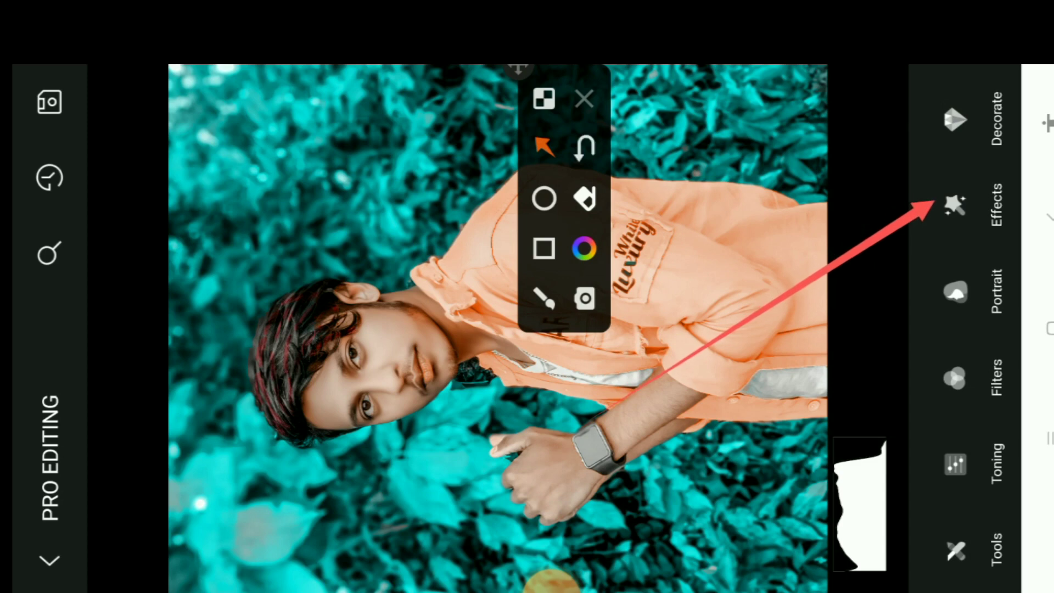
click(583, 99)
Choose Soft Smudge from the Effects list.
click(955, 204)
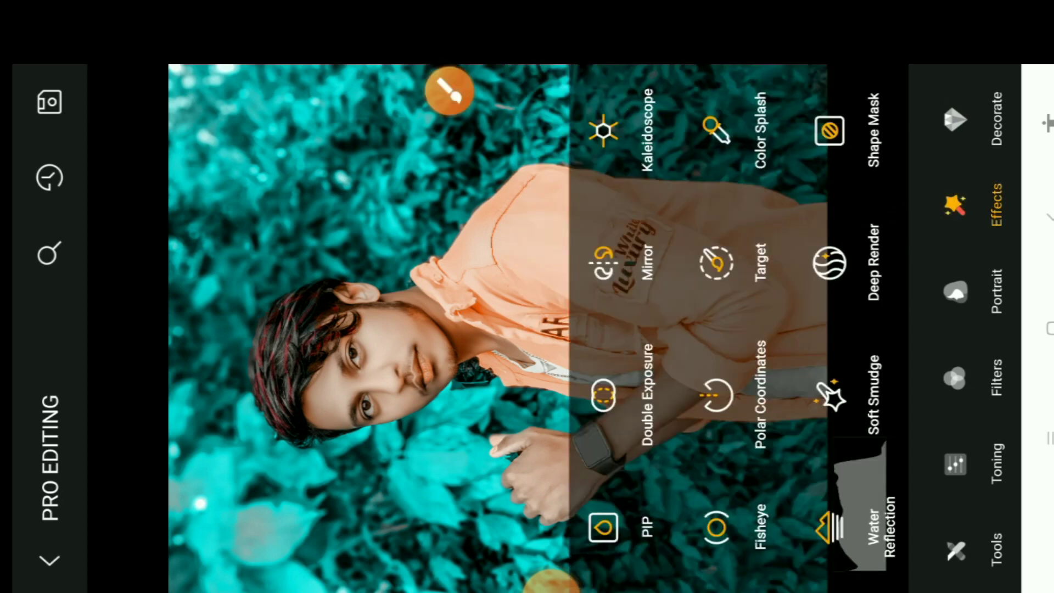
click(449, 92)
mouse_move(786, 396)
mouse_down()
mouse_move(878, 446)
mouse_move(768, 395)
mouse_move(784, 411)
mouse_move(889, 330)
mouse_move(746, 346)
mouse_up()
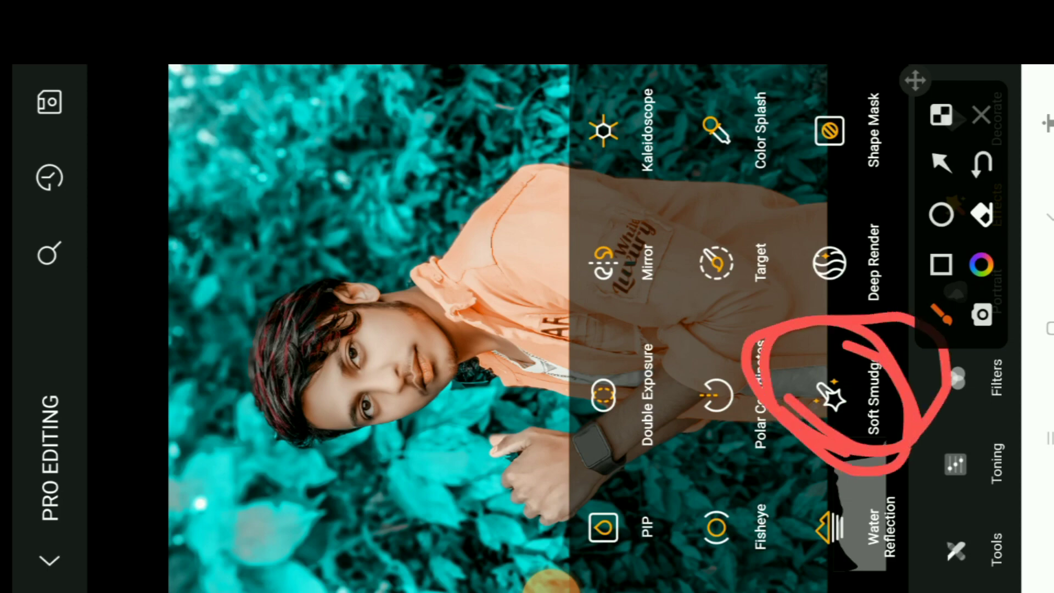
click(981, 115)
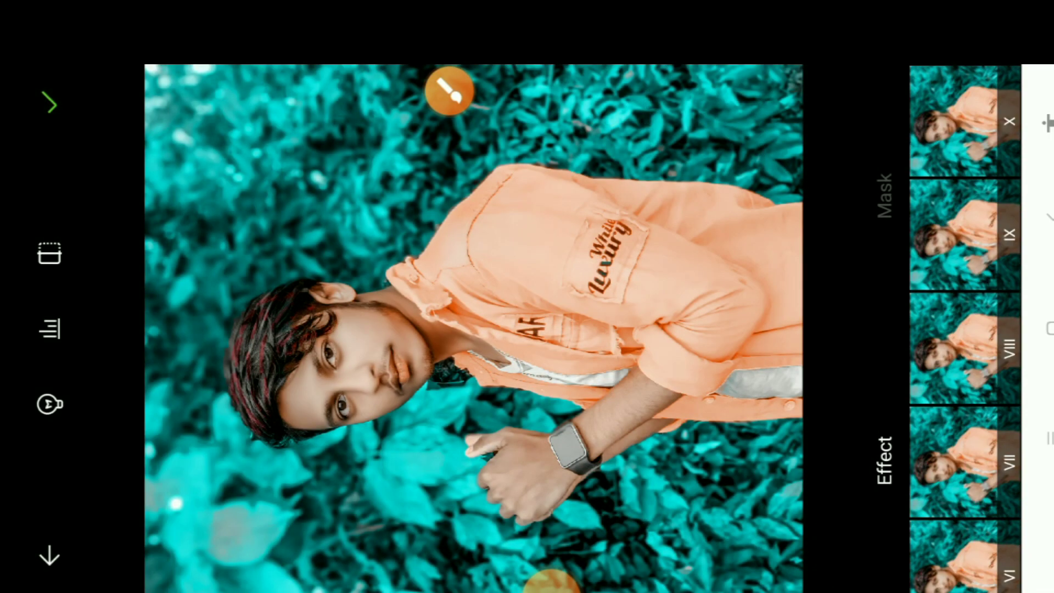
Compare Soft Smudge presets X, IX and VIII, settling on preset X.
scroll(965, 328, up, 10)
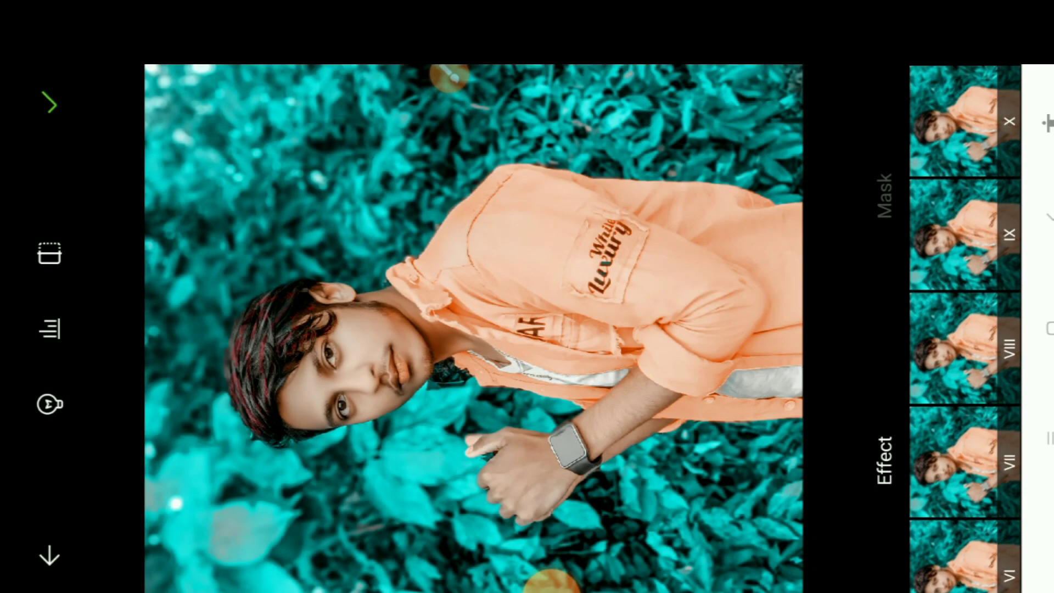
scroll(965, 328, down, 10)
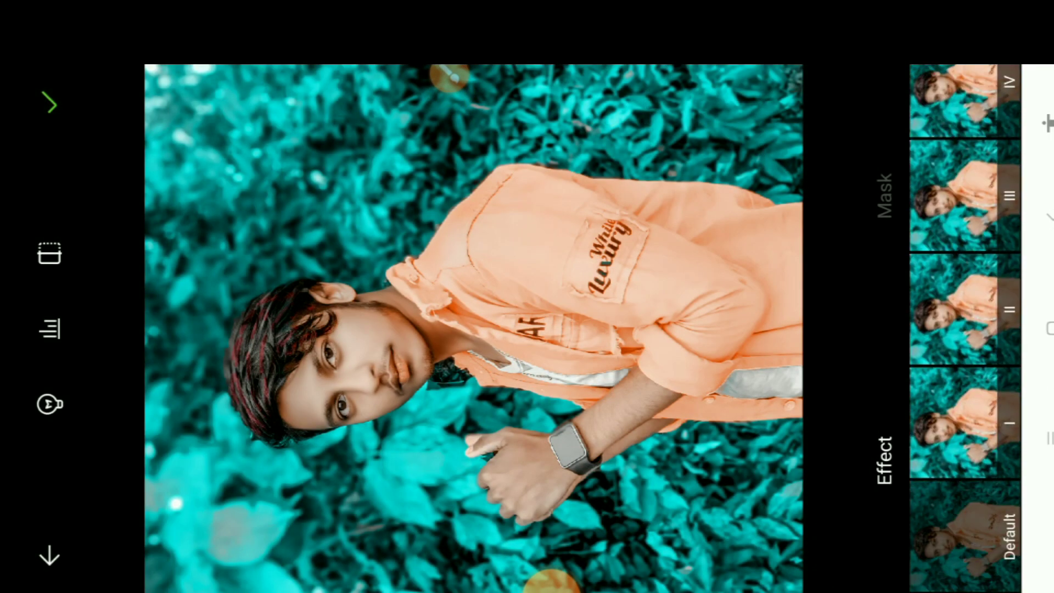
scroll(965, 328, up, 10)
click(954, 120)
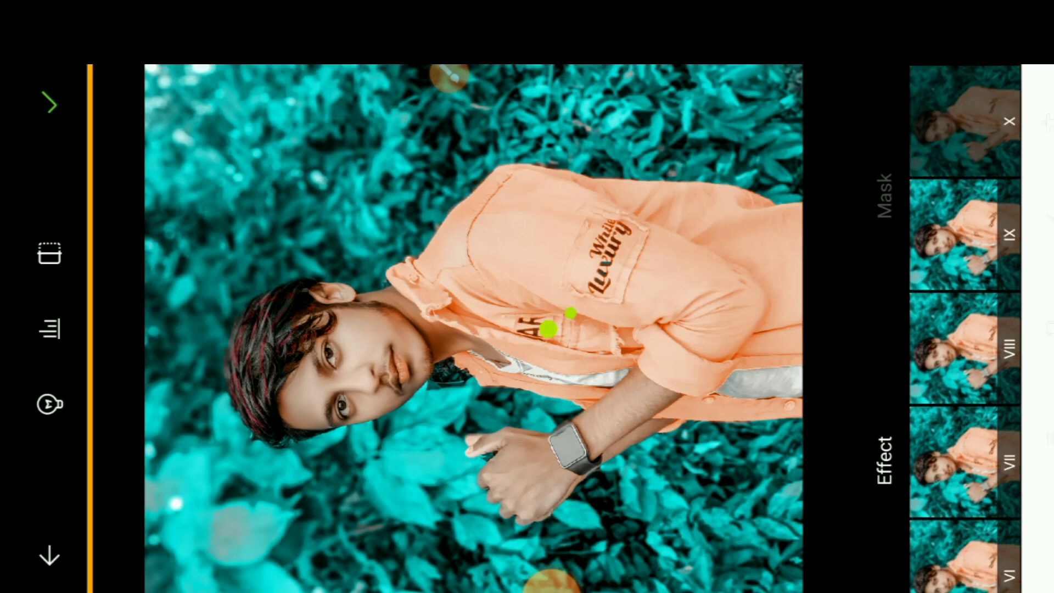
click(954, 234)
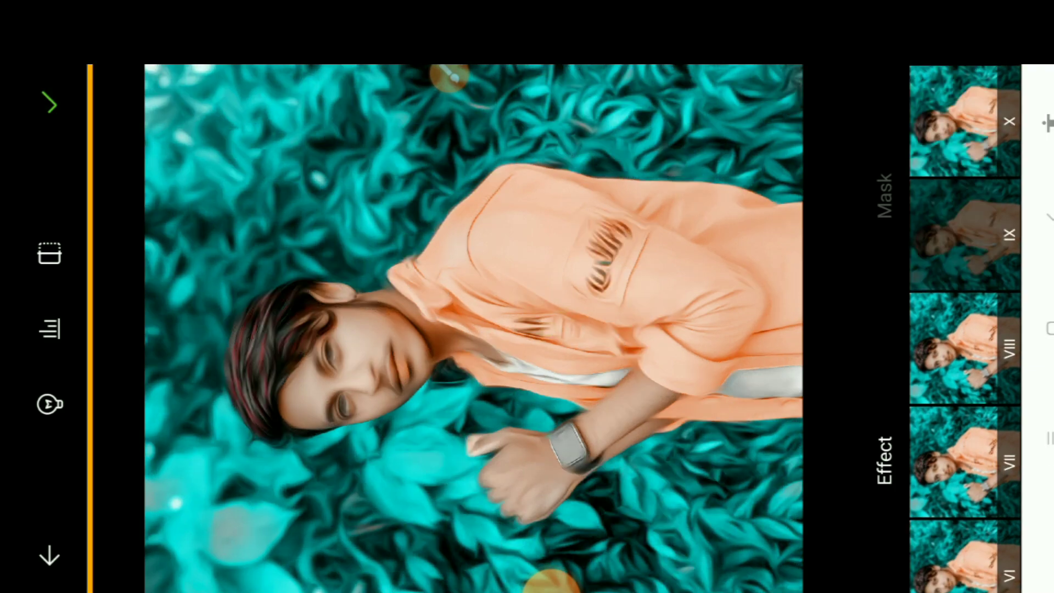
click(954, 348)
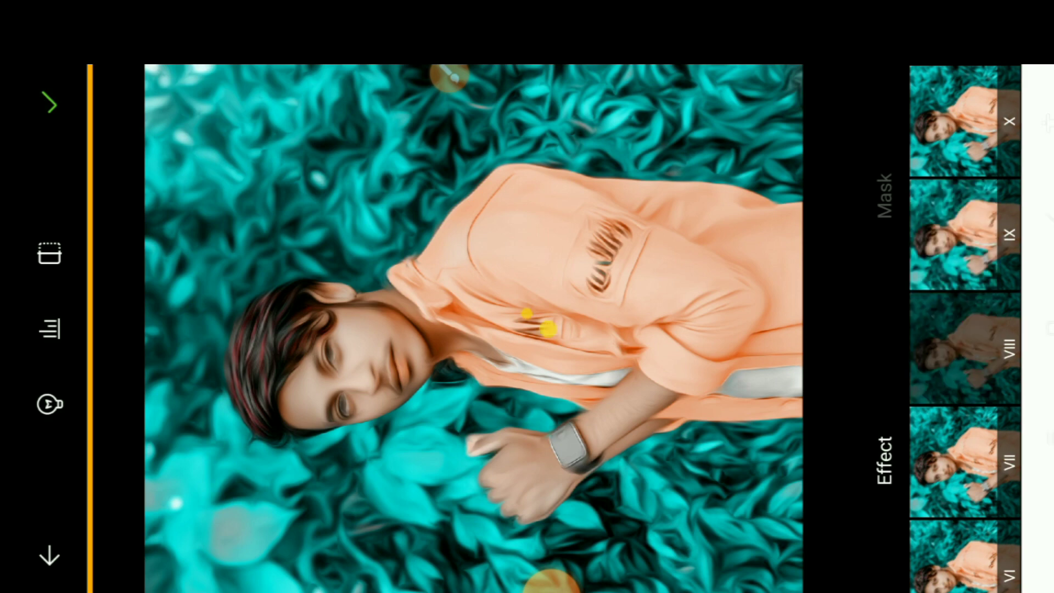
click(954, 121)
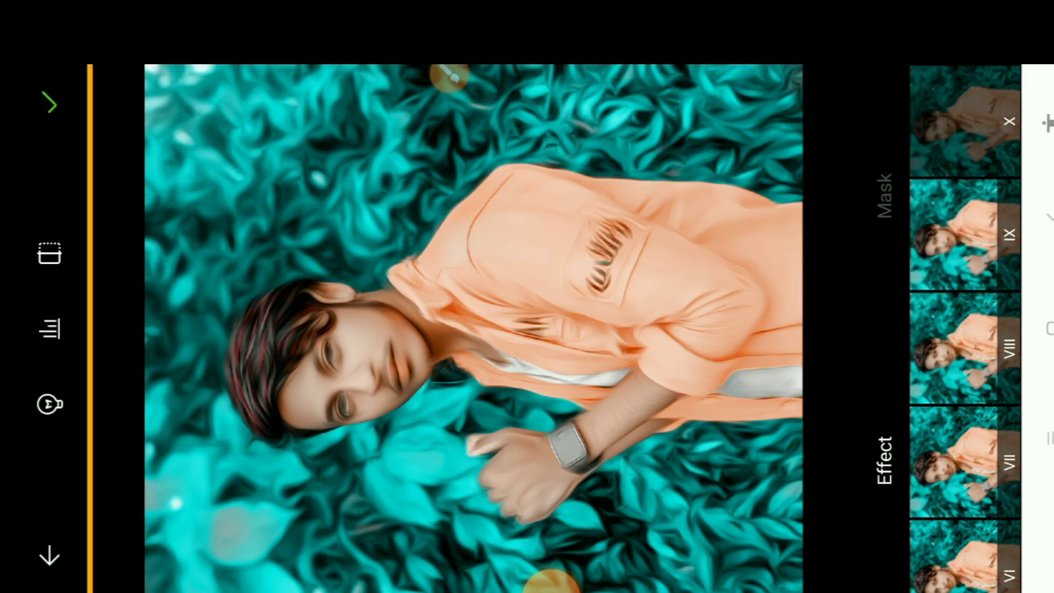
Switch the Soft Smudge effect into masking with the eraser ready.
click(1045, 123)
drag(915, 80, 426, 70)
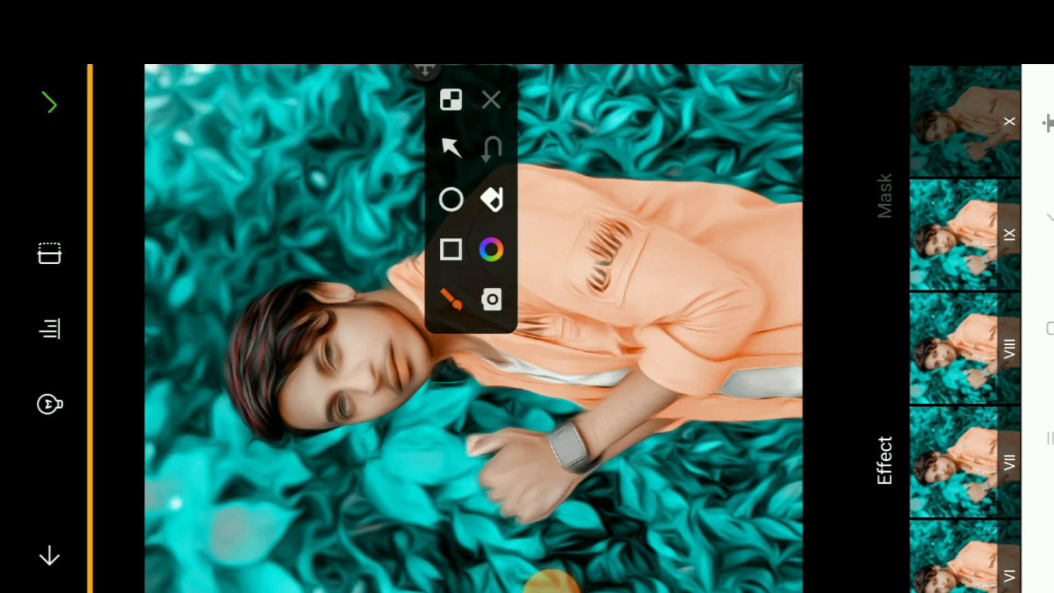
mouse_move(826, 201)
mouse_down()
mouse_move(878, 242)
mouse_move(817, 230)
mouse_up()
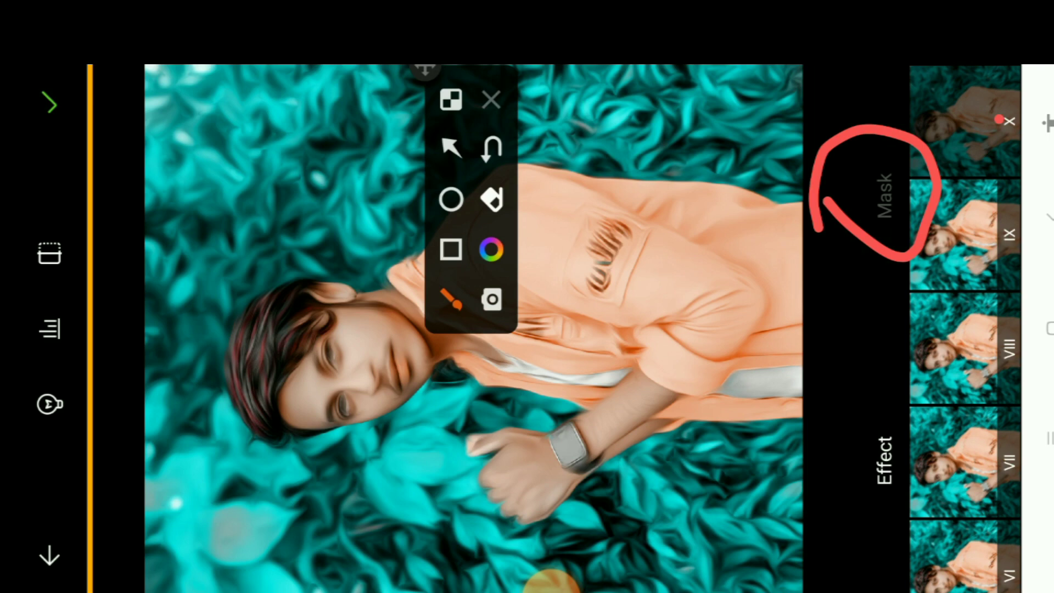
click(490, 100)
click(884, 196)
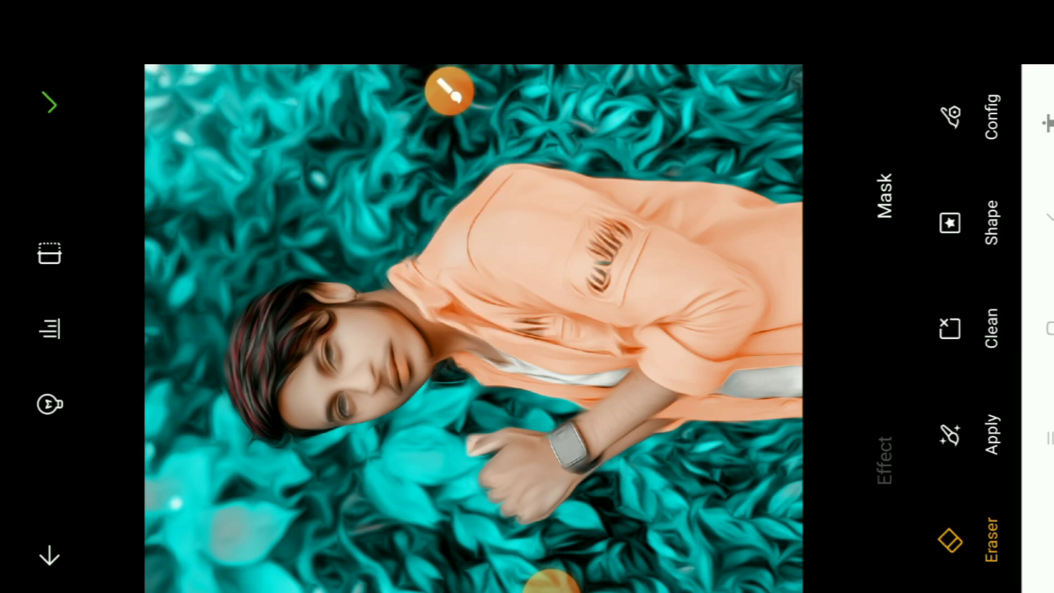
Set the Soft Smudge mask brush to Apply so it paints the effect back in.
click(449, 91)
drag(915, 80, 617, 82)
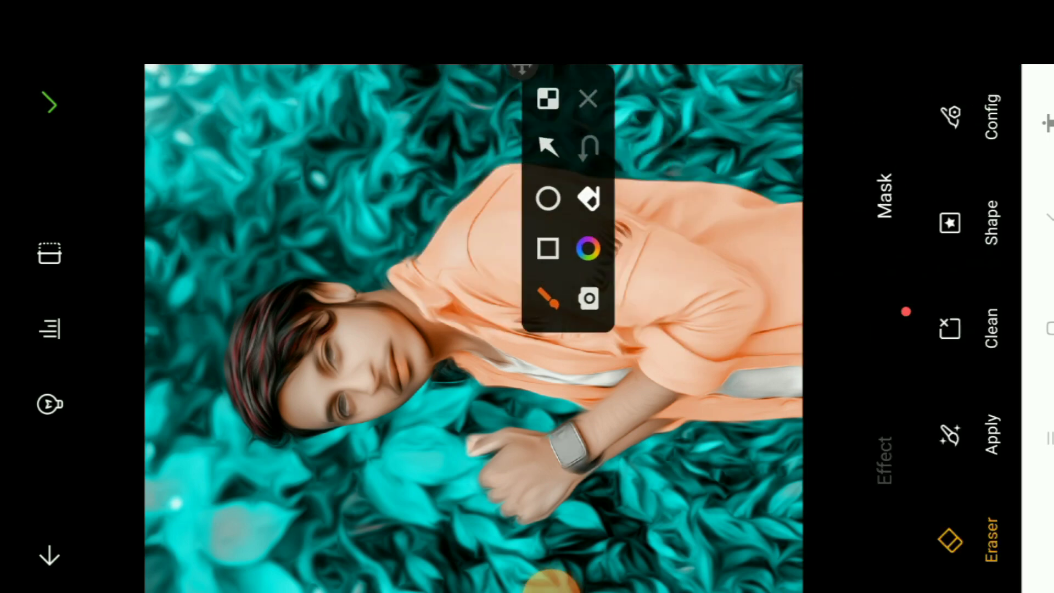
drag(905, 309, 911, 285)
click(950, 434)
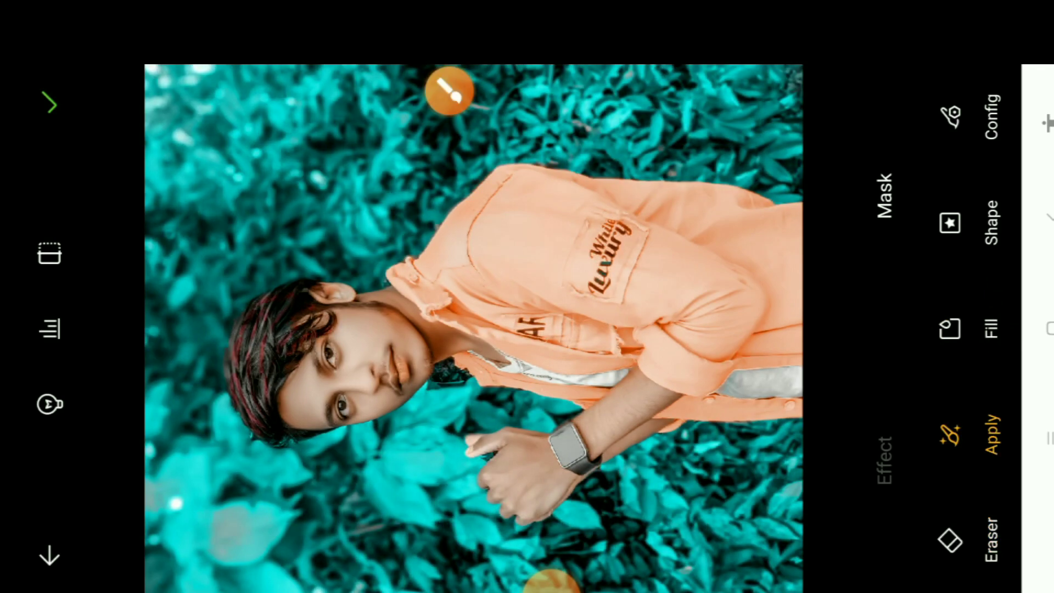
Zoom in and brush the Soft Smudge effect over the main hair areas.
scroll(329, 357, up, 2)
scroll(330, 357, up, 3)
scroll(329, 357, up, 3)
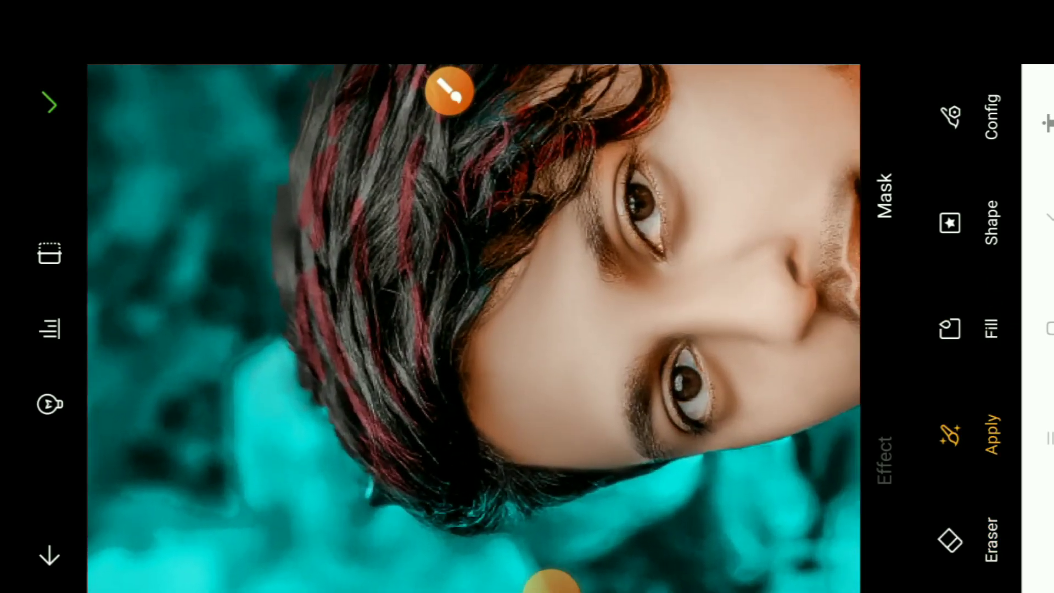
scroll(329, 356, up, 1)
drag(392, 360, 390, 207)
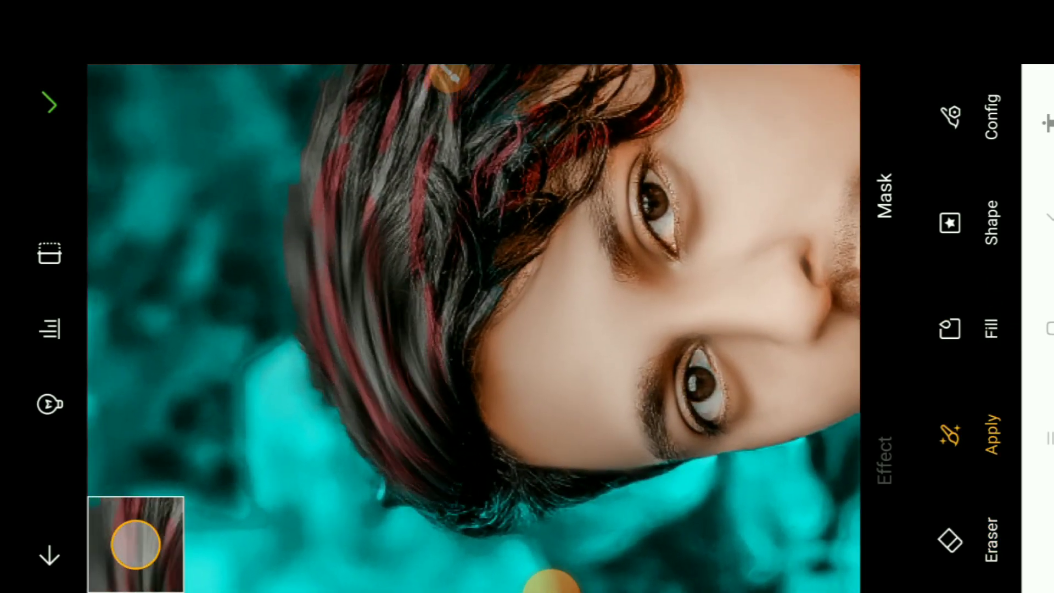
scroll(472, 330, up, 3)
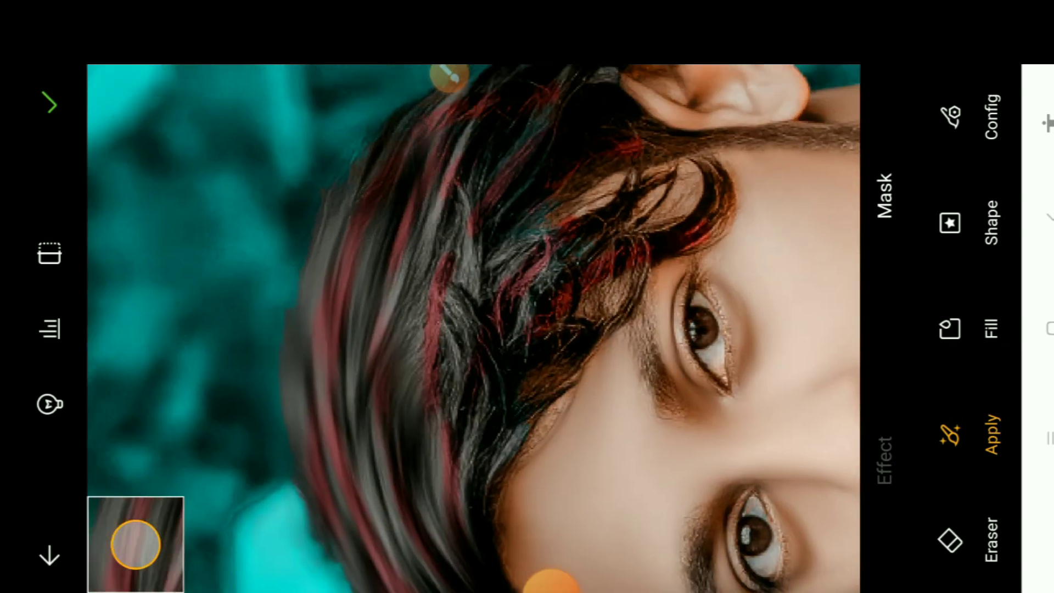
drag(419, 143, 466, 313)
mouse_move(516, 241)
mouse_down()
mouse_move(546, 297)
mouse_move(582, 285)
mouse_up()
Extend the effect over more hair strands and the hairline, keeping the face sharp.
scroll(472, 329, down, 3)
drag(522, 357, 527, 417)
drag(604, 252, 494, 214)
mouse_move(472, 297)
mouse_down()
mouse_move(439, 363)
mouse_move(516, 285)
mouse_up()
scroll(472, 329, down, 3)
drag(439, 313, 466, 346)
scroll(472, 330, down, 3)
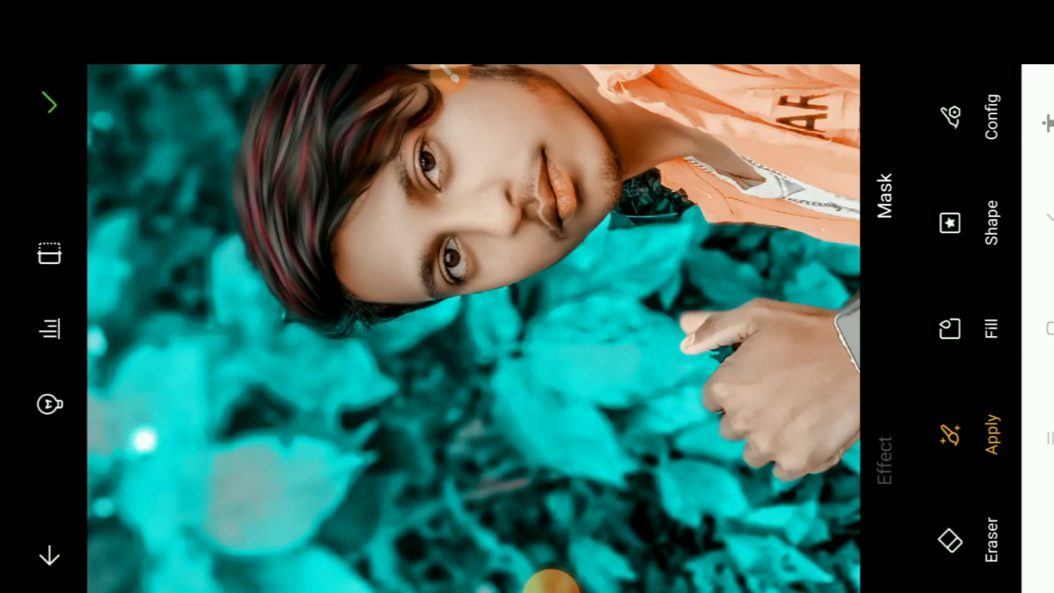
scroll(472, 330, up, 5)
drag(433, 255, 467, 261)
scroll(472, 330, down, 5)
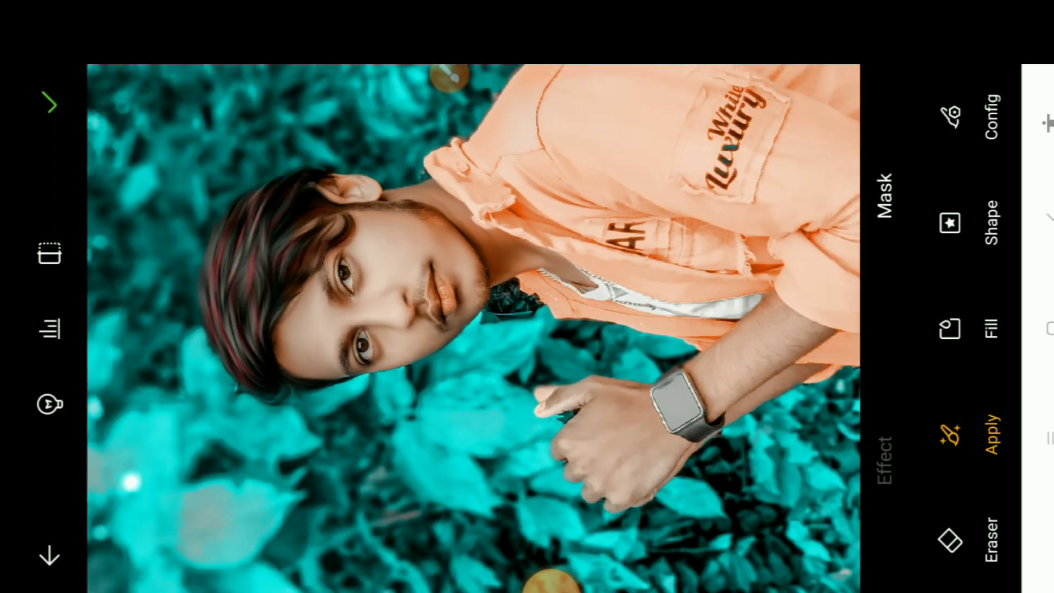
scroll(466, 329, down, 1)
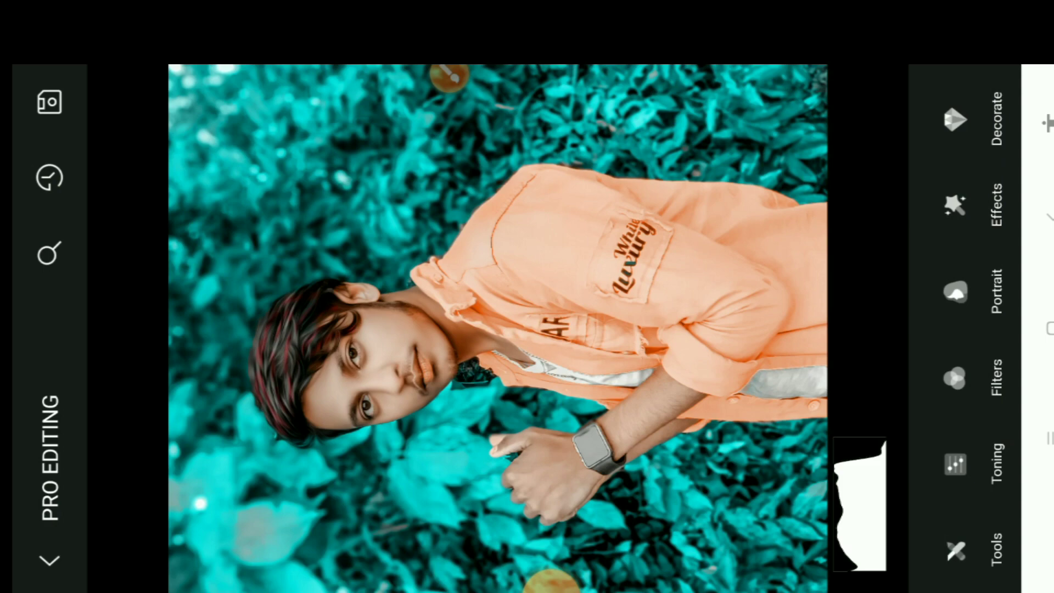
Save the finished portrait and bring up the Twitter, Facebook and Instagram share screen.
click(941, 162)
drag(521, 329, 110, 99)
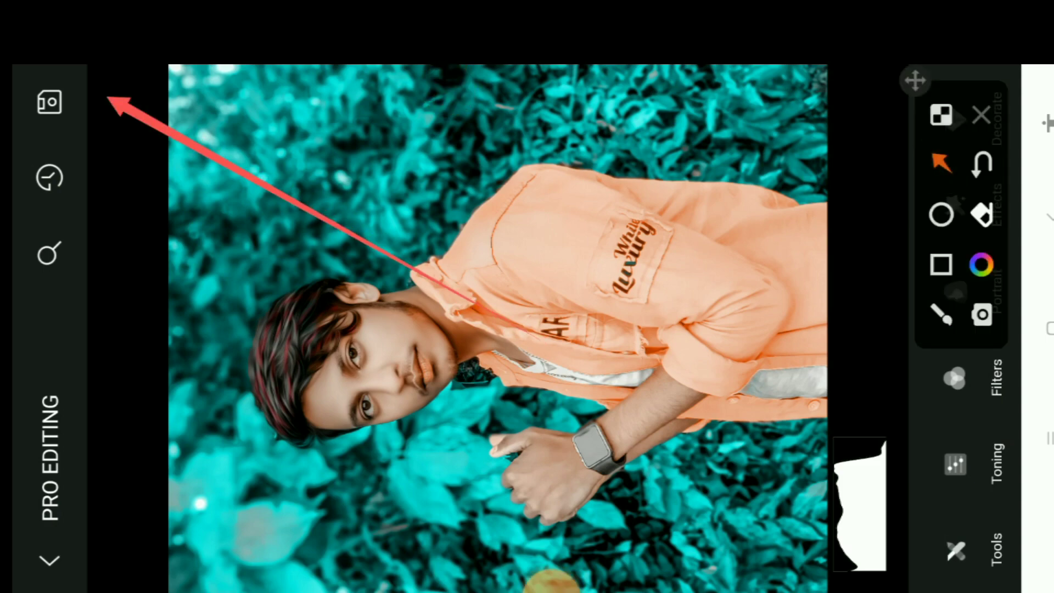
click(980, 115)
click(49, 102)
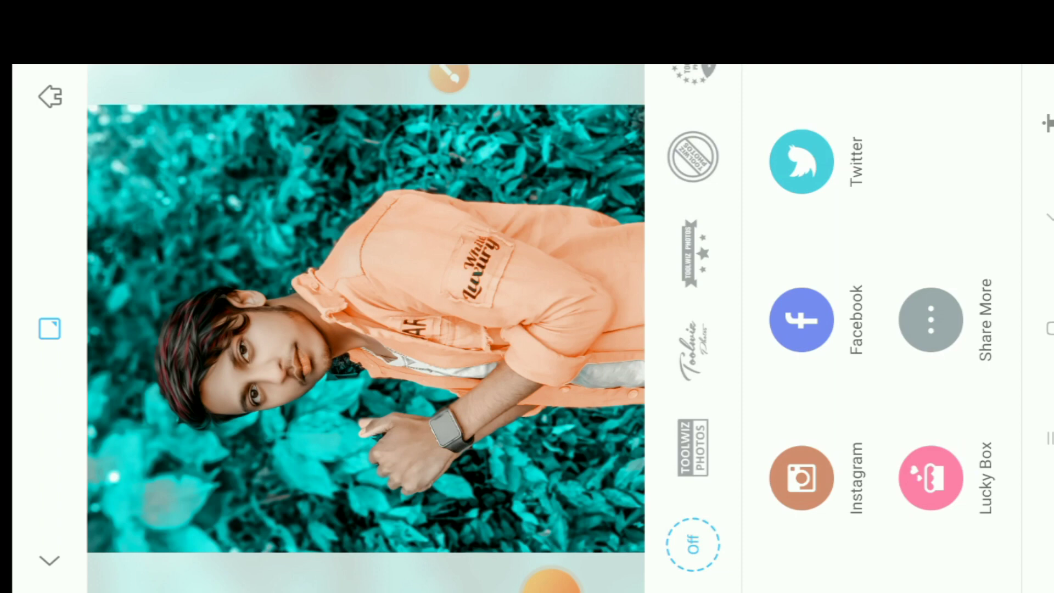
click(551, 571)
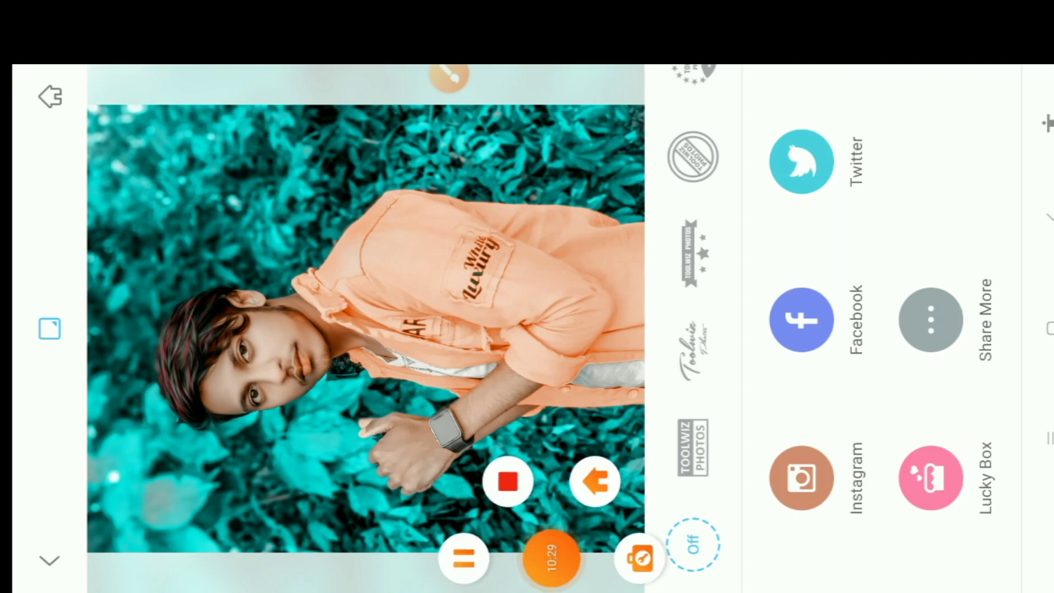